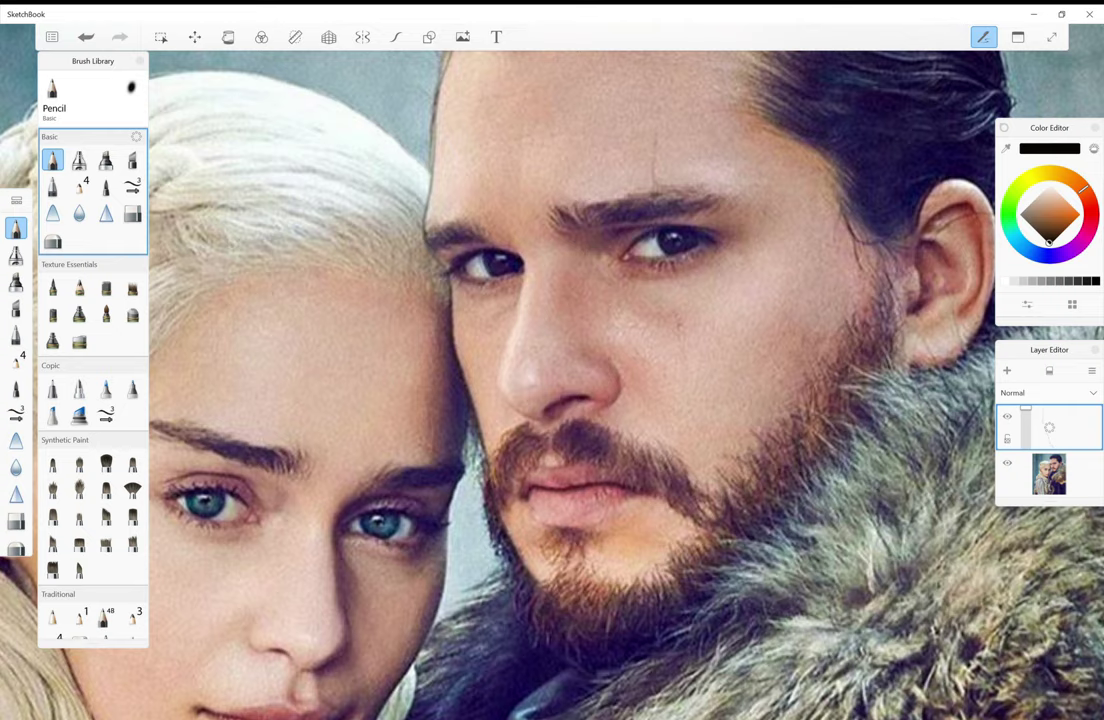
- Trace the man's nose, lips and the side of his face with the black pencil on the upper layer
mouse_move(457, 452)
left_mouse_down()
mouse_move(522, 450)
mouse_move(564, 427)
left_mouse_up()
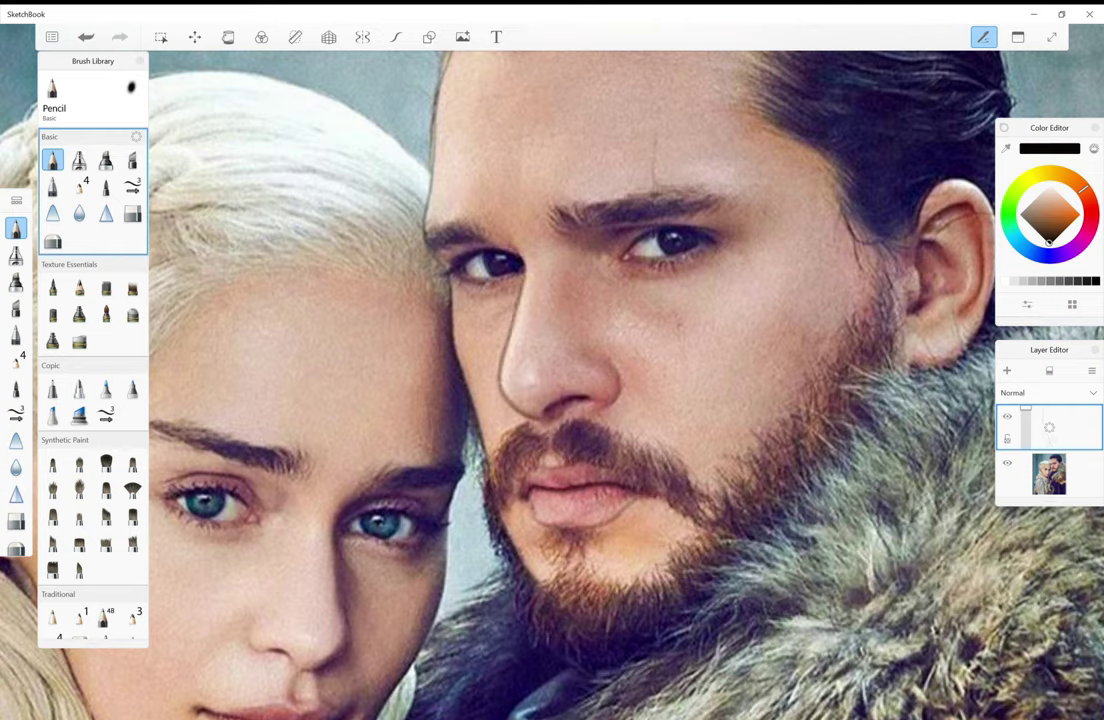
left_click_drag(501, 345, 505, 397)
left_click_drag(529, 312, 523, 352)
left_click_drag(605, 362, 619, 406)
scroll(600, 380, "up", 3)
left_click_drag(543, 360, 508, 374)
left_click_drag(425, 330, 470, 373)
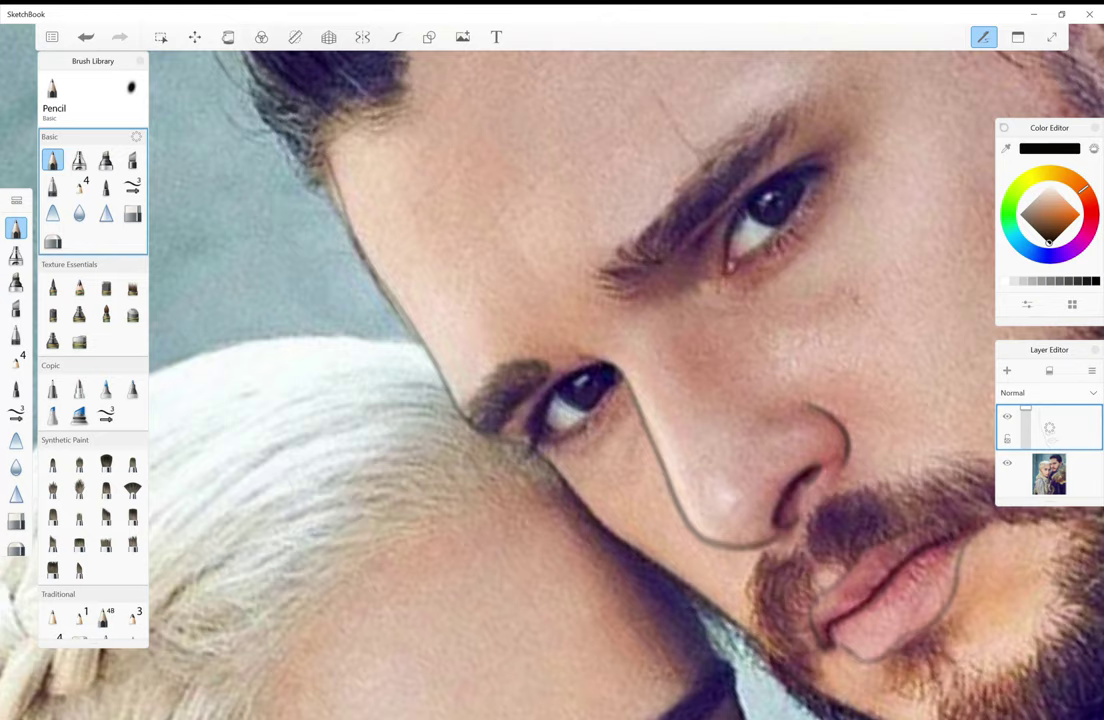
- Trace the man's eyebrow and eye nearest the woman's head in pencil
mouse_move(665, 88)
left_mouse_down()
mouse_move(680, 132)
mouse_move(692, 120)
left_mouse_up()
left_click_drag(655, 246, 615, 268)
left_click_drag(556, 244, 530, 260)
scroll(568, 395, "up", 5)
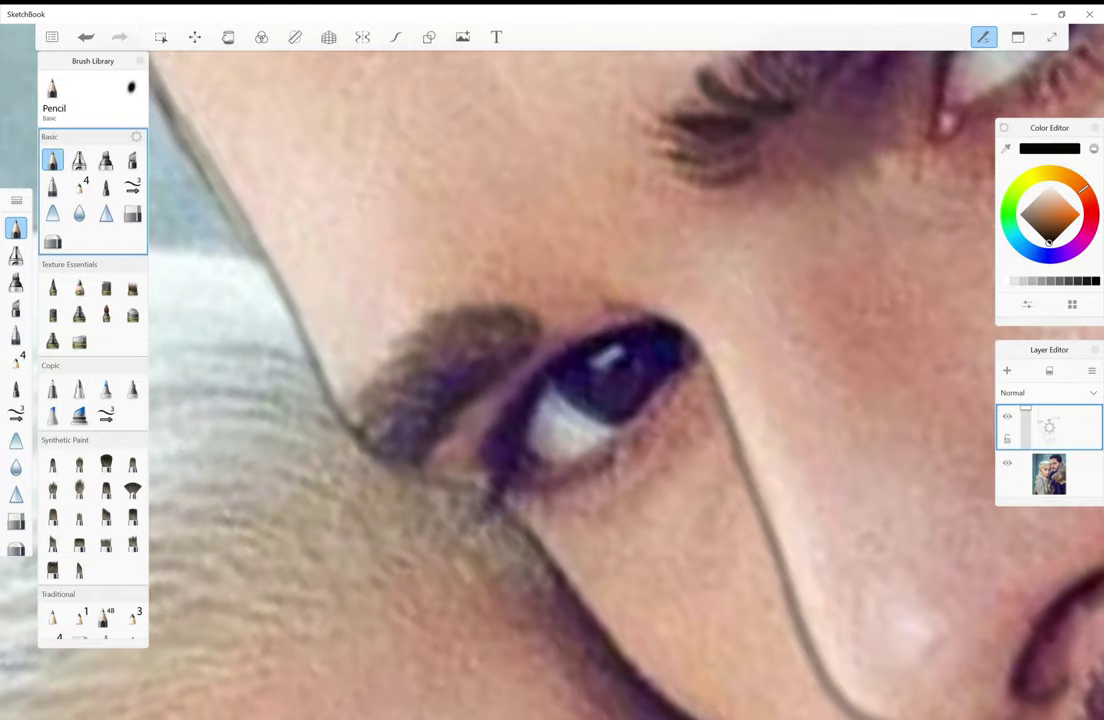
mouse_move(490, 488)
left_mouse_down()
mouse_move(620, 445)
mouse_move(670, 410)
mouse_move(700, 355)
left_mouse_up()
left_click_drag(520, 336, 480, 372)
left_click_drag(536, 365, 512, 377)
left_click_drag(460, 347, 450, 380)
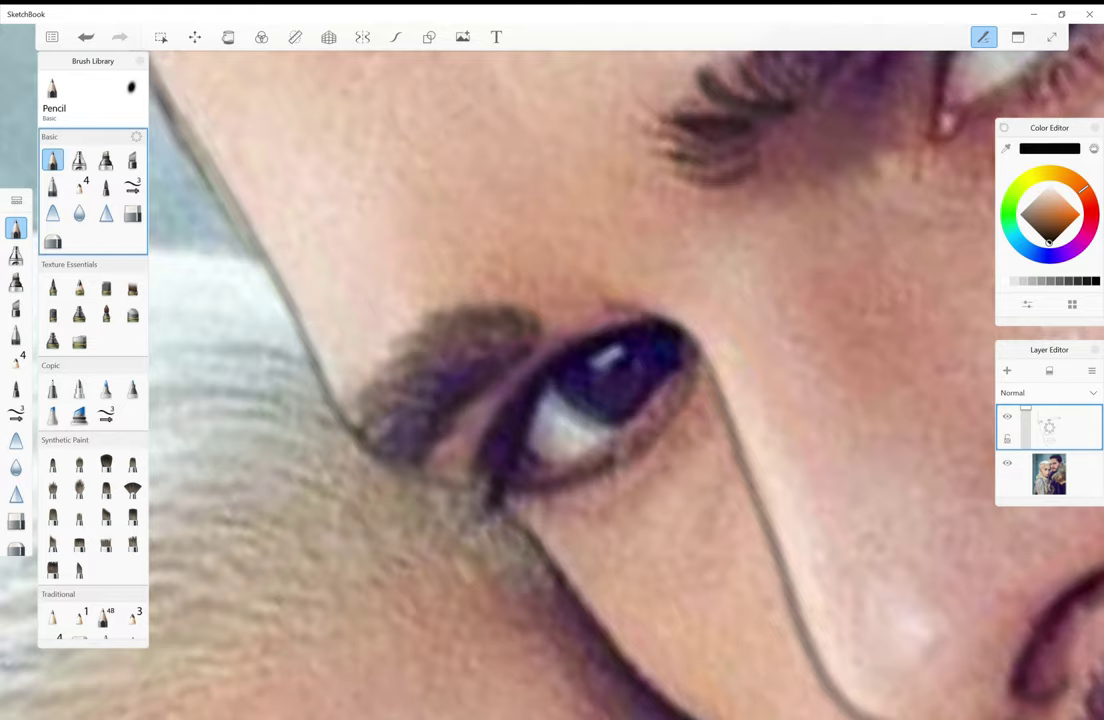
- Trace the man's other eyebrow and the lids, corner and iris of the eye beneath it
scroll(550, 380, "up", 5)
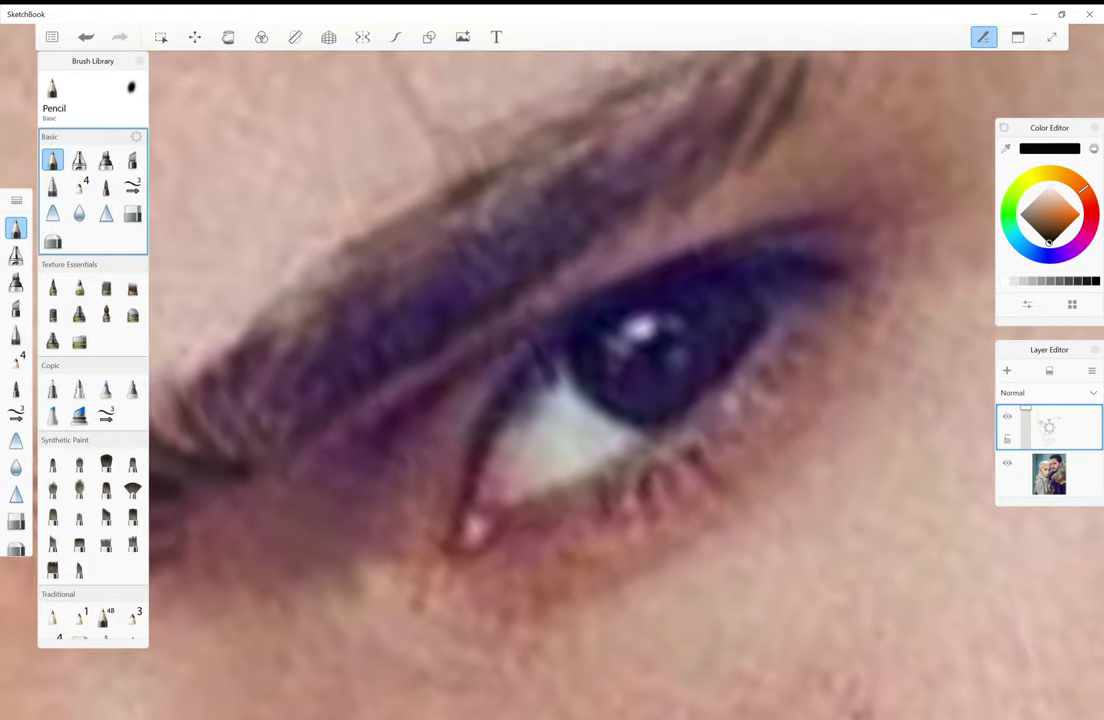
left_click_drag(455, 275, 609, 199)
left_click_drag(612, 213, 743, 183)
left_click_drag(472, 283, 437, 320)
mouse_move(520, 380)
left_mouse_down()
mouse_move(455, 545)
mouse_move(630, 420)
left_mouse_up()
left_click_drag(700, 268, 625, 352)
left_click_drag(554, 318, 486, 384)
left_click_drag(554, 374, 579, 388)
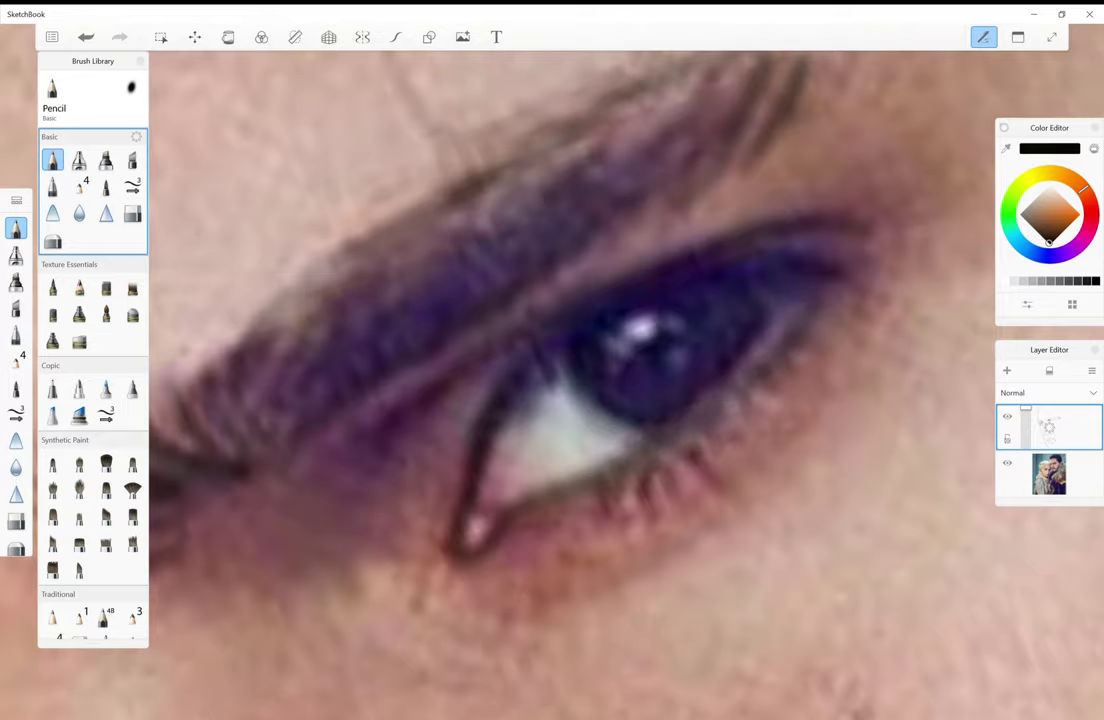
- Trace the outer contour of the man's hair from the forehead, over the crown and down toward the ear
scroll(550, 380, "down", 5)
scroll(550, 380, "up", 4)
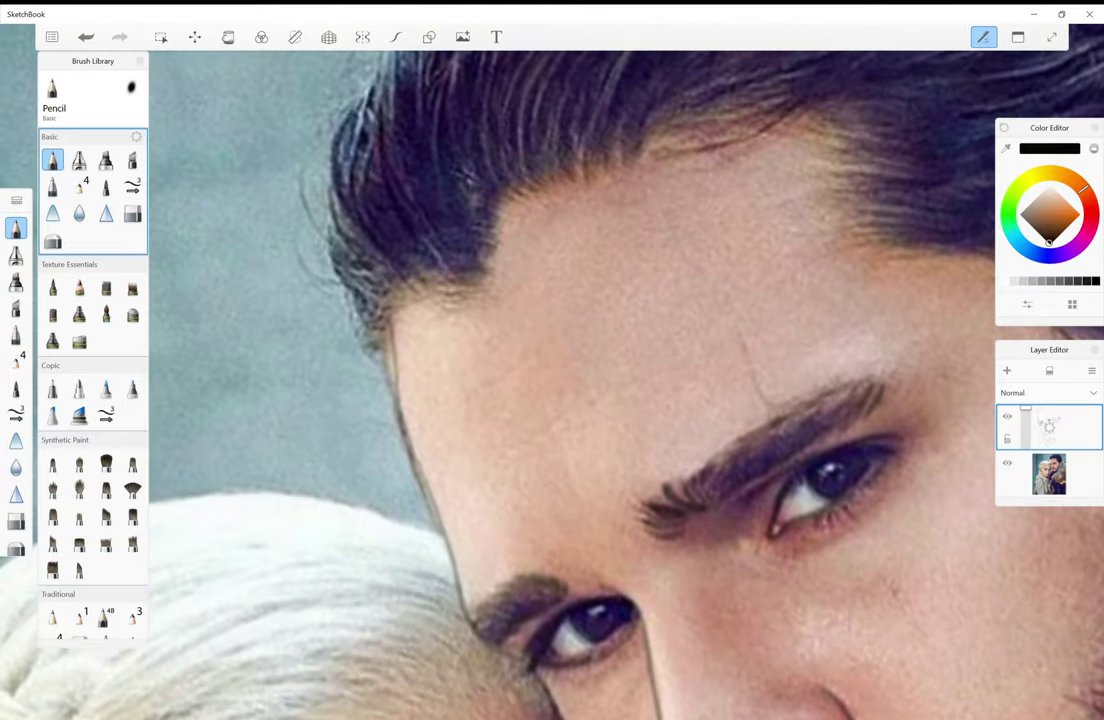
mouse_move(452, 395)
left_mouse_down()
mouse_move(407, 428)
mouse_move(382, 428)
mouse_move(344, 466)
left_mouse_up()
mouse_move(364, 408)
left_mouse_down()
mouse_move(344, 448)
mouse_move(330, 313)
mouse_move(370, 245)
mouse_move(476, 107)
mouse_move(583, 55)
left_mouse_up()
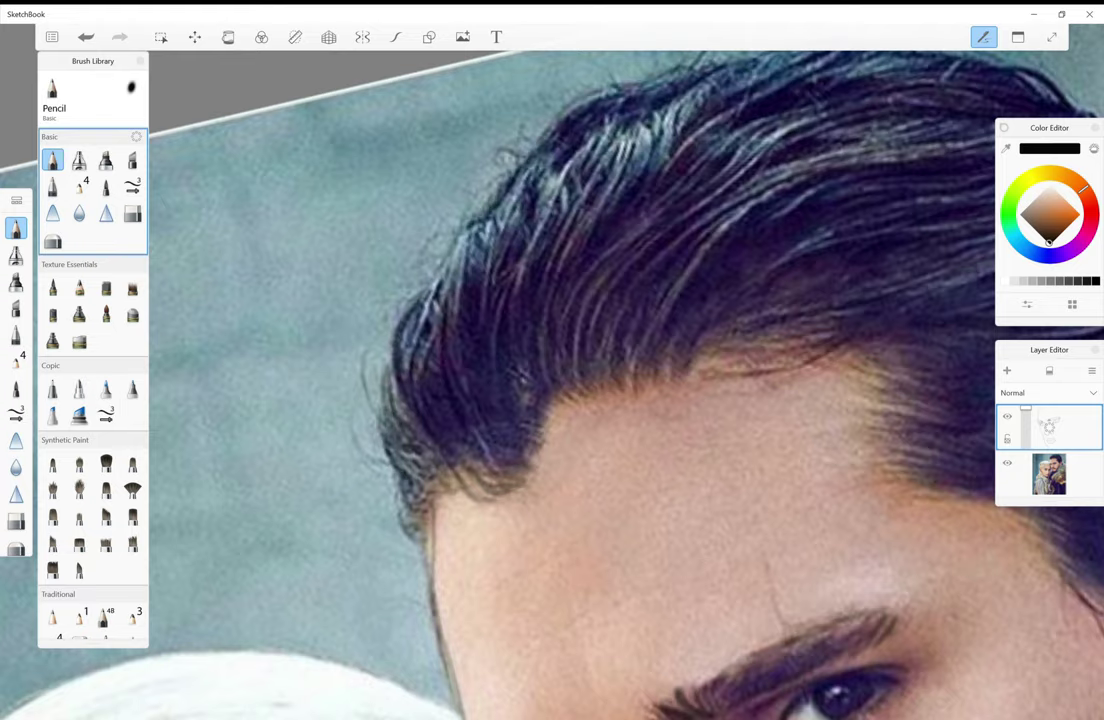
left_click_drag(500, 300, 390, 430)
left_click_drag(452, 204, 515, 191)
mouse_move(534, 192)
left_mouse_down()
mouse_move(580, 177)
mouse_move(534, 191)
left_mouse_up()
mouse_move(552, 187)
left_mouse_down()
mouse_move(628, 171)
mouse_move(698, 191)
left_mouse_up()
left_click_drag(724, 193, 755, 204)
left_click_drag(767, 208, 810, 220)
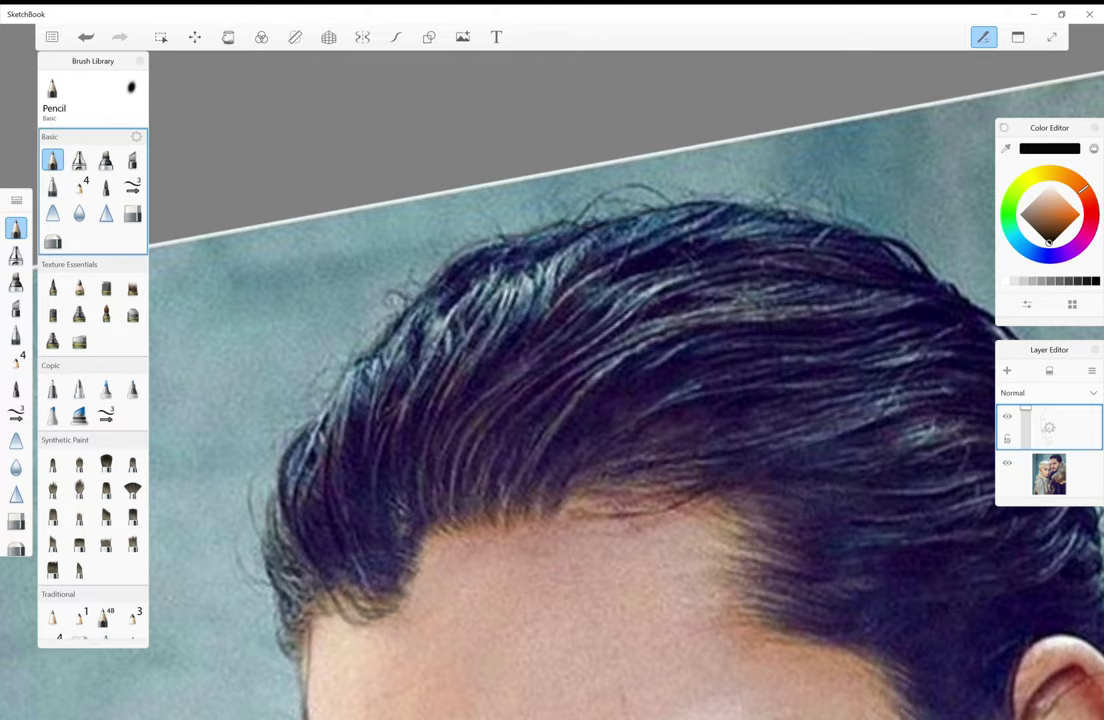
left_click_drag(600, 400, 330, 360)
mouse_move(607, 204)
left_mouse_down()
mouse_move(675, 290)
mouse_move(718, 439)
mouse_move(731, 536)
left_mouse_up()
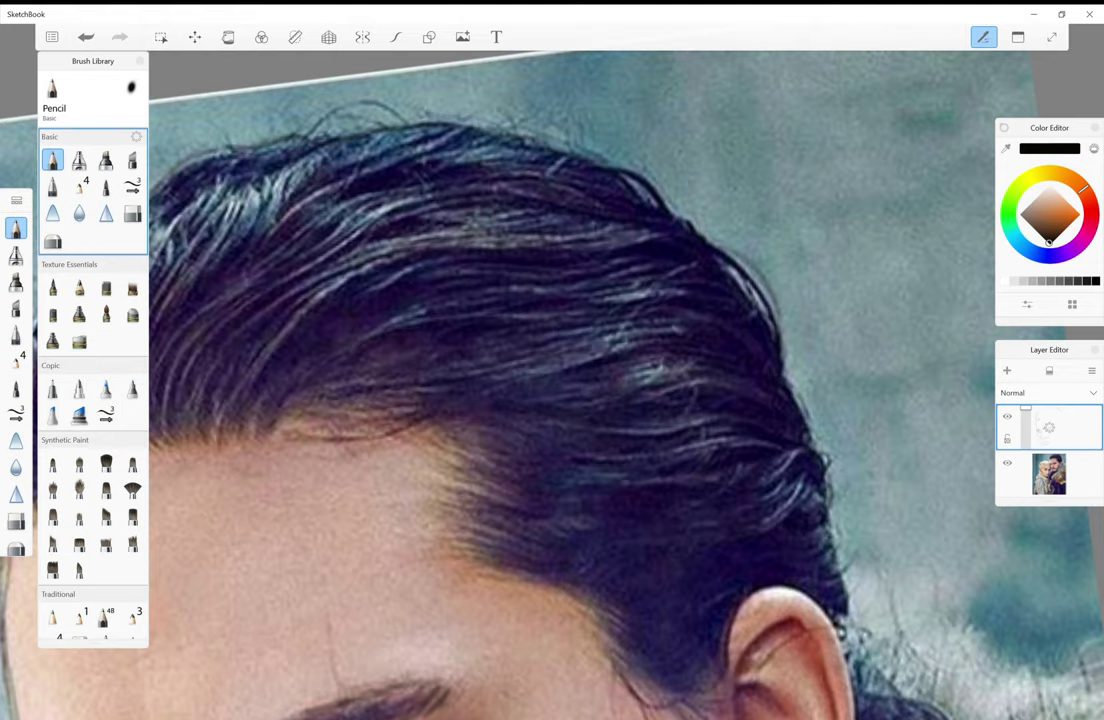
- Draw the man's hairline across the forehead and down the temple with short hair strokes
mouse_move(600, 400)
left_mouse_down()
mouse_move(674, 388)
mouse_move(706, 315)
left_mouse_up()
mouse_move(290, 295)
left_mouse_down()
mouse_move(281, 271)
mouse_move(366, 235)
left_mouse_up()
mouse_move(397, 269)
left_mouse_down()
mouse_move(393, 256)
mouse_move(510, 254)
left_mouse_up()
mouse_move(422, 288)
left_mouse_down()
mouse_move(527, 276)
mouse_move(560, 294)
mouse_move(530, 335)
mouse_move(540, 384)
left_mouse_up()
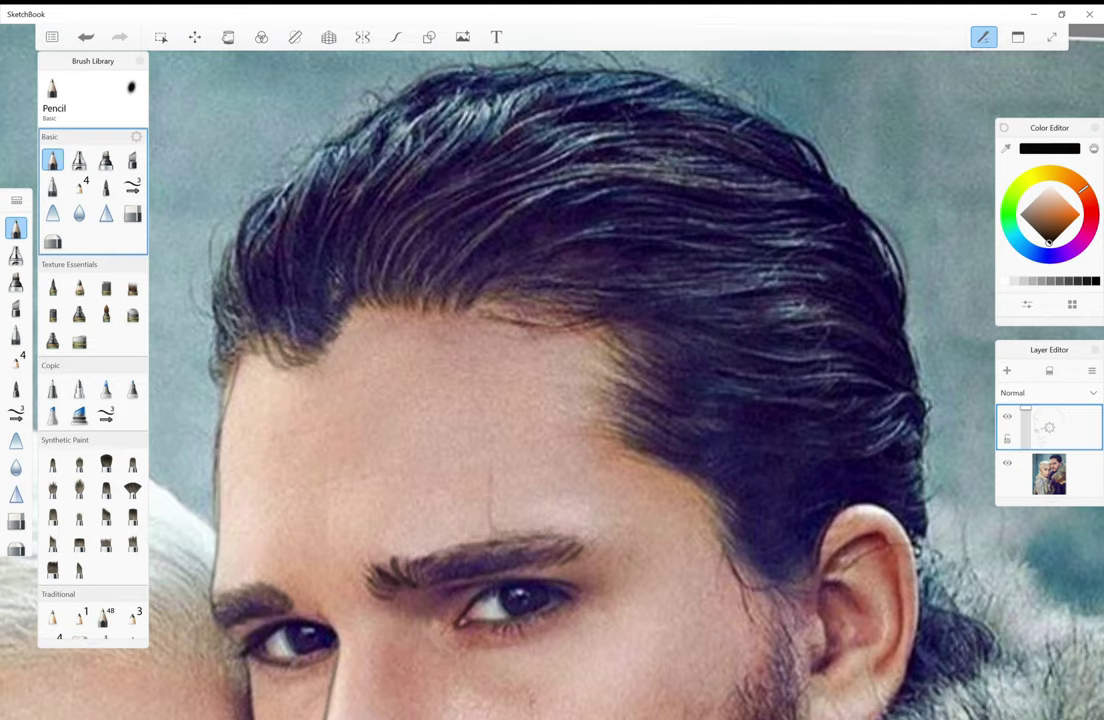
left_click_drag(631, 425, 608, 442)
left_click_drag(629, 442, 619, 454)
left_click_drag(646, 467, 626, 504)
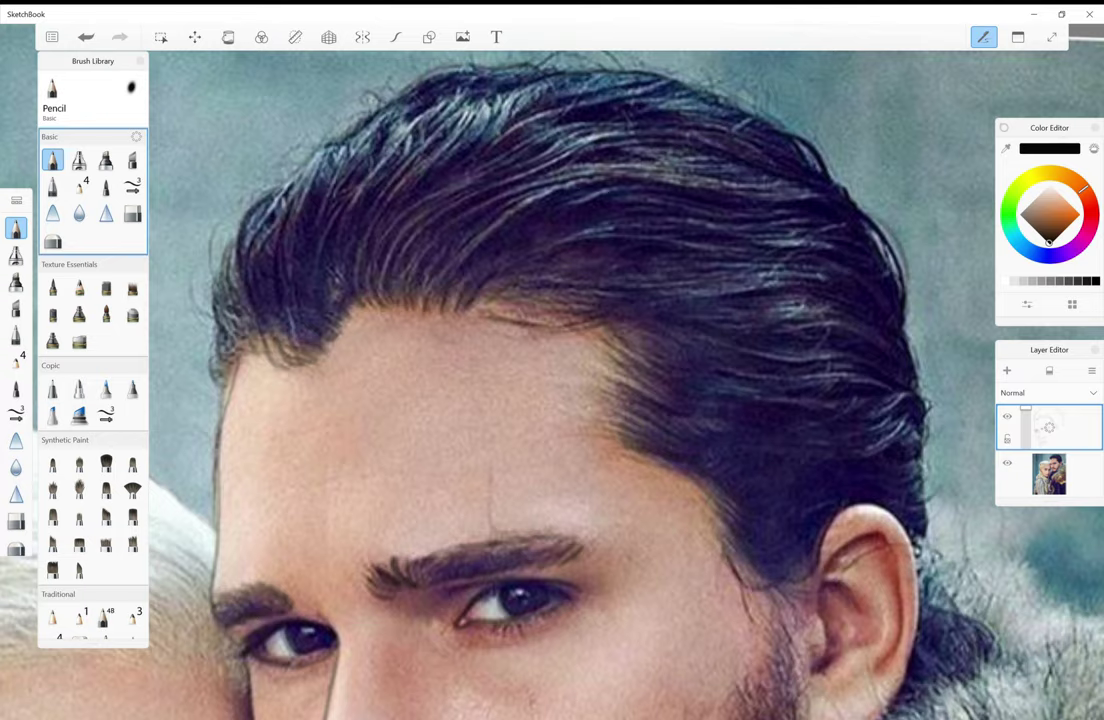
left_click_drag(715, 456, 707, 479)
mouse_move(718, 435)
left_mouse_down()
mouse_move(781, 460)
mouse_move(790, 484)
mouse_move(777, 586)
left_mouse_up()
- Trace the man's ear with its inner folds and add sideburn strokes in front of it
left_click_drag(550, 400, 550, 282)
mouse_move(784, 470)
left_mouse_down()
mouse_move(756, 524)
mouse_move(714, 541)
left_mouse_up()
mouse_move(731, 461)
left_mouse_down()
mouse_move(716, 474)
mouse_move(718, 418)
mouse_move(745, 360)
mouse_move(776, 461)
mouse_move(757, 476)
left_mouse_up()
left_click_drag(786, 386, 766, 431)
left_click_drag(722, 398, 745, 430)
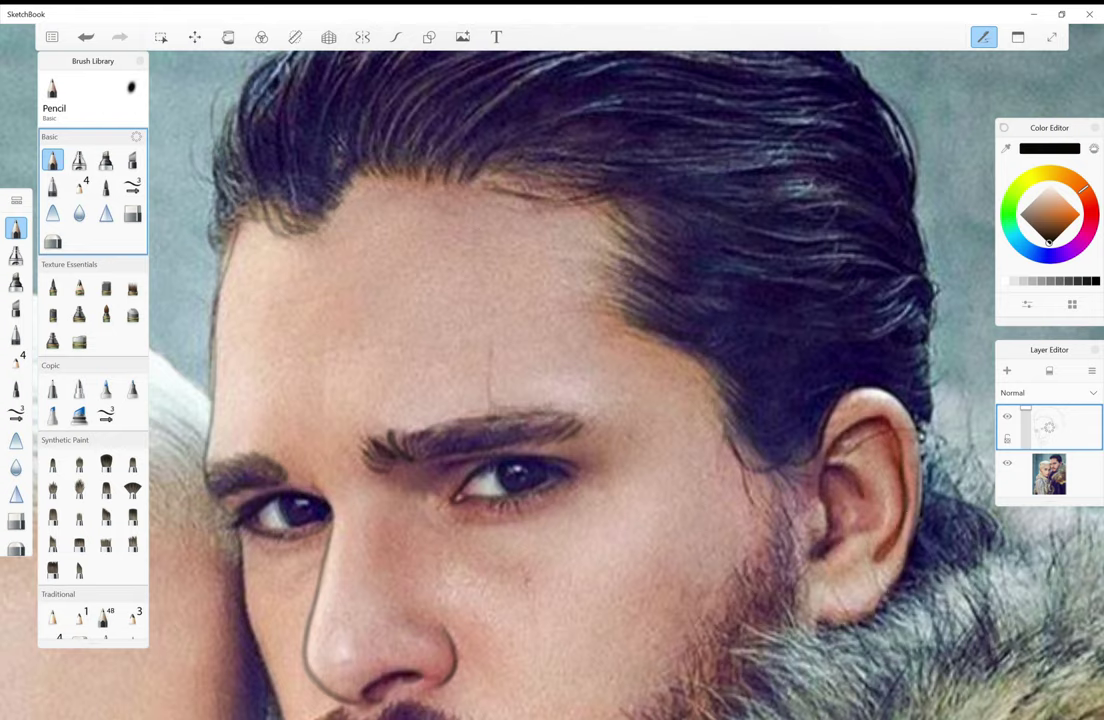
left_click_drag(678, 412, 659, 484)
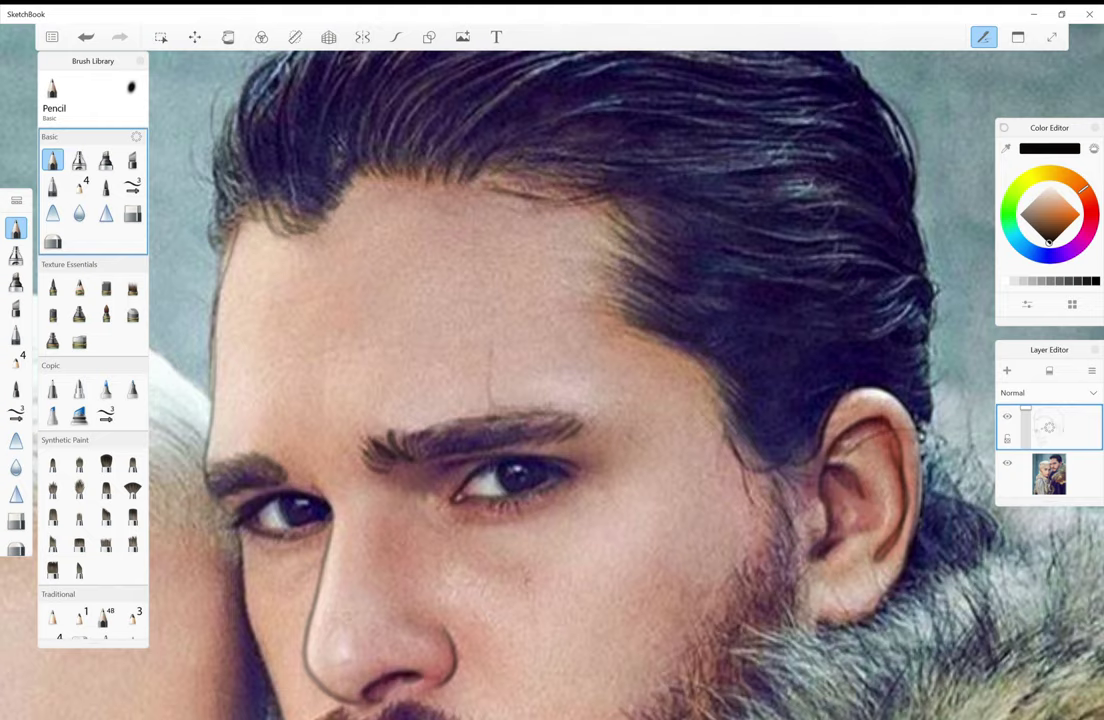
- Hide and reshow the photo layer to check the line drawing of the man's head
scroll(560, 380, "down", 3)
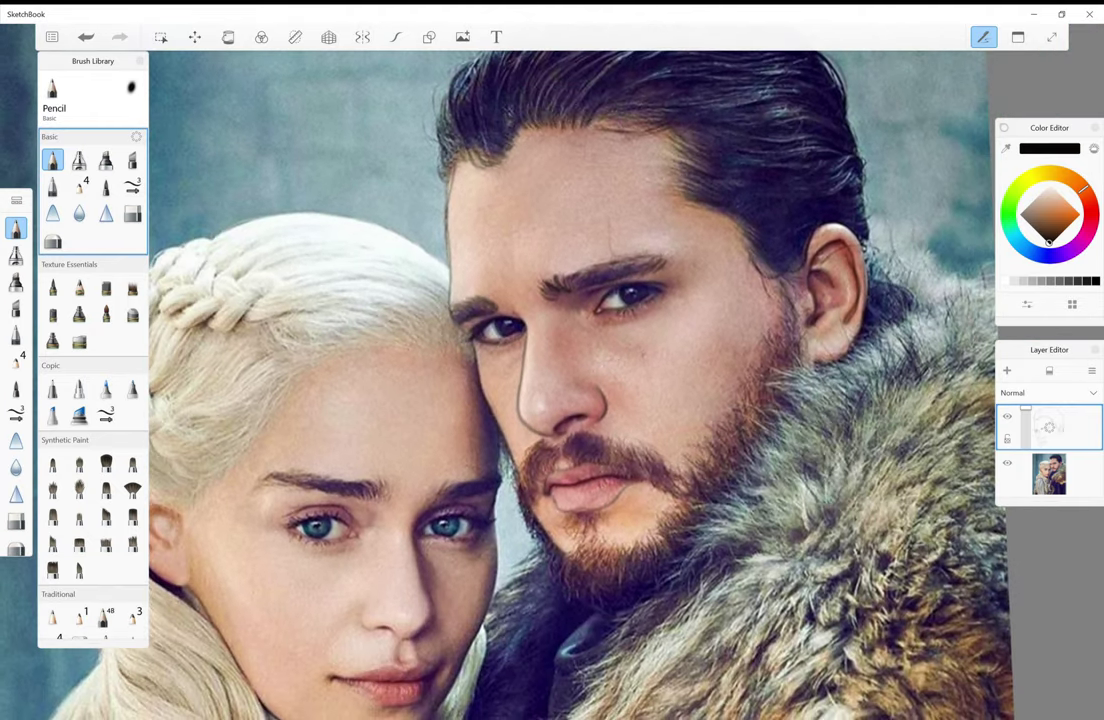
left_click(1007, 463)
left_click(1007, 463)
- Draw the man's moustache and beard with short hair strokes along the mouth, chin and jaw
mouse_move(538, 384)
left_mouse_down()
mouse_move(590, 422)
mouse_move(561, 427)
left_mouse_up()
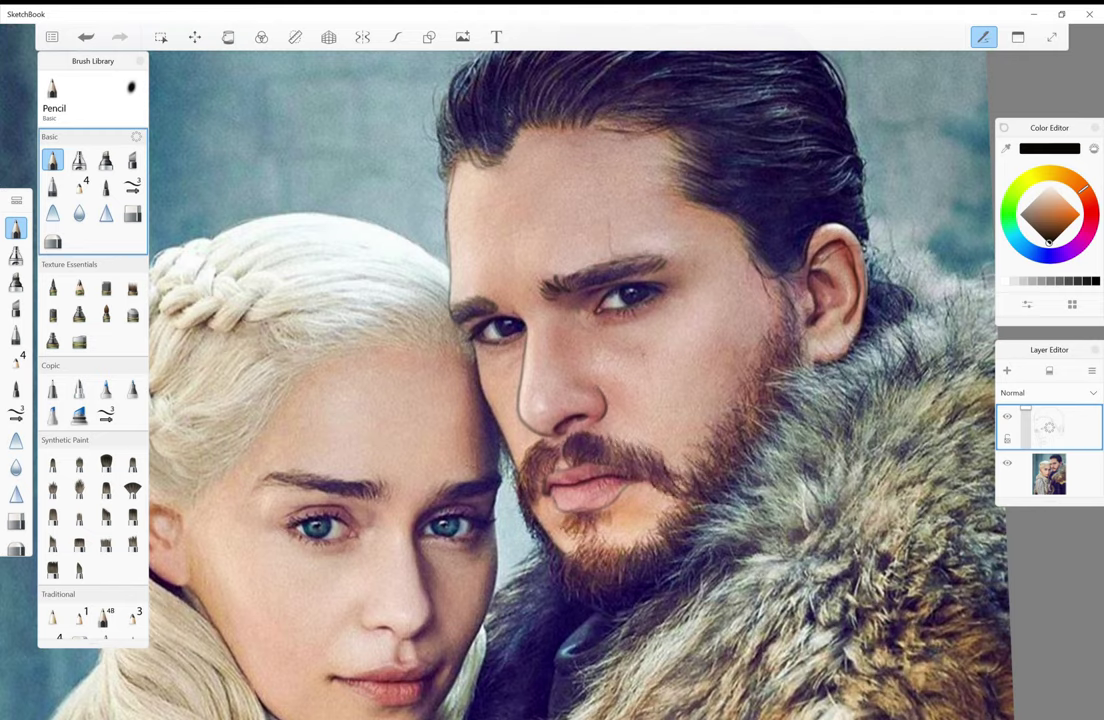
mouse_move(502, 450)
left_mouse_down()
mouse_move(524, 458)
mouse_move(510, 480)
left_mouse_up()
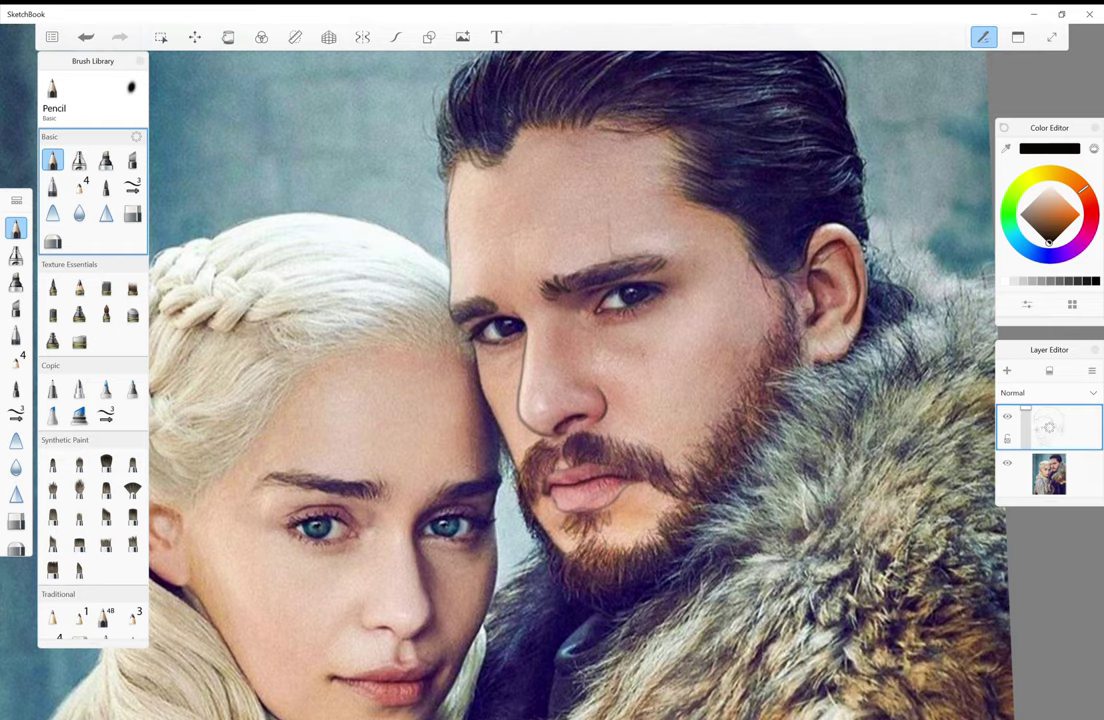
left_click_drag(464, 476, 420, 540)
- Draw the fur collar's jagged edge behind the man's ear, along his beard and down below his neck
scroll(560, 380, "down", 1)
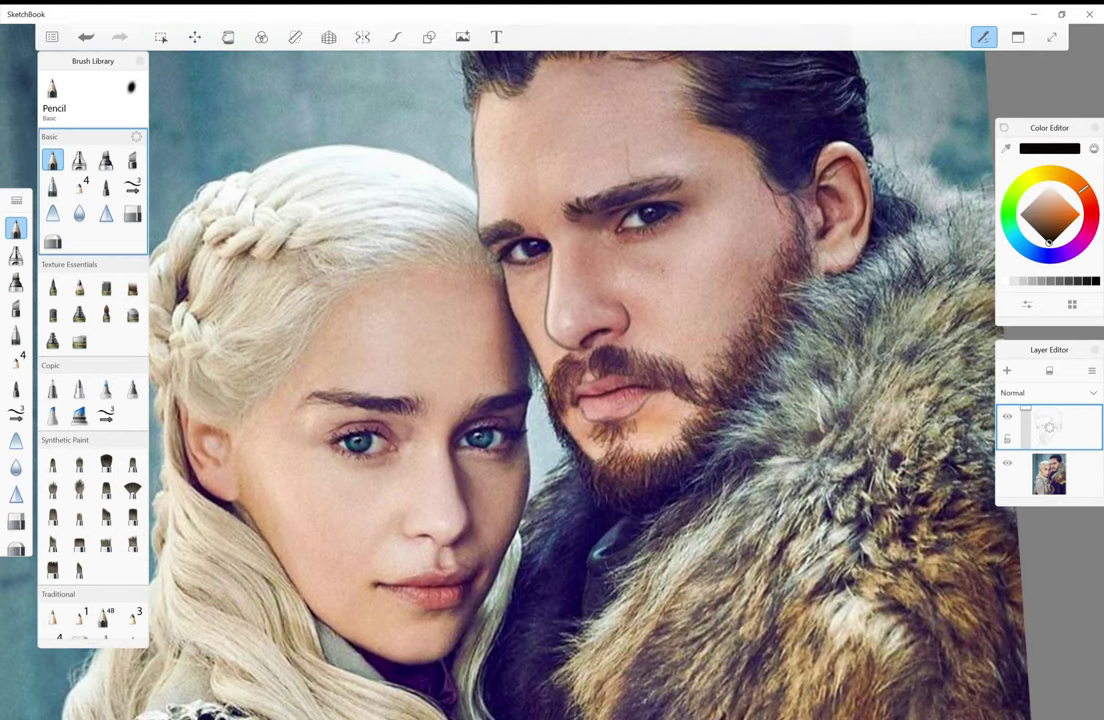
mouse_move(760, 138)
left_mouse_down()
mouse_move(768, 166)
mouse_move(795, 138)
mouse_move(824, 176)
left_mouse_up()
mouse_move(828, 160)
left_mouse_down()
mouse_move(838, 177)
mouse_move(791, 213)
left_mouse_up()
mouse_move(766, 208)
left_mouse_down()
mouse_move(782, 222)
mouse_move(695, 252)
mouse_move(641, 360)
left_mouse_up()
mouse_move(649, 354)
left_mouse_down()
mouse_move(619, 359)
mouse_move(629, 371)
left_mouse_up()
left_click_drag(636, 374, 615, 385)
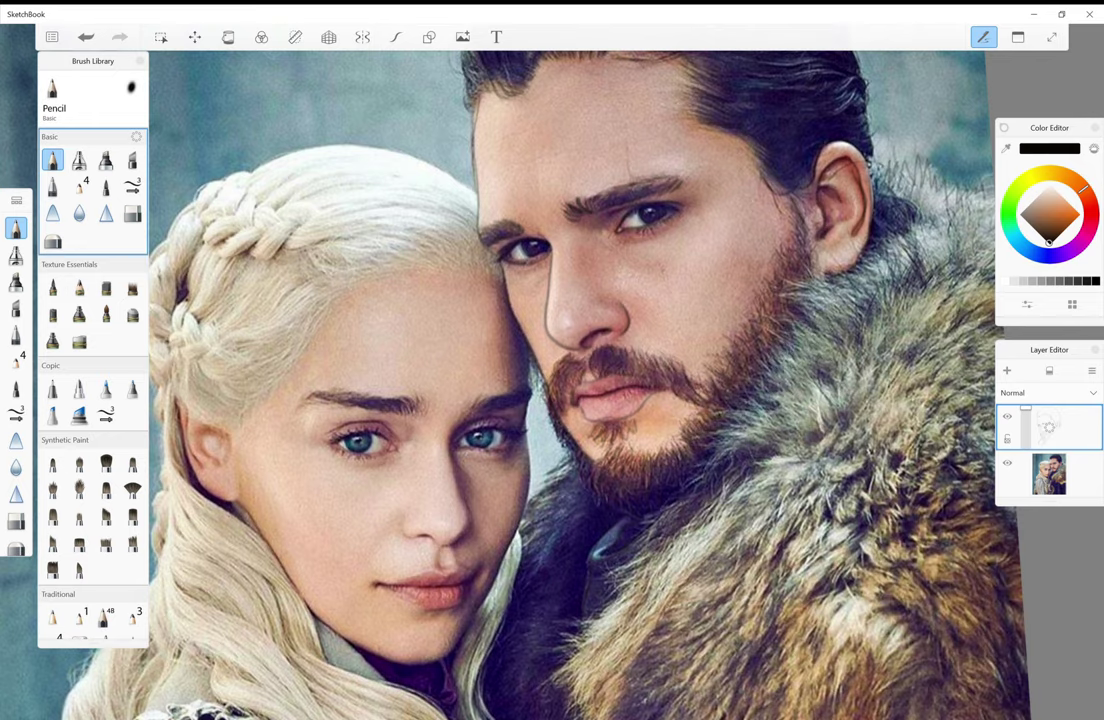
left_click_drag(550, 489, 525, 497)
left_click_drag(548, 497, 518, 527)
left_click_drag(527, 528, 498, 547)
left_click_drag(512, 543, 486, 554)
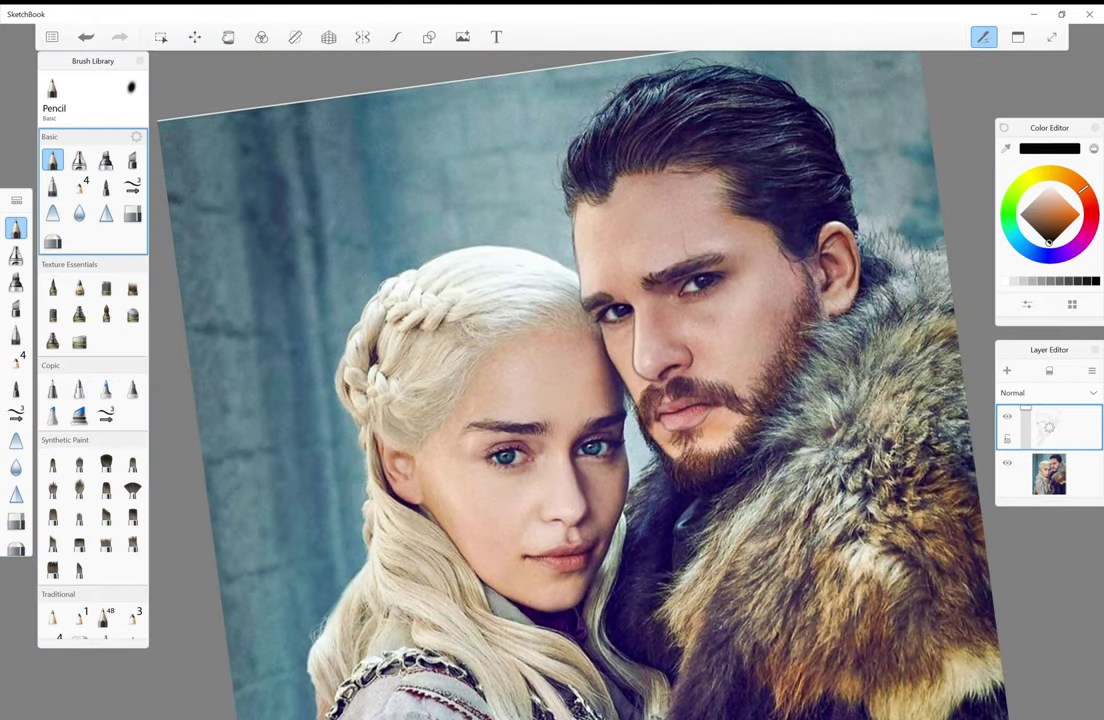
- Toggle the photo layer's visibility to review the finished line drawing of the man, leaving the photo shown
left_click(1007, 463)
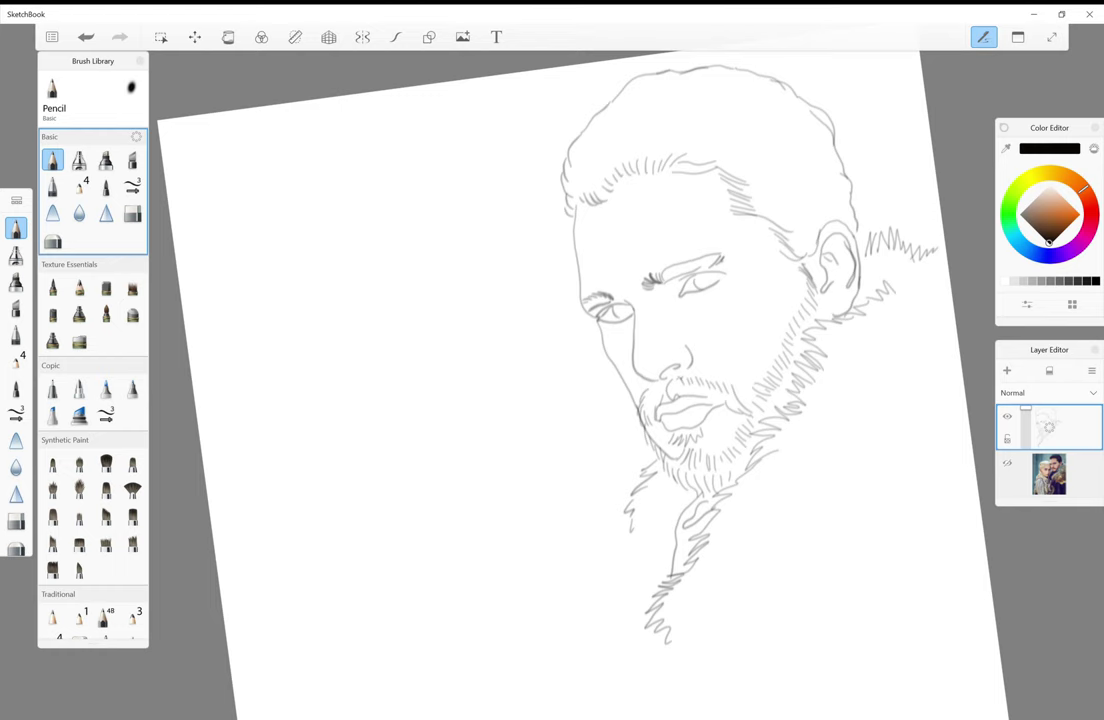
left_click(1007, 463)
left_click(1007, 463)
left_click(1007, 463)
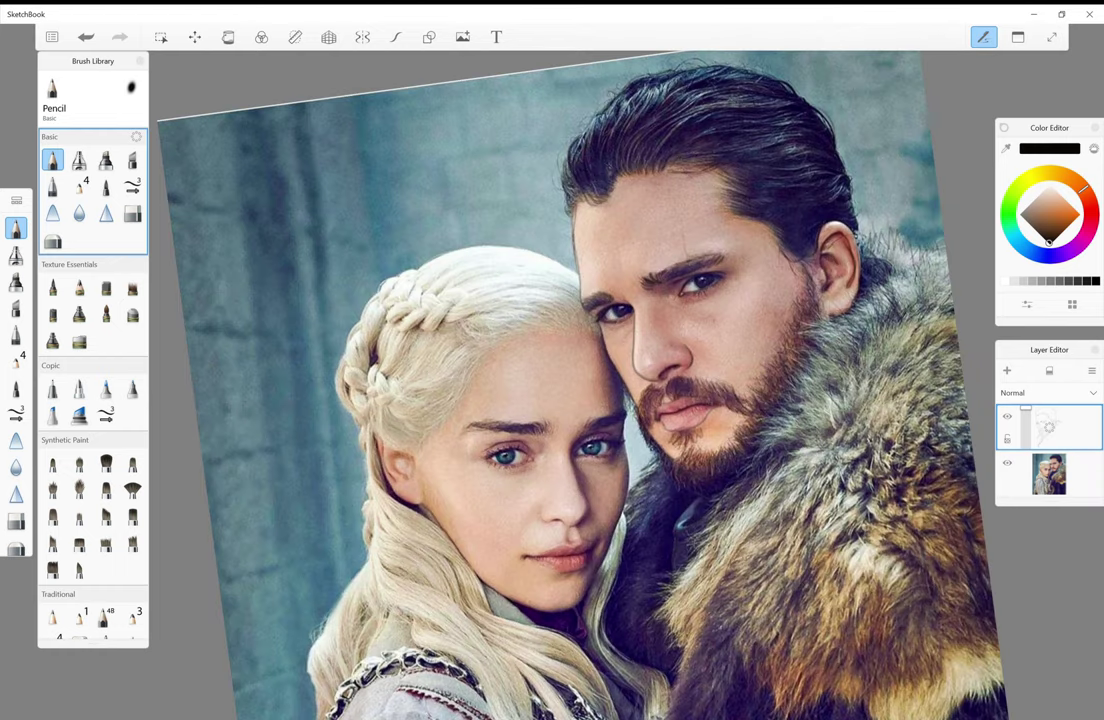
- Trace the outline of the woman's face along the cheek beside the man and around the chin and jaw
left_click_drag(768, 253, 790, 234)
left_click_drag(788, 246, 818, 230)
scroll(576, 518, "up", 5)
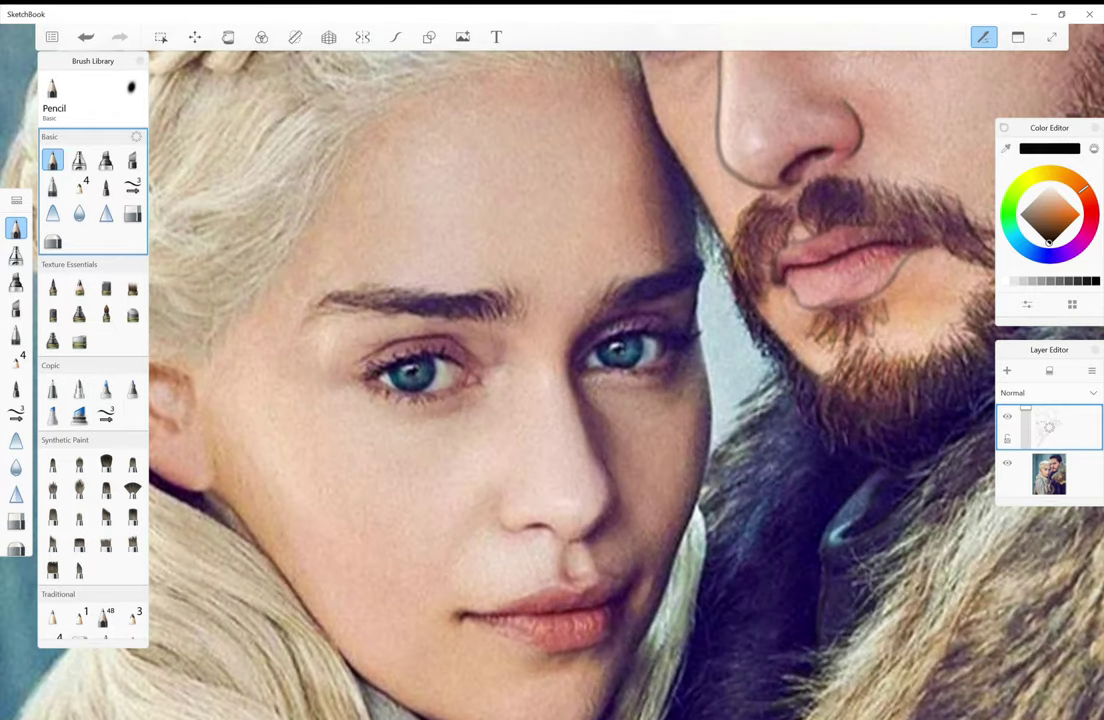
mouse_move(598, 170)
left_mouse_down()
mouse_move(680, 330)
mouse_move(712, 495)
left_mouse_up()
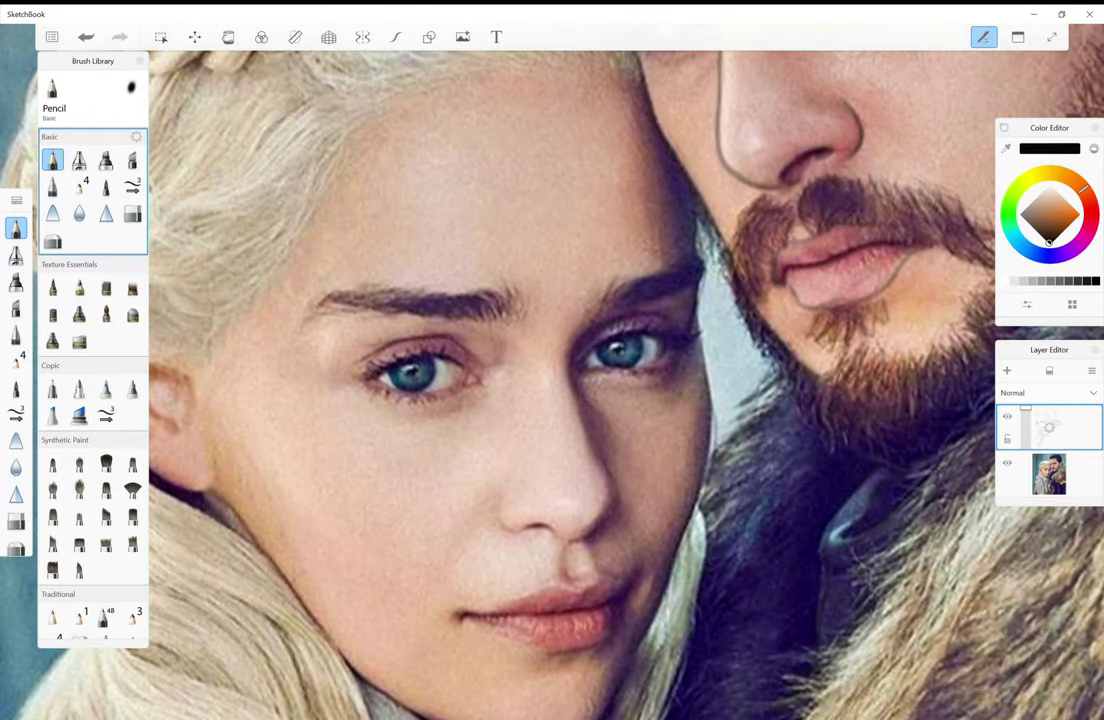
left_click_drag(575, 508, 526, 600)
scroll(550, 380, "down", 3)
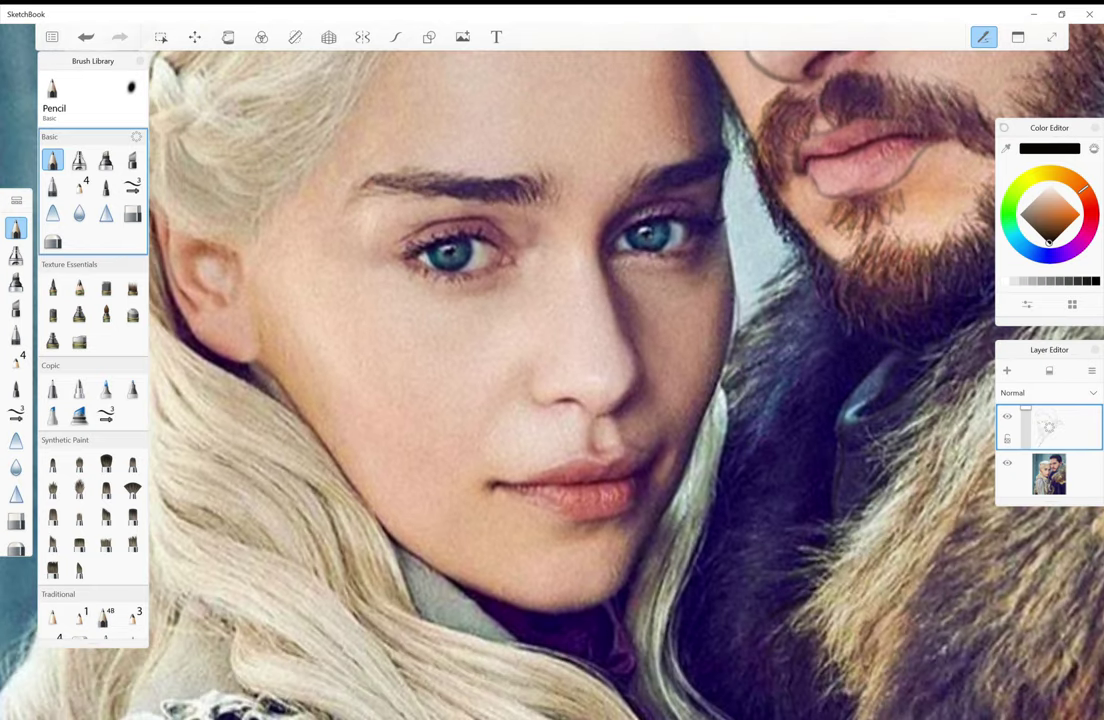
- Toggle the photo layer's visibility to check the woman's face outline, leaving the photo shown
left_click(1007, 463)
left_click(1007, 463)
left_click(1007, 463)
left_click(1007, 463)
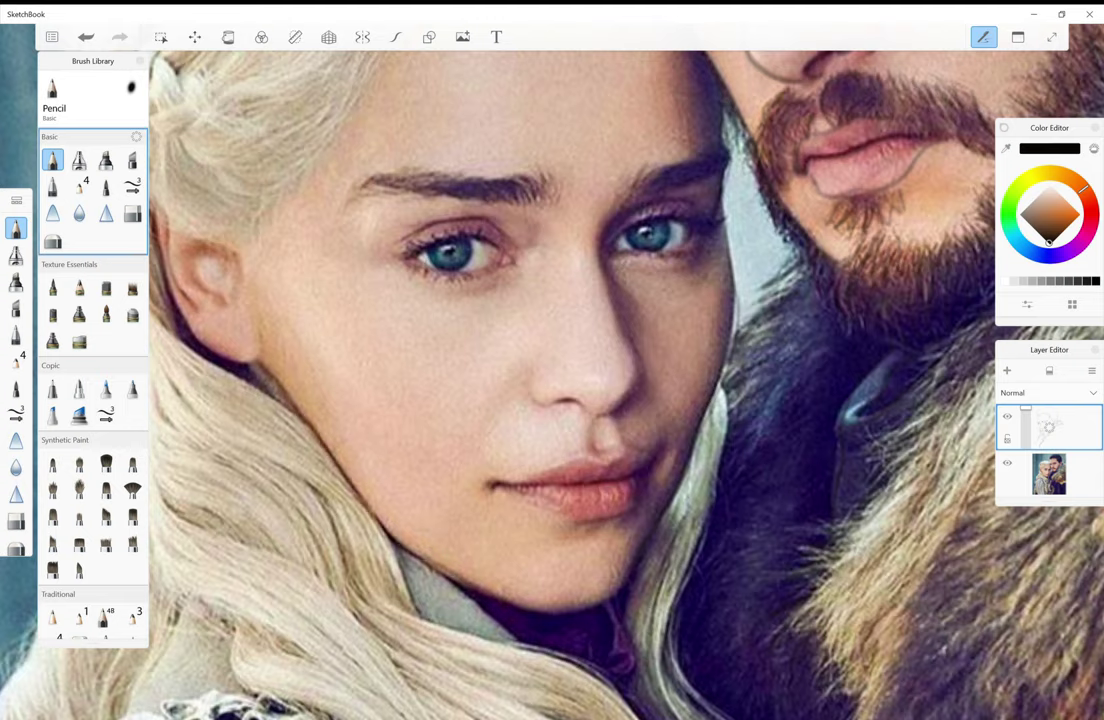
- Trace the woman's ear, nose and lips in pencil, including the shadow edge along the nose bridge
mouse_move(168, 218)
left_mouse_down()
mouse_move(176, 246)
mouse_move(207, 230)
left_mouse_up()
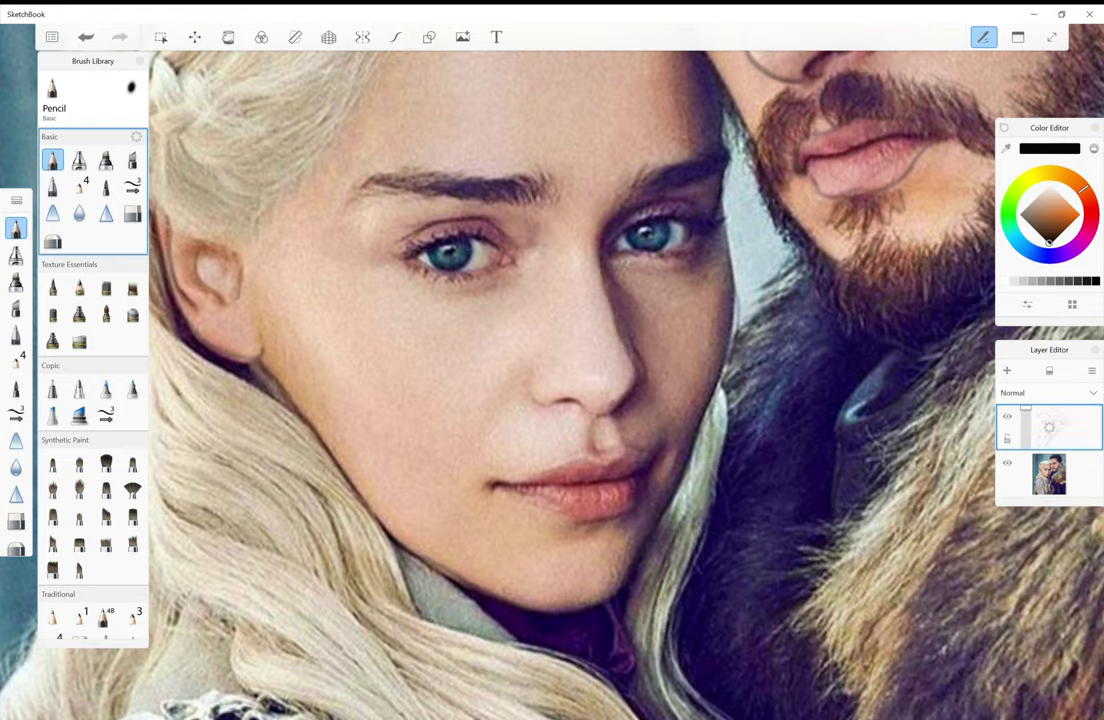
mouse_move(500, 348)
left_mouse_down()
mouse_move(470, 352)
mouse_move(456, 338)
left_mouse_up()
mouse_move(436, 421)
left_mouse_down()
mouse_move(530, 420)
mouse_move(491, 400)
mouse_move(442, 428)
mouse_move(500, 452)
mouse_move(534, 447)
left_mouse_up()
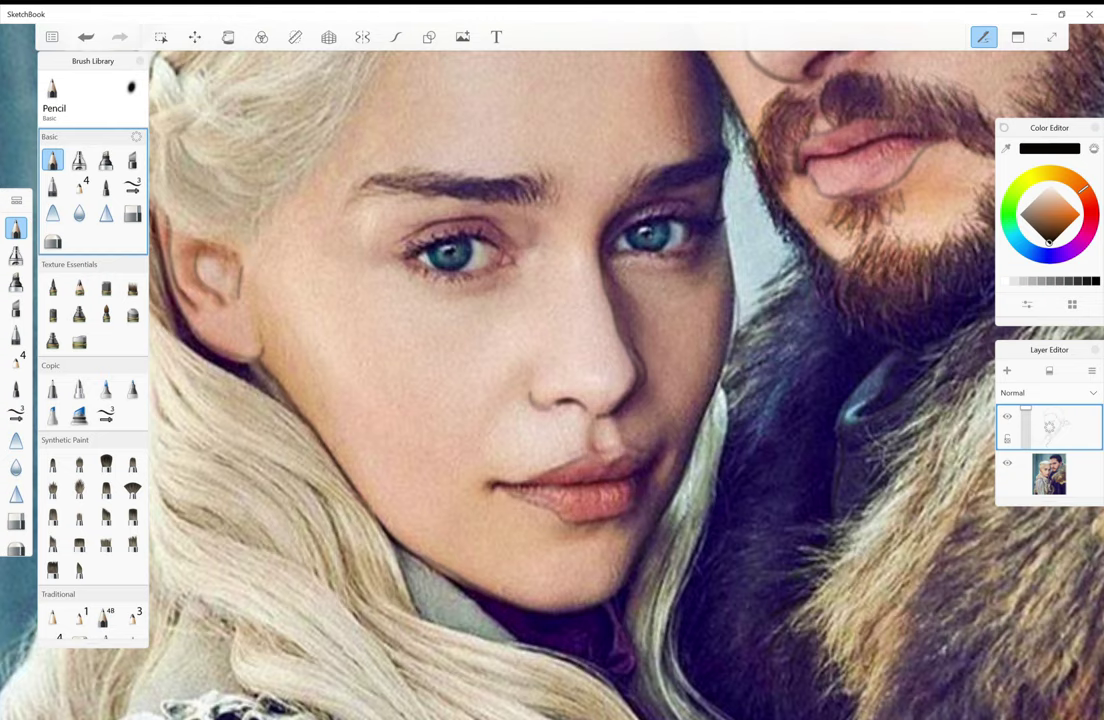
left_click_drag(522, 230, 542, 299)
- Trace the woman's eyebrow and eye on the side nearest the man
scroll(760, 56, "up", 5)
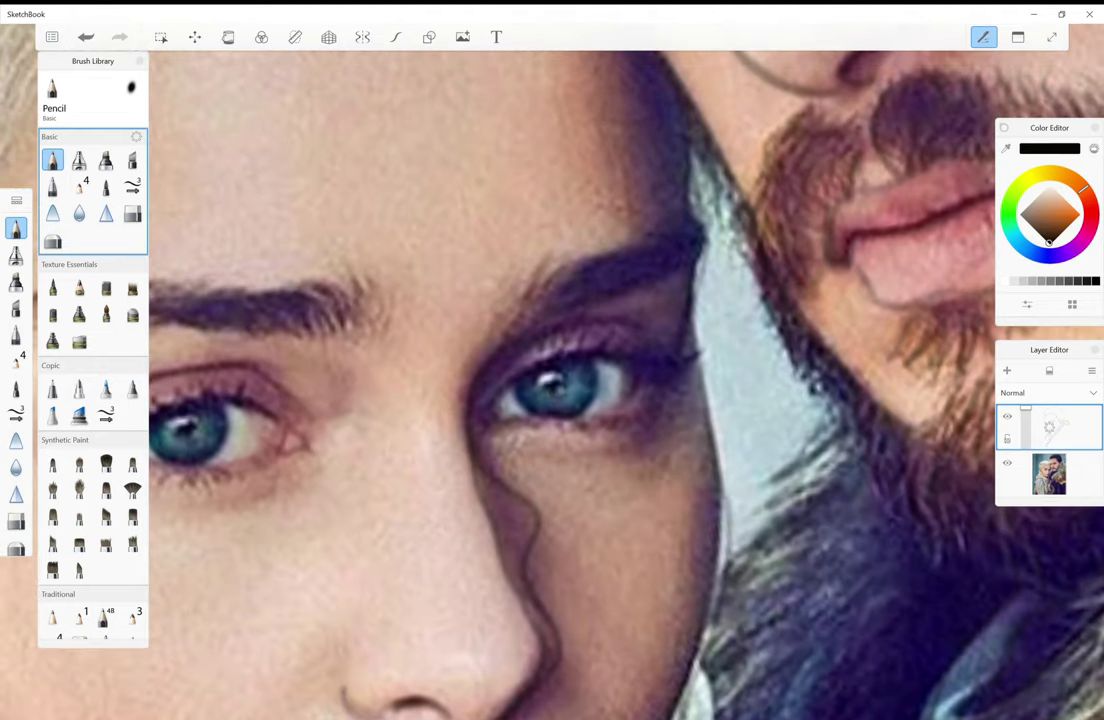
mouse_move(440, 290)
left_mouse_down()
mouse_move(490, 225)
mouse_move(560, 210)
left_mouse_up()
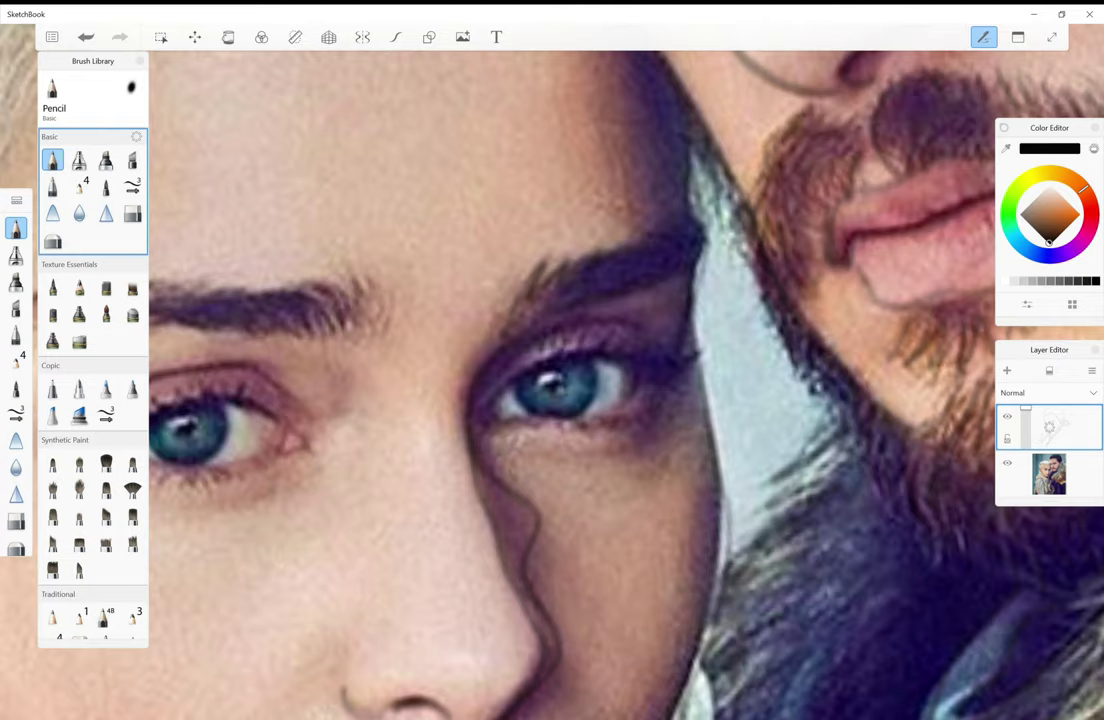
mouse_move(420, 372)
left_mouse_down()
mouse_move(505, 362)
mouse_move(560, 332)
left_mouse_up()
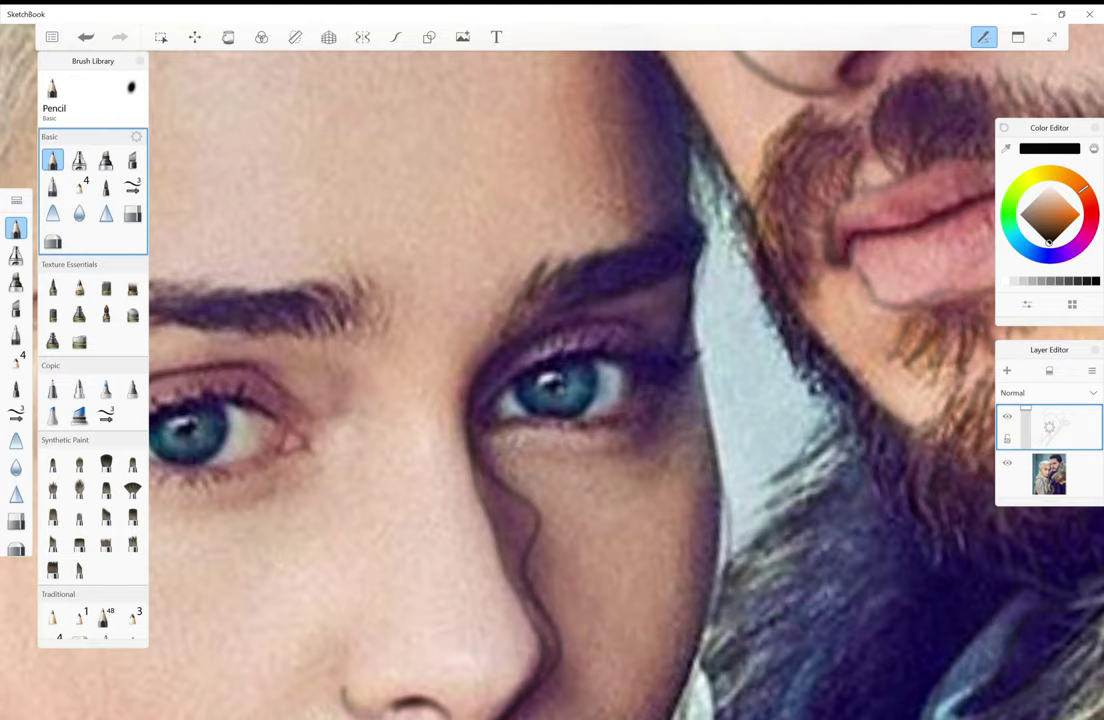
left_click_drag(572, 446, 638, 460)
- Draw the woman's other eyebrow, on the ear side, with short hair strokes
left_click_drag(400, 400, 730, 400)
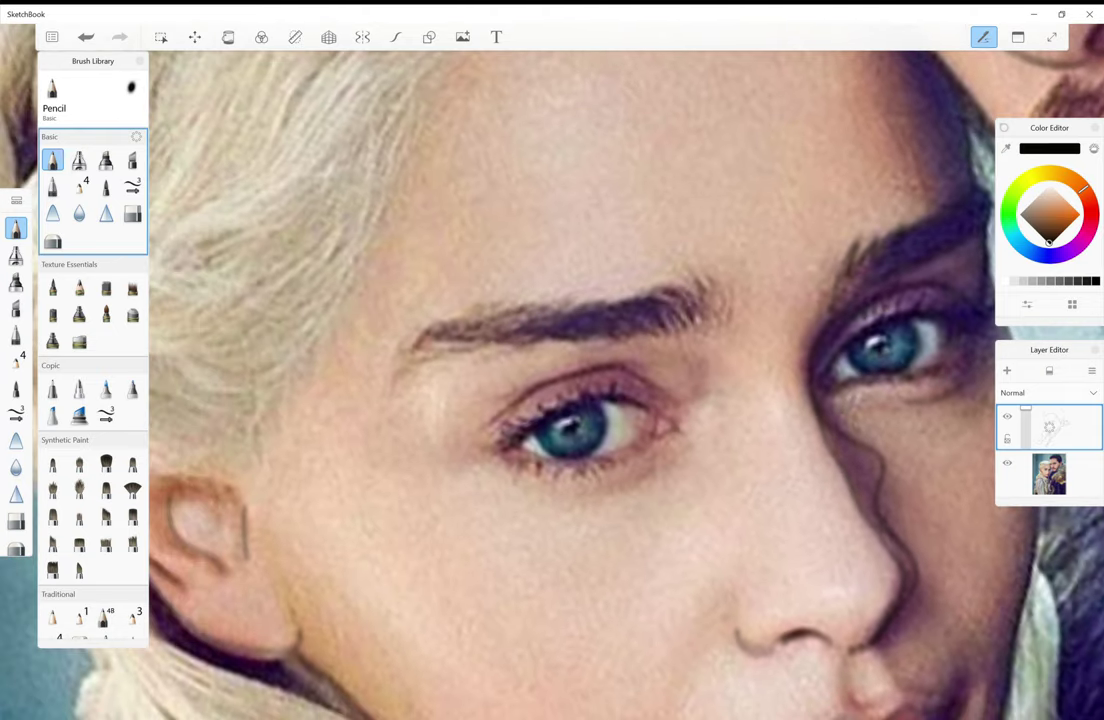
left_click_drag(600, 305, 415, 345)
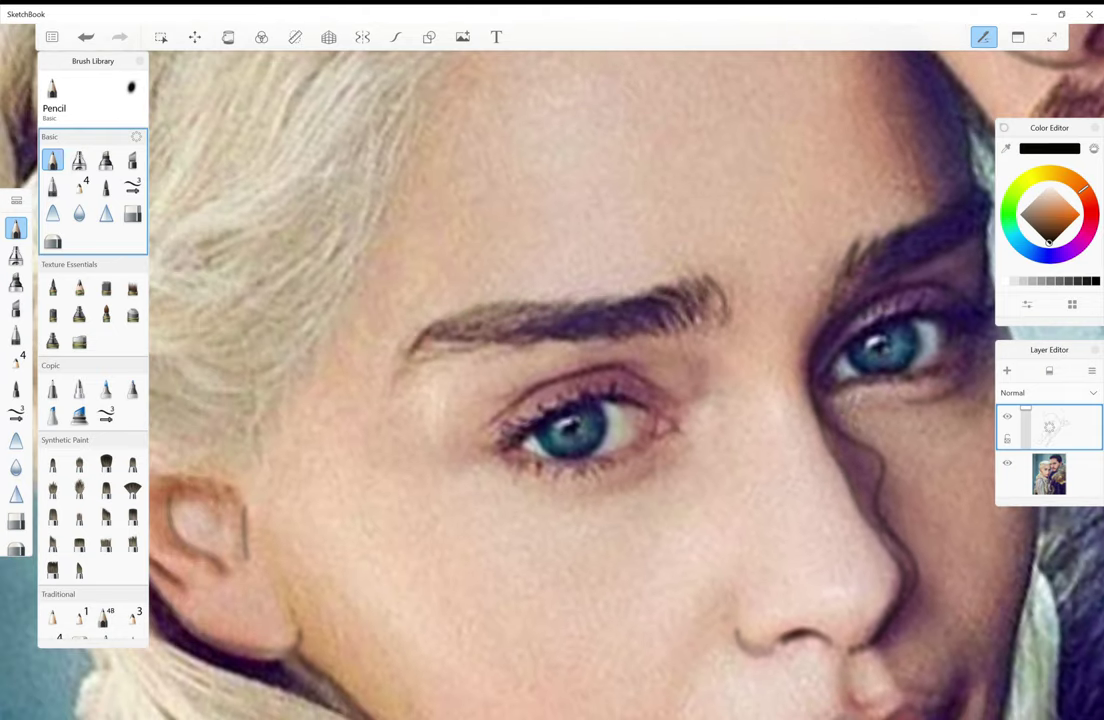
mouse_move(595, 270)
left_mouse_down()
mouse_move(510, 302)
mouse_move(370, 300)
mouse_move(350, 335)
left_mouse_up()
mouse_move(587, 367)
left_mouse_down()
mouse_move(511, 405)
mouse_move(550, 366)
left_mouse_up()
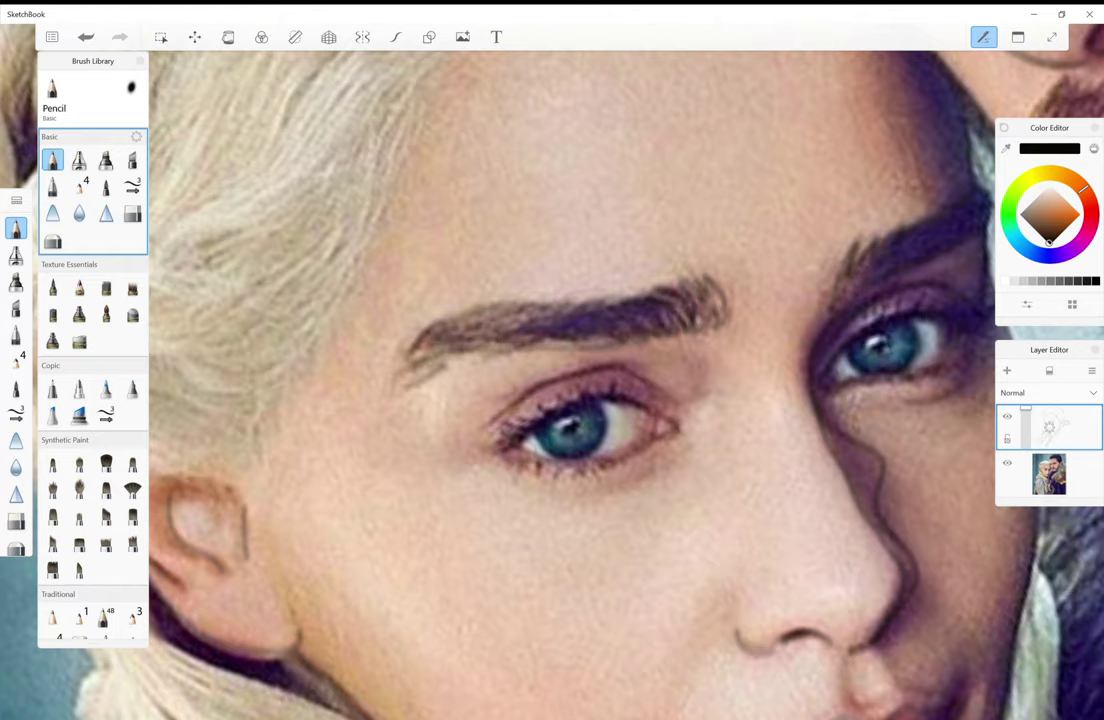
- Trace the lid crease, outline and lashes of the woman's eye on the ear side
left_click_drag(488, 345, 451, 369)
mouse_move(466, 386)
left_mouse_down()
mouse_move(437, 398)
mouse_move(464, 398)
left_mouse_up()
left_click_drag(522, 365, 488, 403)
mouse_move(550, 384)
left_mouse_down()
mouse_move(502, 410)
mouse_move(466, 412)
mouse_move(444, 395)
left_mouse_up()
mouse_move(517, 330)
left_mouse_down()
mouse_move(464, 355)
mouse_move(423, 396)
left_mouse_up()
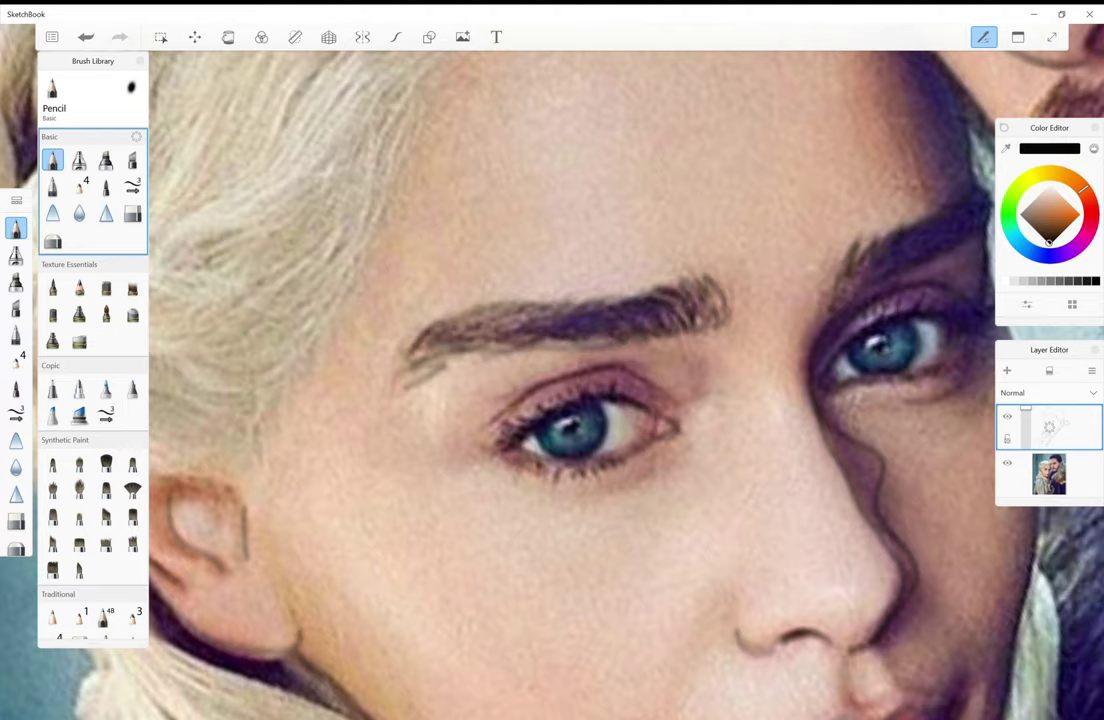
- Finish the small strokes by the woman's eyes, then trace her hairline from forehead to ear and her head's outer outline
mouse_move(755, 268)
left_mouse_down()
mouse_move(742, 280)
mouse_move(764, 274)
left_mouse_up()
left_click_drag(871, 312, 860, 324)
scroll(570, 385, "down", 3)
mouse_move(610, 262)
left_mouse_down()
mouse_move(490, 305)
mouse_move(345, 484)
mouse_move(290, 494)
left_mouse_up()
mouse_move(328, 442)
left_mouse_down()
mouse_move(273, 484)
mouse_move(256, 482)
left_mouse_up()
mouse_move(363, 472)
left_mouse_down()
mouse_move(341, 521)
mouse_move(310, 550)
mouse_move(265, 550)
left_mouse_up()
left_click_drag(267, 548, 216, 472)
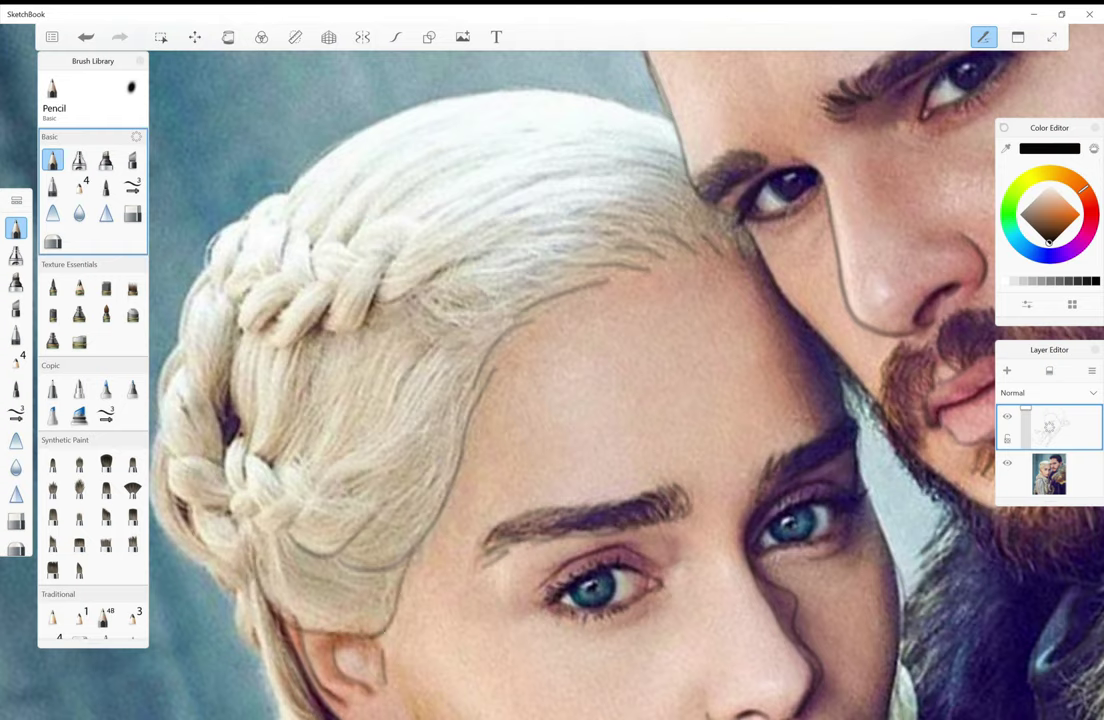
mouse_move(605, 100)
left_mouse_down()
mouse_move(402, 80)
mouse_move(242, 175)
mouse_move(174, 234)
mouse_move(150, 345)
mouse_move(146, 464)
mouse_move(224, 561)
left_mouse_up()
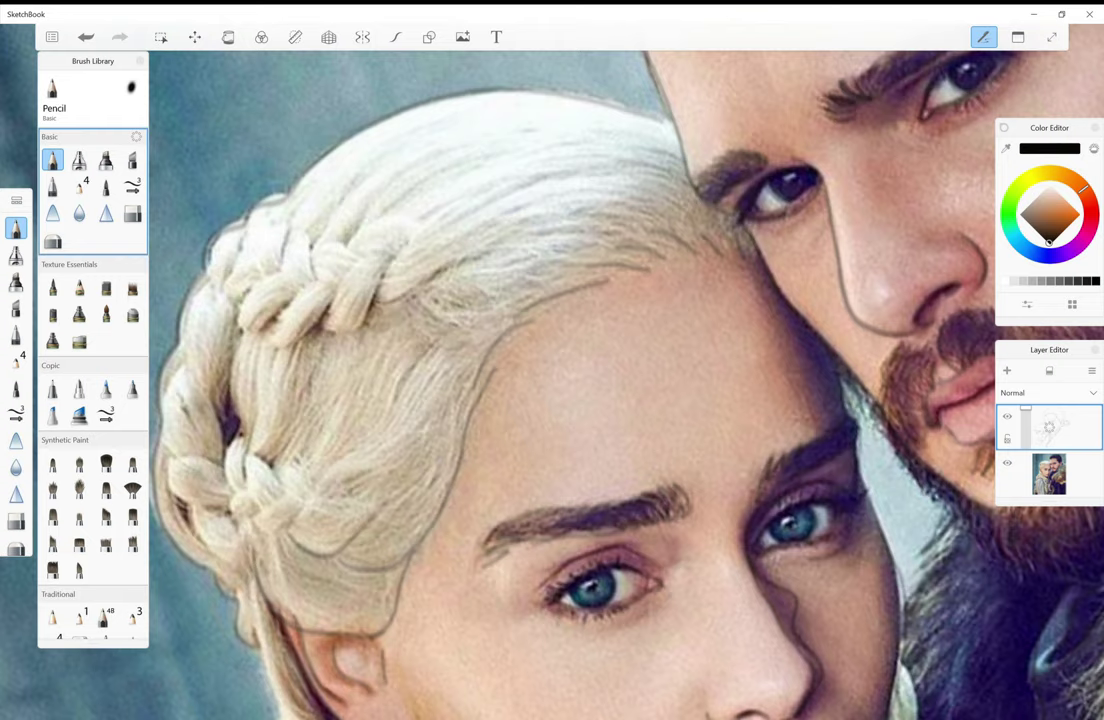
- Trace the interwoven strands of the upper braid near the crown of the woman's head
left_click_drag(415, 217, 322, 262)
mouse_move(378, 195)
left_mouse_down()
mouse_move(312, 225)
mouse_move(278, 288)
mouse_move(295, 212)
left_mouse_up()
mouse_move(300, 264)
left_mouse_down()
mouse_move(285, 230)
mouse_move(312, 232)
mouse_move(350, 210)
mouse_move(364, 242)
left_mouse_up()
mouse_move(250, 240)
left_mouse_down()
mouse_move(276, 251)
mouse_move(224, 300)
left_mouse_up()
left_click_drag(278, 270, 262, 291)
left_click_drag(260, 232, 205, 278)
left_click_drag(205, 278, 245, 295)
left_click_drag(226, 243, 193, 264)
left_click_drag(208, 216, 190, 252)
left_click_drag(215, 192, 209, 219)
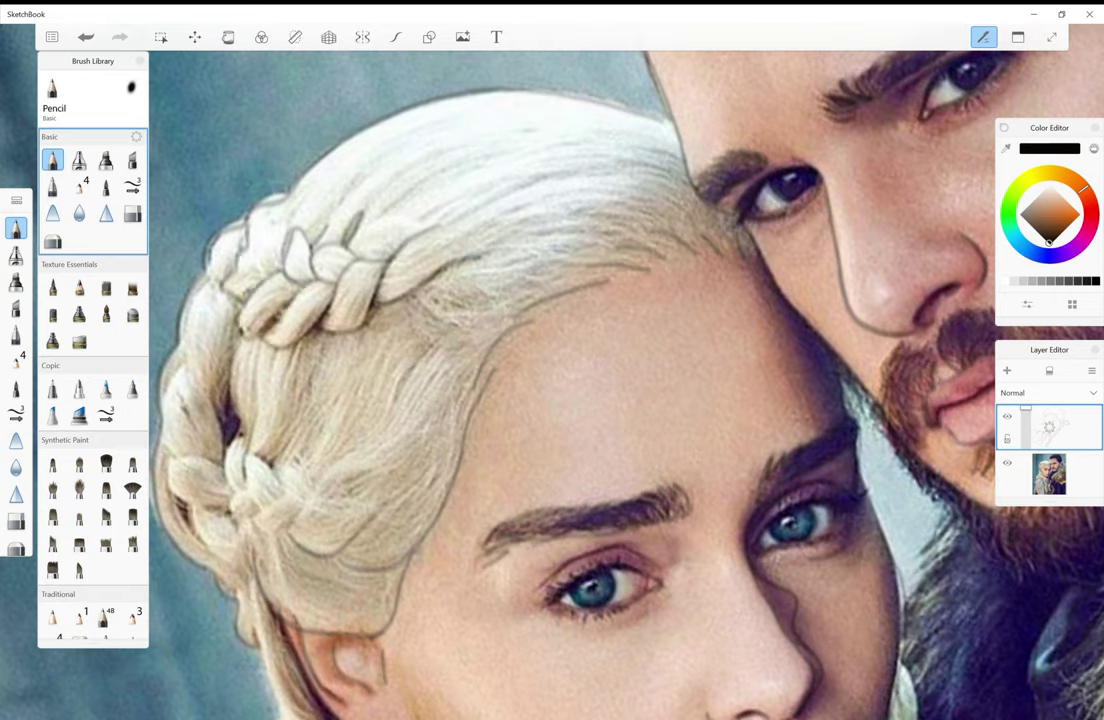
- Trace the strands of the braid running down the back of the woman's head
left_click_drag(211, 284, 188, 352)
left_click_drag(157, 278, 158, 305)
mouse_move(190, 306)
left_mouse_down()
mouse_move(156, 352)
mouse_move(147, 329)
mouse_move(140, 352)
left_mouse_up()
mouse_move(155, 334)
left_mouse_down()
mouse_move(179, 364)
mouse_move(140, 393)
left_mouse_up()
mouse_move(209, 331)
left_mouse_down()
mouse_move(194, 391)
mouse_move(210, 418)
left_mouse_up()
mouse_move(208, 369)
left_mouse_down()
mouse_move(196, 424)
mouse_move(234, 441)
mouse_move(246, 420)
mouse_move(251, 449)
mouse_move(271, 465)
left_mouse_up()
left_click_drag(221, 437, 236, 466)
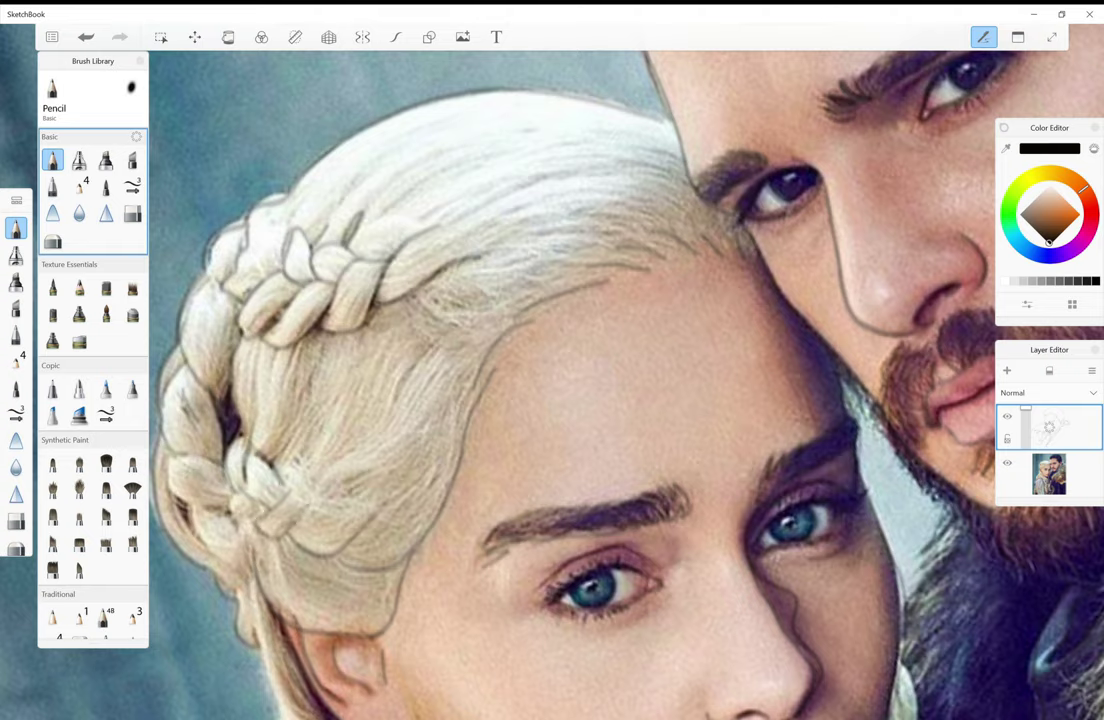
- Trace the lower braid knot above the woman's ear and the strands gathering into it
mouse_move(244, 400)
left_mouse_down()
mouse_move(271, 429)
mouse_move(322, 429)
mouse_move(286, 431)
mouse_move(368, 399)
left_mouse_up()
left_click_drag(351, 321, 368, 306)
left_click_drag(281, 408, 352, 318)
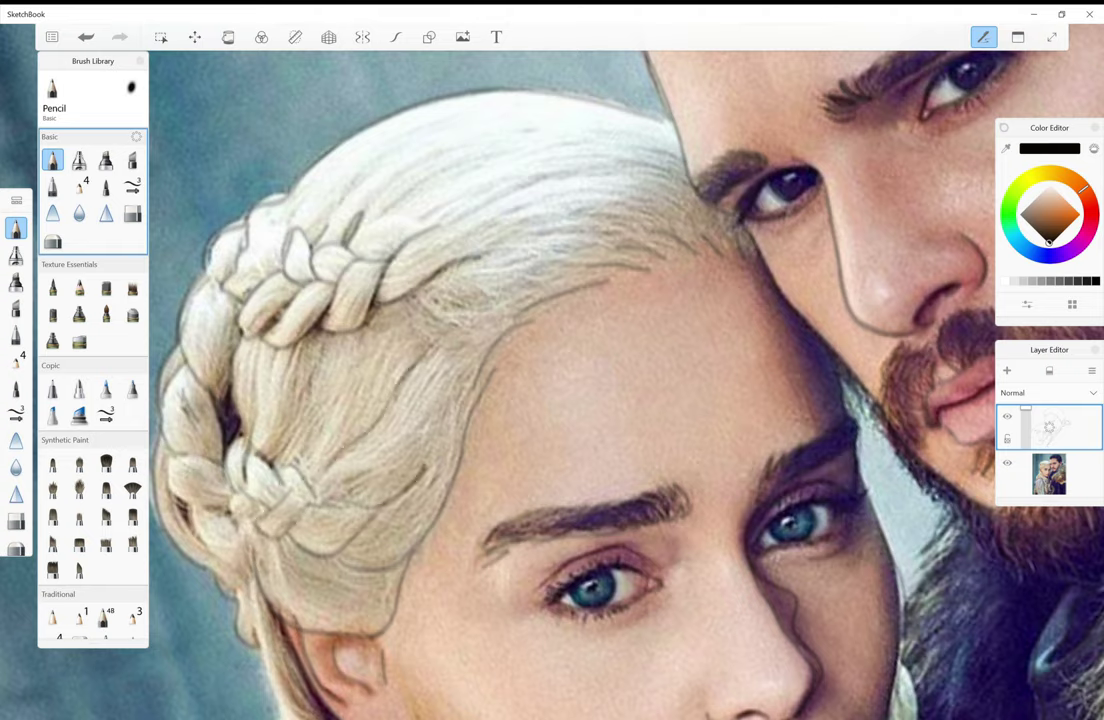
left_click_drag(166, 432, 172, 468)
left_click_drag(180, 470, 216, 524)
left_click_drag(225, 505, 240, 561)
- Trace the outer edge of the hair below the braids and the strands passing behind the woman's ear and along her neck
left_click_drag(594, 592, 577, 357)
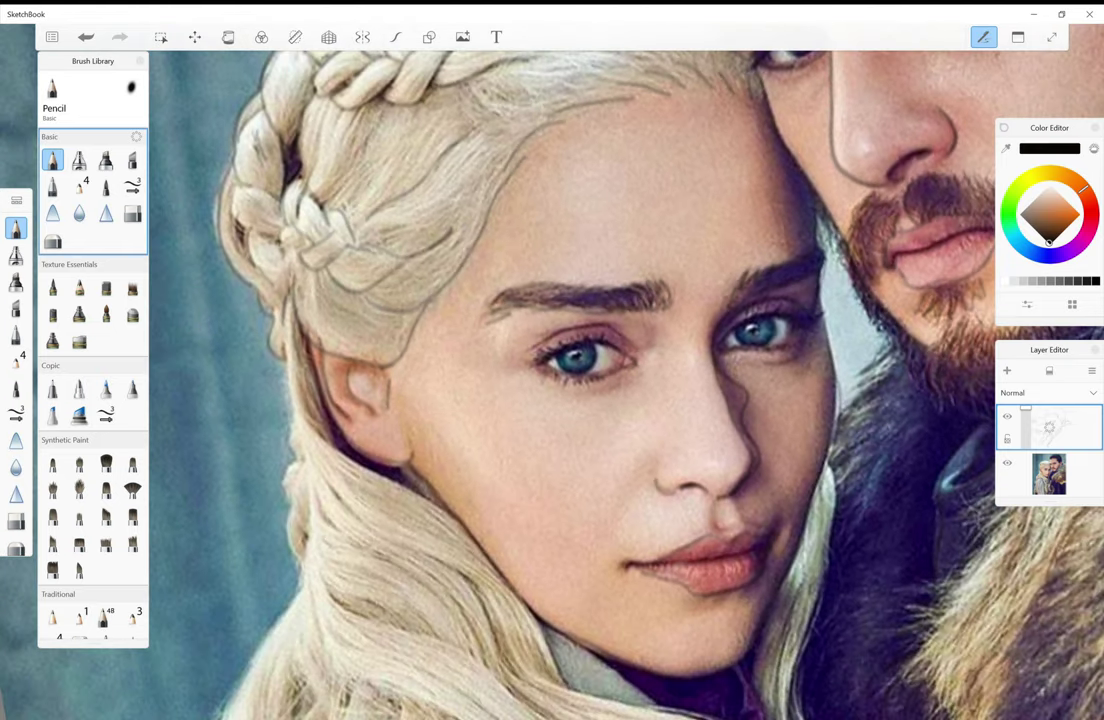
left_click_drag(371, 406, 333, 430)
left_click_drag(288, 362, 262, 285)
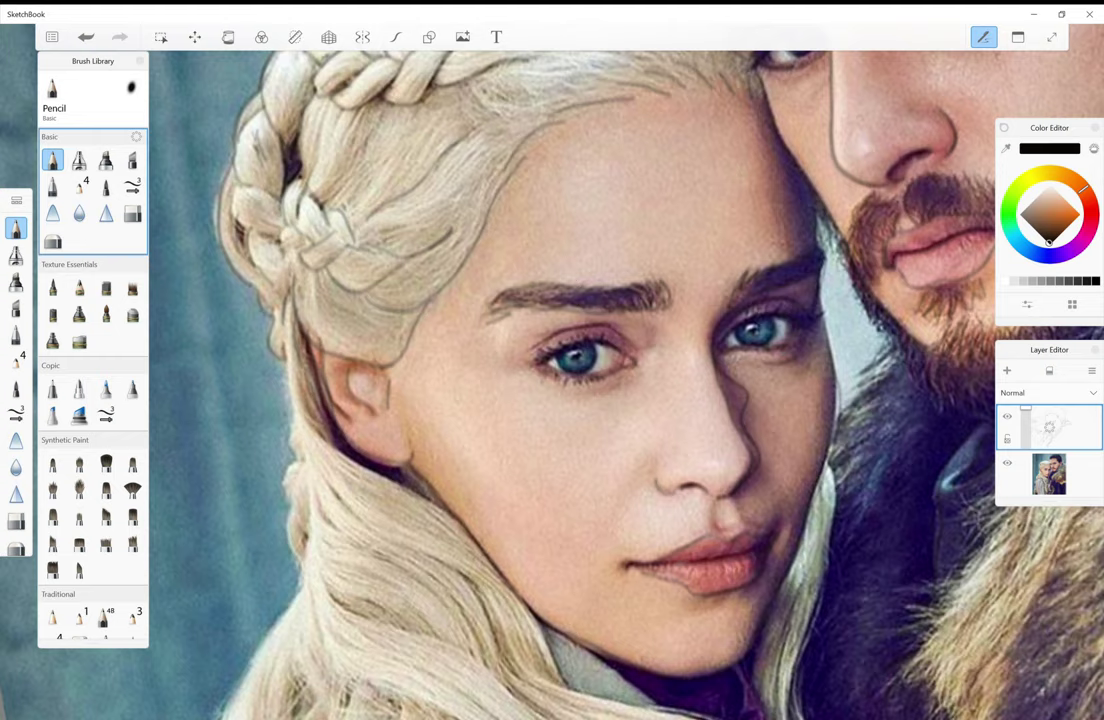
key("ctrl+z")
mouse_move(277, 359)
left_mouse_down()
mouse_move(270, 295)
mouse_move(251, 366)
mouse_move(250, 485)
left_mouse_up()
left_click_drag(273, 398, 419, 531)
left_click_drag(366, 427, 460, 531)
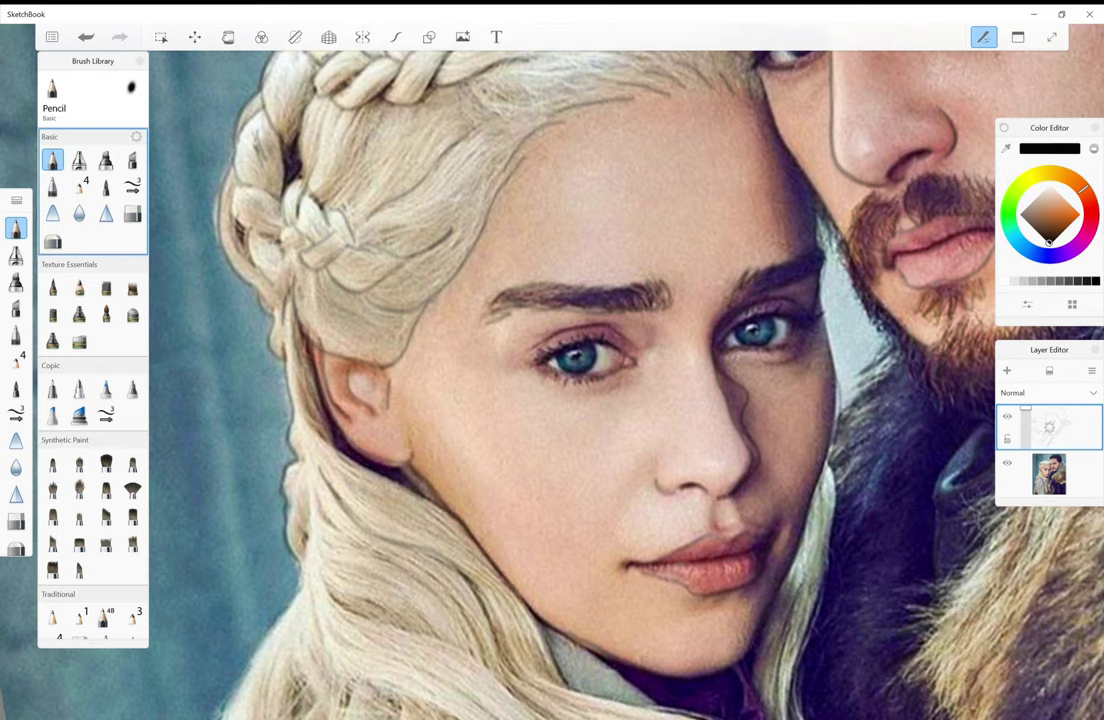
- Trace the inner edge of the woman's hair from beside her jaw down over the collar
scroll(531, 320, "down", 5)
mouse_move(386, 266)
left_mouse_down()
mouse_move(484, 360)
mouse_move(505, 366)
left_mouse_up()
left_click_drag(575, 409, 622, 536)
key("ctrl+z")
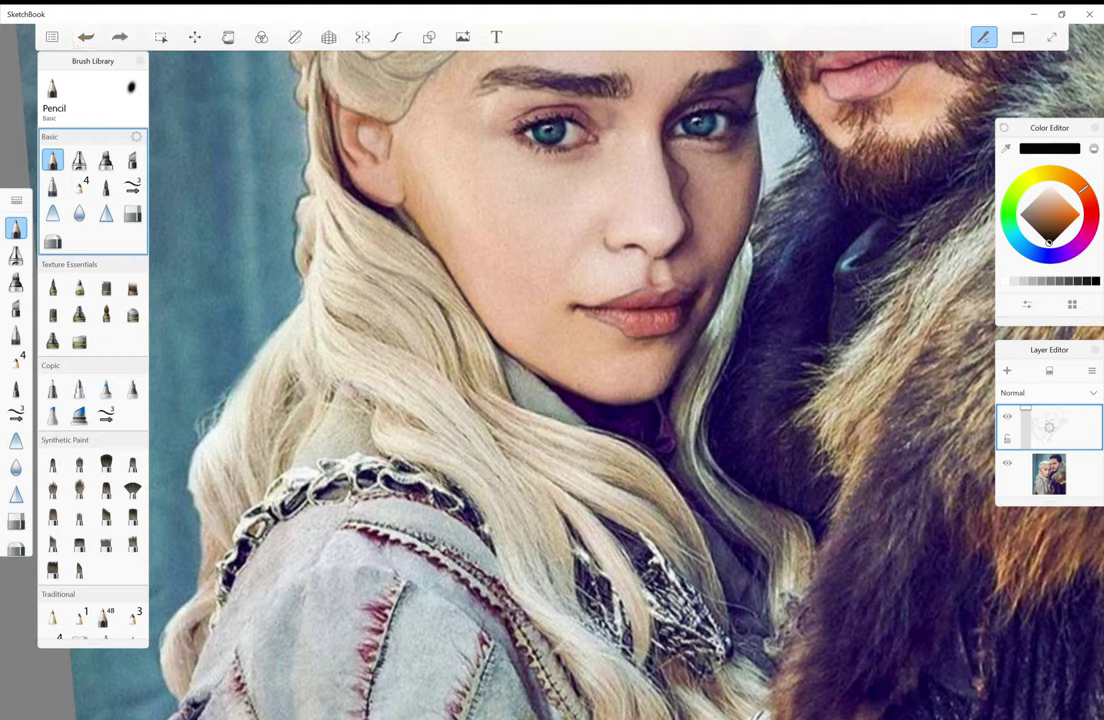
key("ctrl+y")
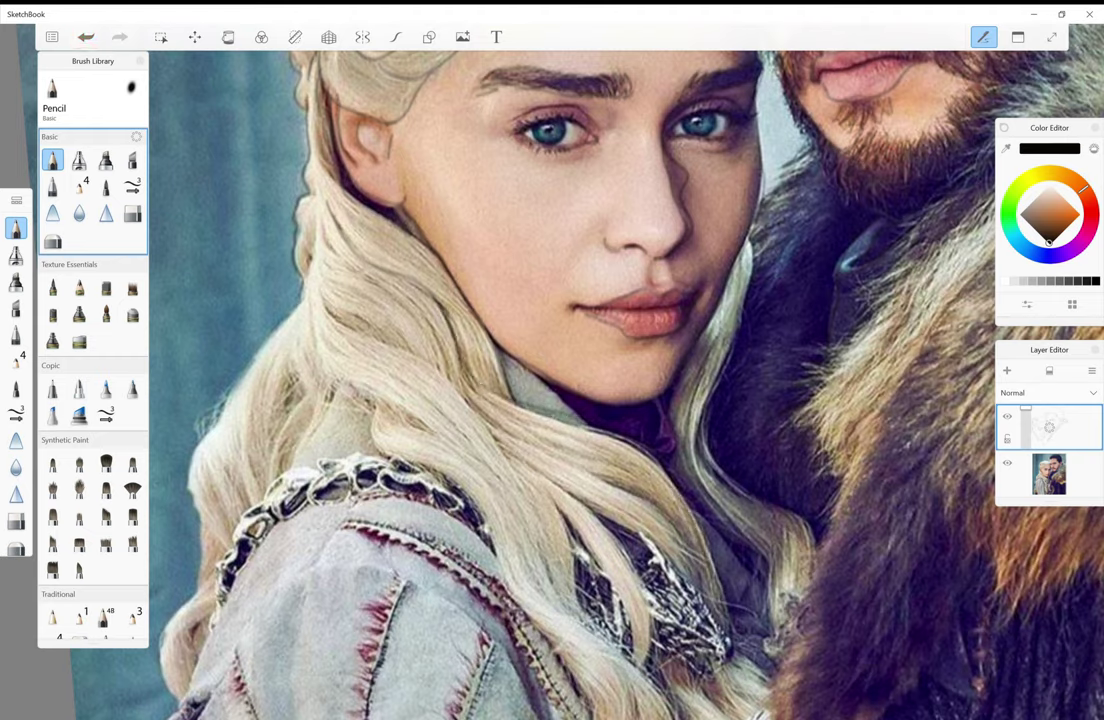
- Trace the hair's outer edge over the woman's back and the main locks falling across the front of her shoulder
mouse_move(250, 268)
left_mouse_down()
mouse_move(195, 360)
mouse_move(165, 443)
mouse_move(158, 609)
left_mouse_up()
left_click_drag(178, 531, 167, 576)
left_click_drag(270, 298, 366, 375)
mouse_move(323, 337)
left_mouse_down()
mouse_move(368, 368)
mouse_move(511, 605)
left_mouse_up()
mouse_move(486, 442)
left_mouse_down()
mouse_move(495, 511)
mouse_move(579, 612)
left_mouse_up()
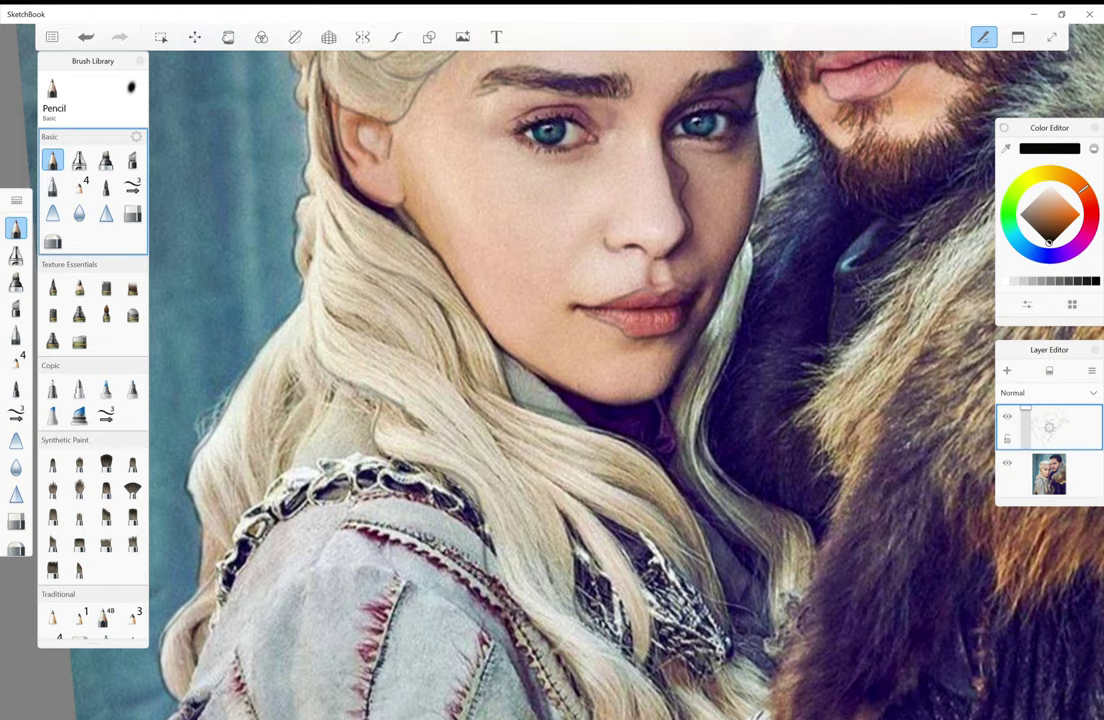
mouse_move(497, 451)
left_mouse_down()
mouse_move(548, 579)
mouse_move(546, 494)
mouse_move(560, 579)
left_mouse_up()
- Trace the lower part of the long wavy locks in front of the woman's sleeve, undoing the last stroke
mouse_move(550, 400)
left_mouse_down()
mouse_move(580, 335)
mouse_move(577, 298)
left_mouse_up()
mouse_move(638, 474)
left_mouse_down()
mouse_move(588, 531)
mouse_move(554, 537)
left_mouse_up()
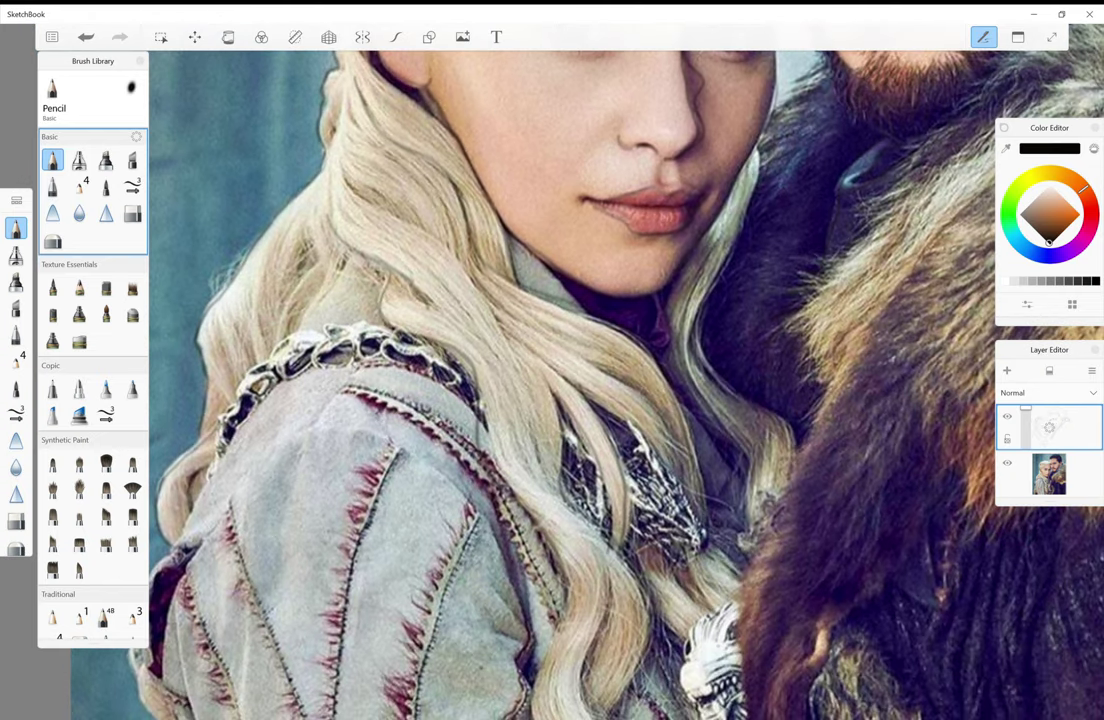
mouse_move(560, 479)
left_mouse_down()
mouse_move(548, 569)
mouse_move(520, 617)
left_mouse_up()
left_click_drag(530, 505, 498, 599)
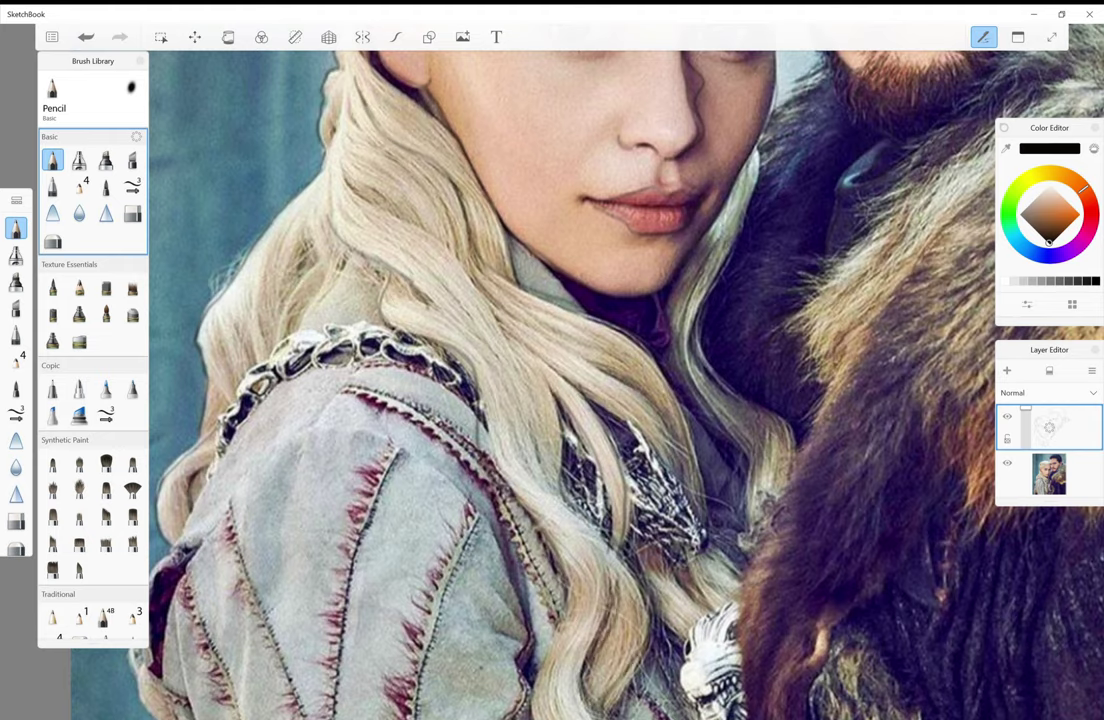
left_click_drag(488, 443, 460, 620)
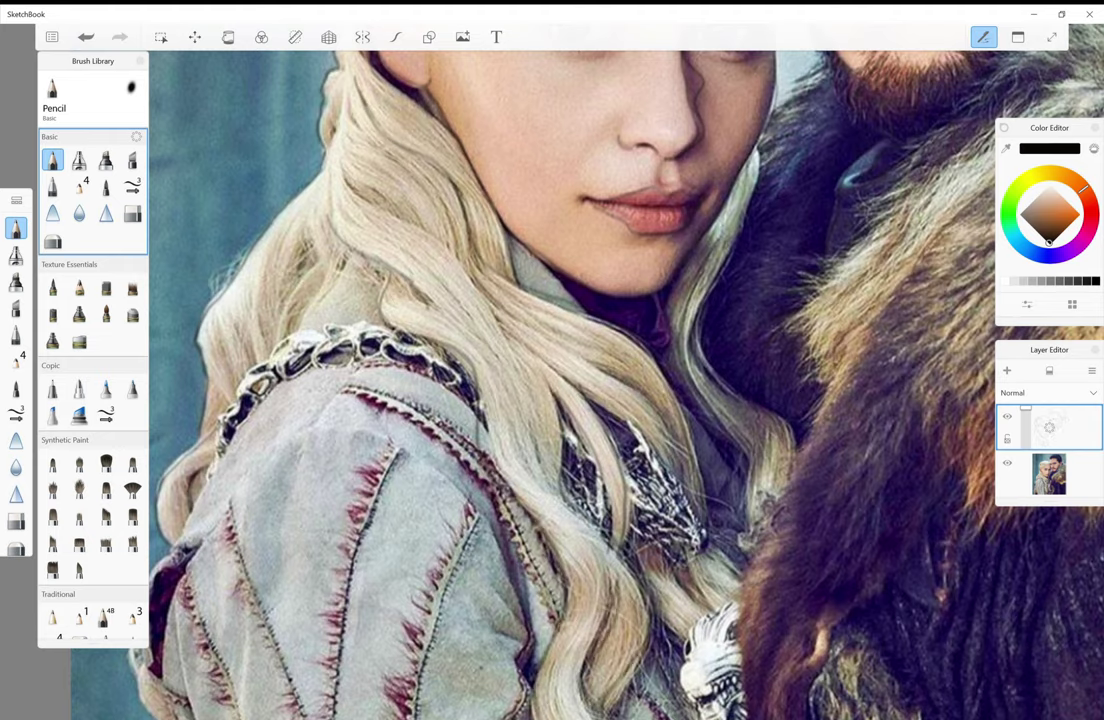
key("ctrl+z")
- Trace the lock of hair beside the woman's chin on the side nearest the man
mouse_move(628, 215)
left_mouse_down()
mouse_move(597, 315)
mouse_move(601, 339)
left_mouse_up()
left_click_drag(685, 374, 682, 412)
left_click_drag(651, 361, 645, 459)
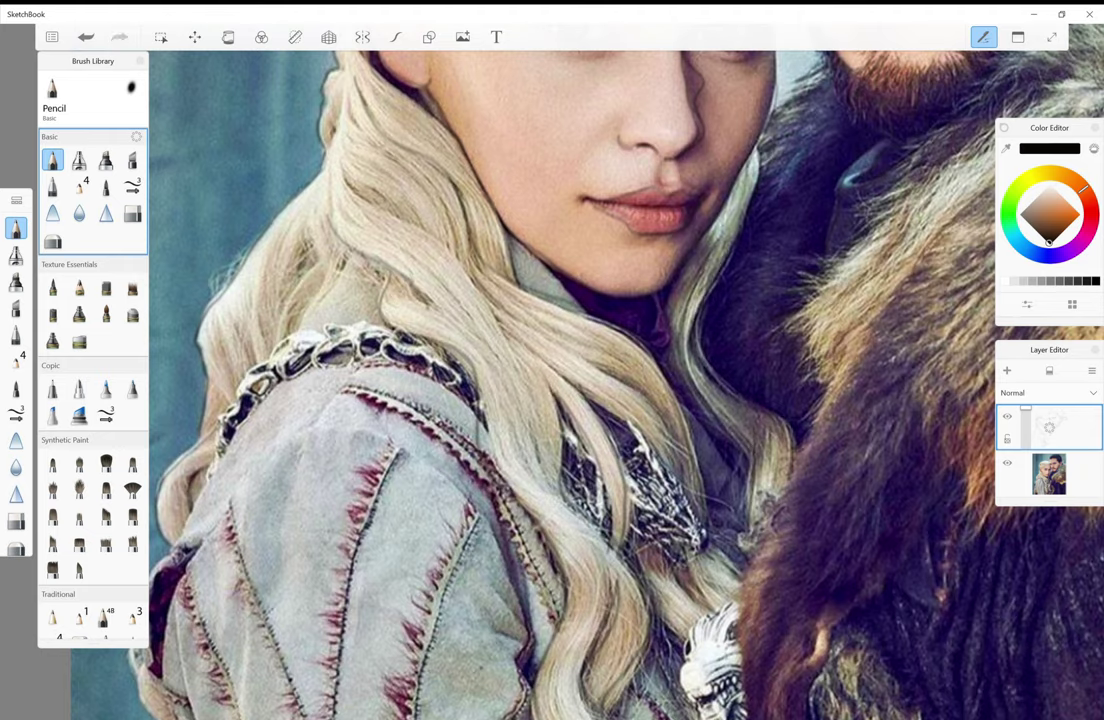
- Add short strand lines to the woman's hair over the back shoulder and in the locks crossing her front
left_click_drag(505, 232, 473, 278)
left_click_drag(587, 270, 548, 321)
left_click_drag(290, 236, 256, 290)
left_click_drag(286, 196, 268, 237)
left_click_drag(274, 200, 247, 276)
left_click_drag(272, 190, 249, 255)
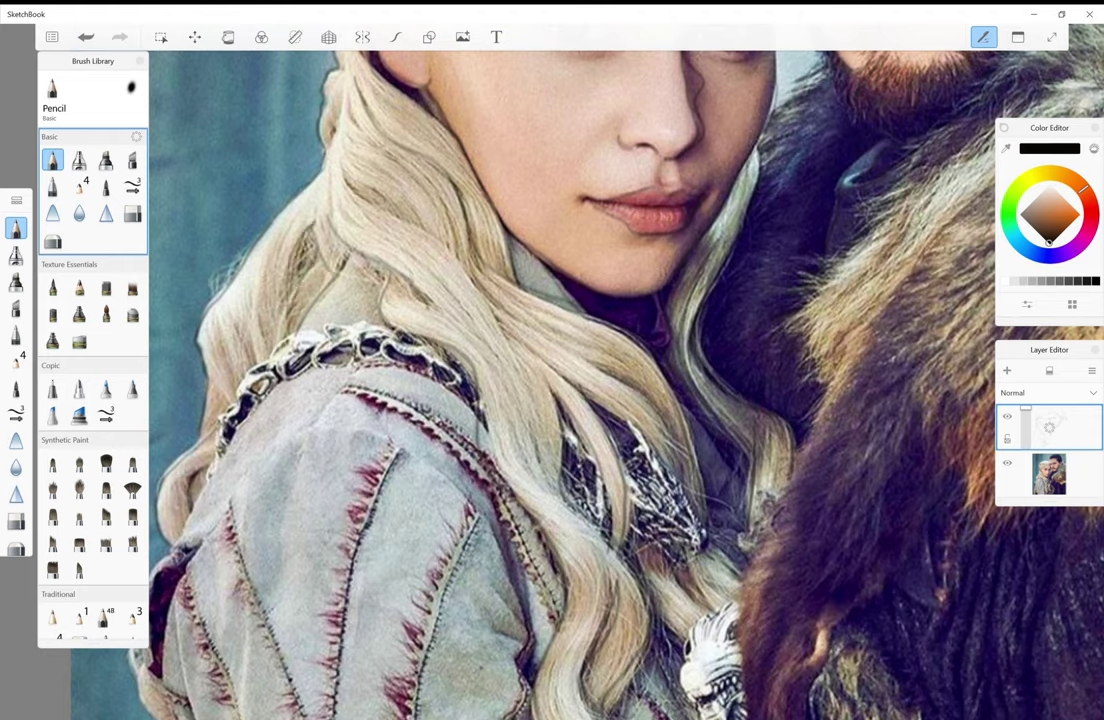
mouse_move(351, 216)
left_mouse_down()
mouse_move(316, 244)
mouse_move(349, 269)
left_mouse_up()
left_click_drag(365, 223, 345, 262)
left_click_drag(466, 360, 457, 402)
left_click_drag(539, 416, 529, 466)
left_click_drag(402, 242, 380, 271)
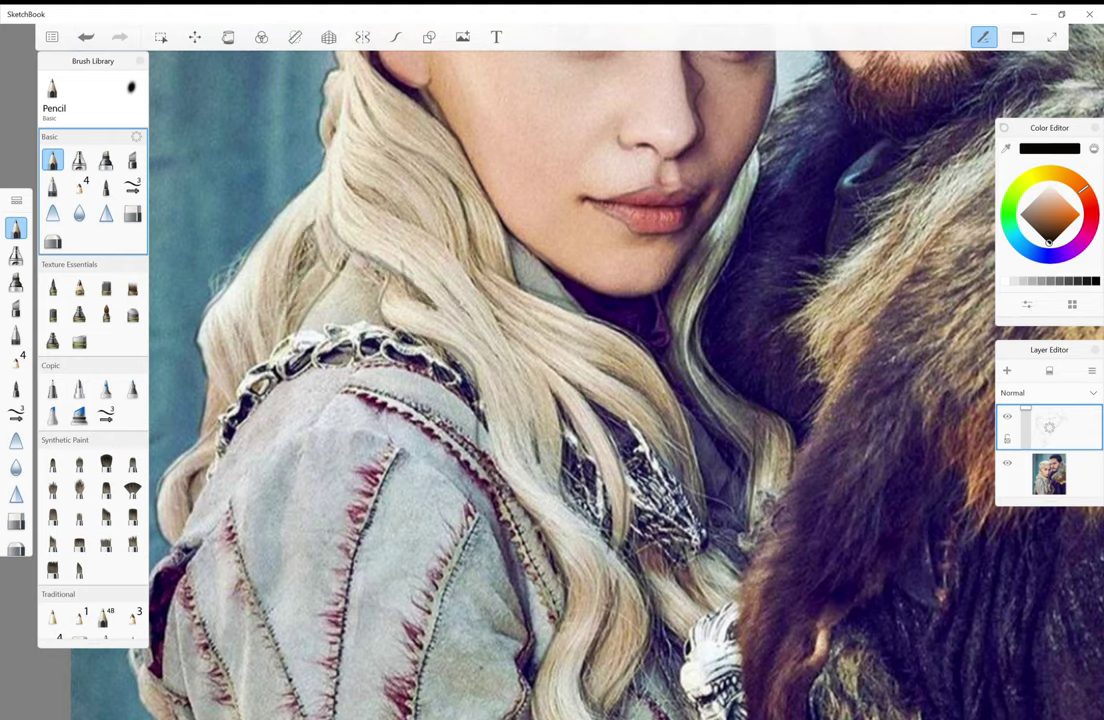
- Add strand lines to the woman's hair below the ear and along her neck
mouse_move(350, 156)
left_mouse_down()
mouse_move(300, 193)
mouse_move(296, 165)
left_mouse_up()
left_click_drag(359, 162, 318, 192)
left_click_drag(318, 90, 300, 119)
left_click_drag(333, 70, 310, 115)
left_click_drag(386, 111, 332, 152)
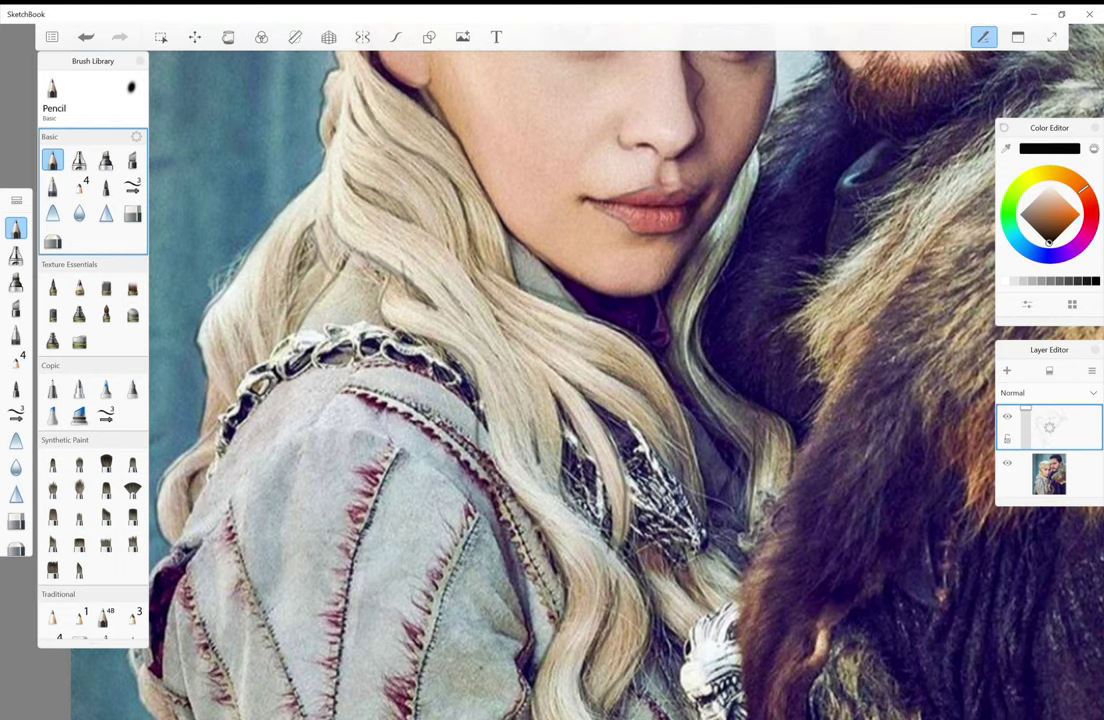
left_click_drag(421, 148, 386, 223)
left_click_drag(488, 173, 448, 258)
- Add strand lines to the wavy locks below the metal brooch, and hide and reshow the photo layer to check the drawing
left_click_drag(640, 205, 730, 80)
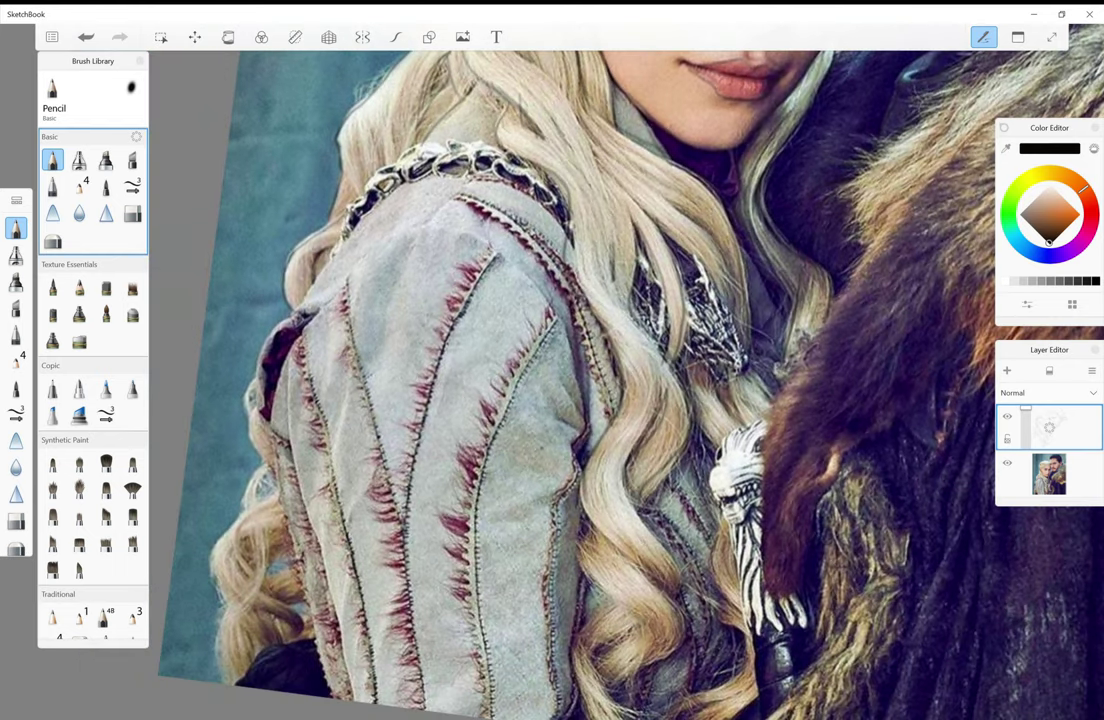
left_click_drag(646, 330, 630, 371)
left_click_drag(674, 322, 653, 351)
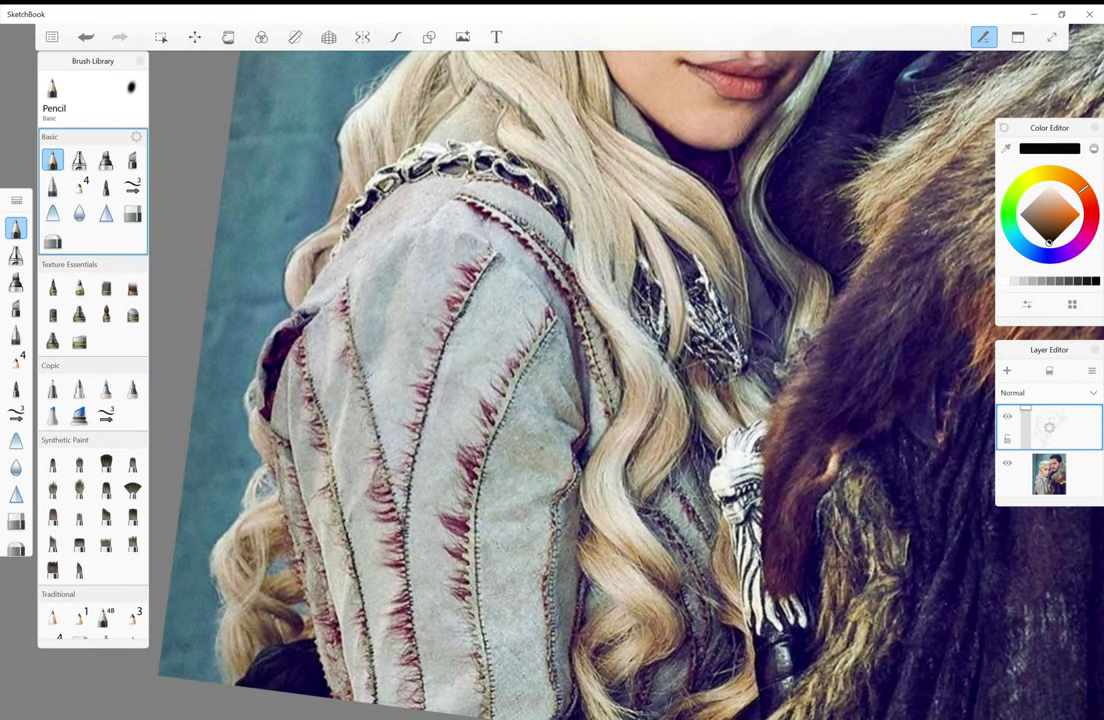
left_click(1007, 462)
left_click(1007, 462)
- Add strand lines and curl edges to the lower curls hanging in front of the woman's sleeve
left_click_drag(590, 452, 552, 509)
left_click_drag(546, 425, 502, 480)
left_click_drag(575, 481, 546, 515)
left_click_drag(502, 467, 502, 504)
left_click_drag(562, 507, 511, 548)
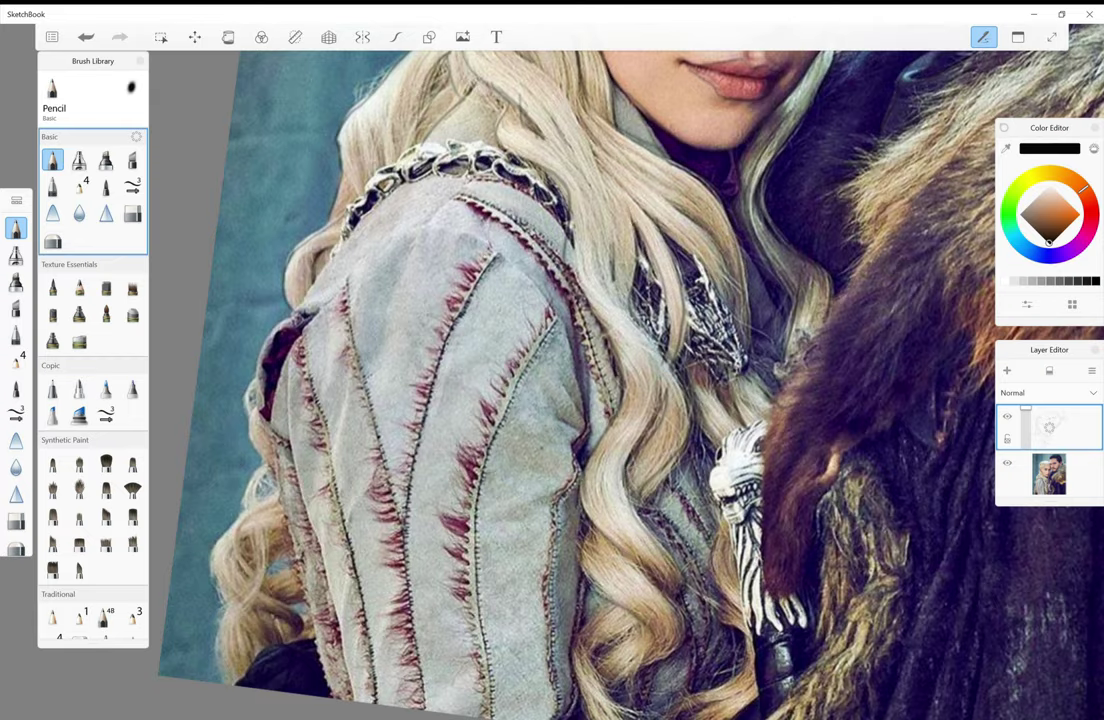
left_click_drag(595, 522, 586, 542)
left_click_drag(581, 548, 556, 574)
left_click_drag(536, 515, 494, 571)
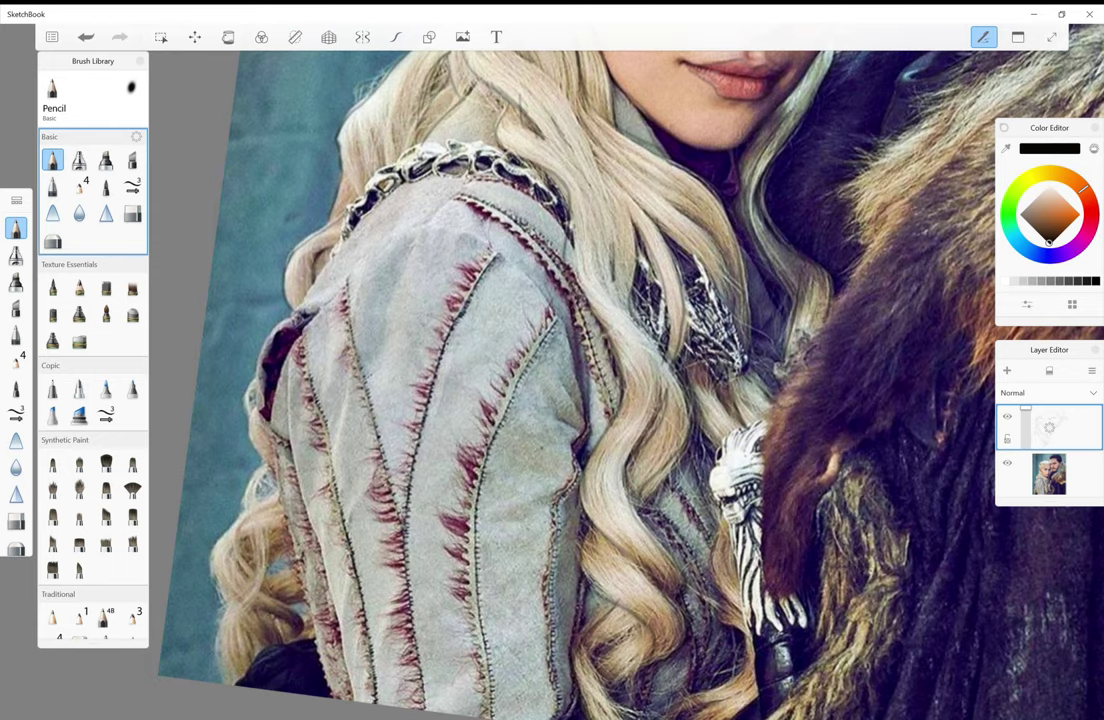
left_click_drag(544, 540, 518, 573)
mouse_move(622, 445)
left_mouse_down()
mouse_move(612, 511)
mouse_move(630, 535)
mouse_move(632, 587)
left_mouse_up()
left_click_drag(628, 588, 578, 618)
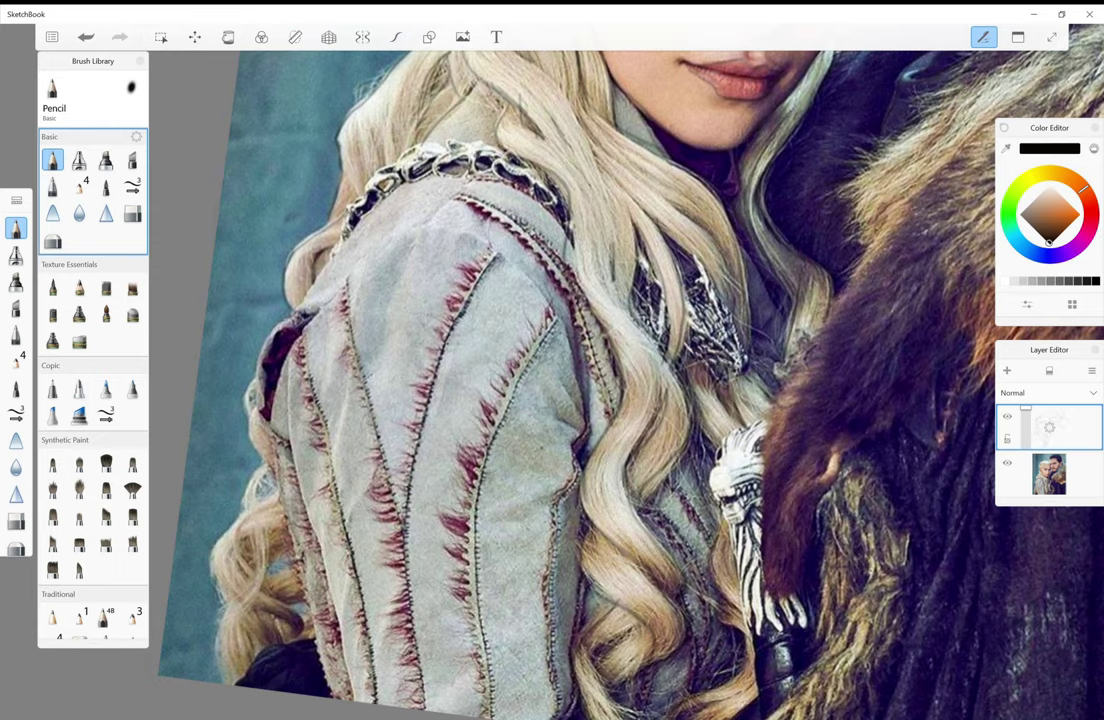
- Trace the open flap and edge of the jacket at the back of the woman's shoulder
left_click_drag(243, 278, 210, 358)
left_click_drag(281, 323, 255, 377)
left_click_drag(221, 332, 214, 382)
left_click_drag(257, 392, 248, 444)
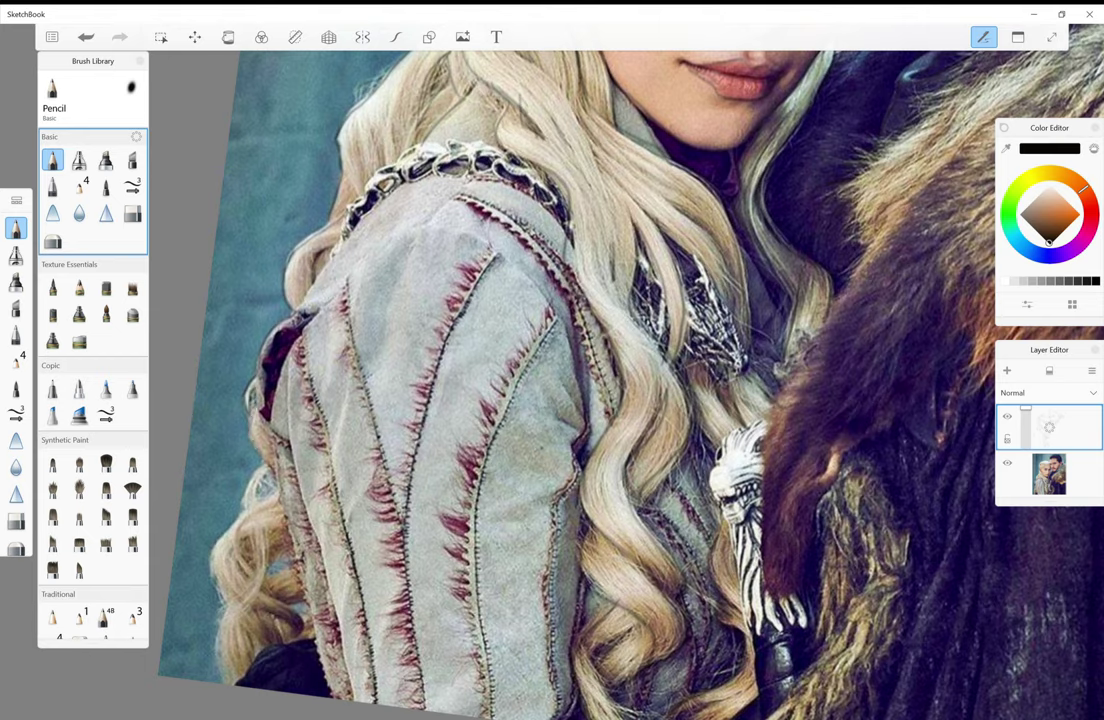
- Trace the outline and inner strands of the curled hair hanging behind the woman's sleeve
mouse_move(262, 278)
left_mouse_down()
mouse_move(184, 506)
mouse_move(193, 587)
left_mouse_up()
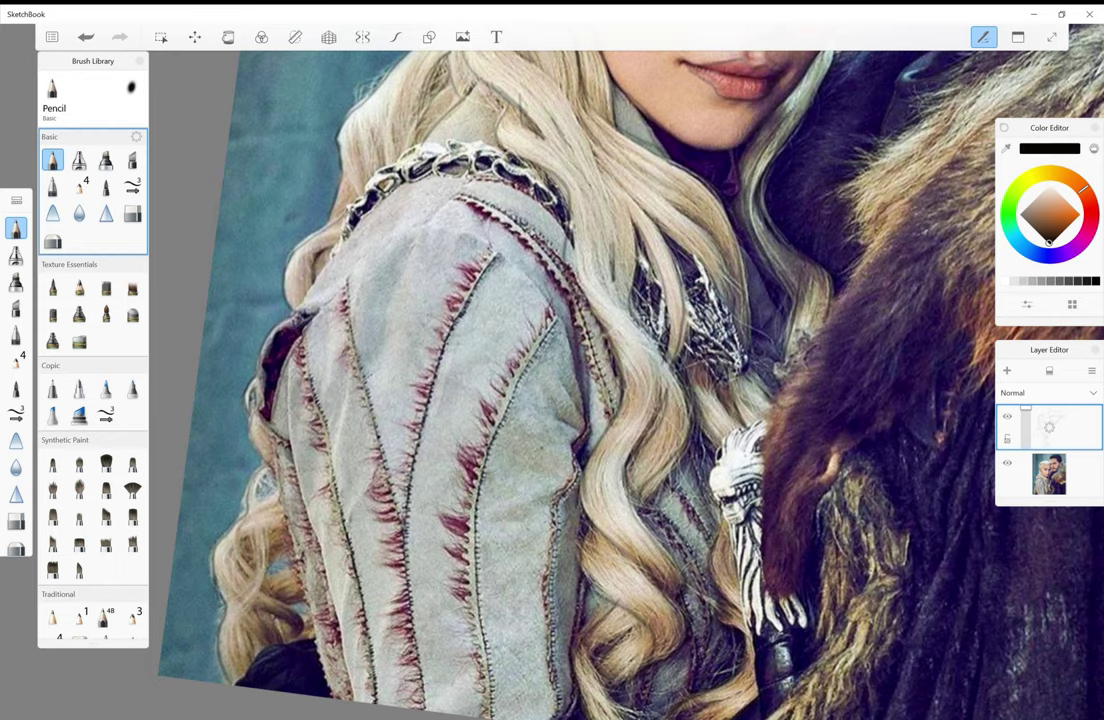
mouse_move(222, 404)
left_mouse_down()
mouse_move(240, 438)
mouse_move(212, 467)
mouse_move(215, 506)
mouse_move(199, 532)
left_mouse_up()
key("ctrl+z")
key("ctrl+z")
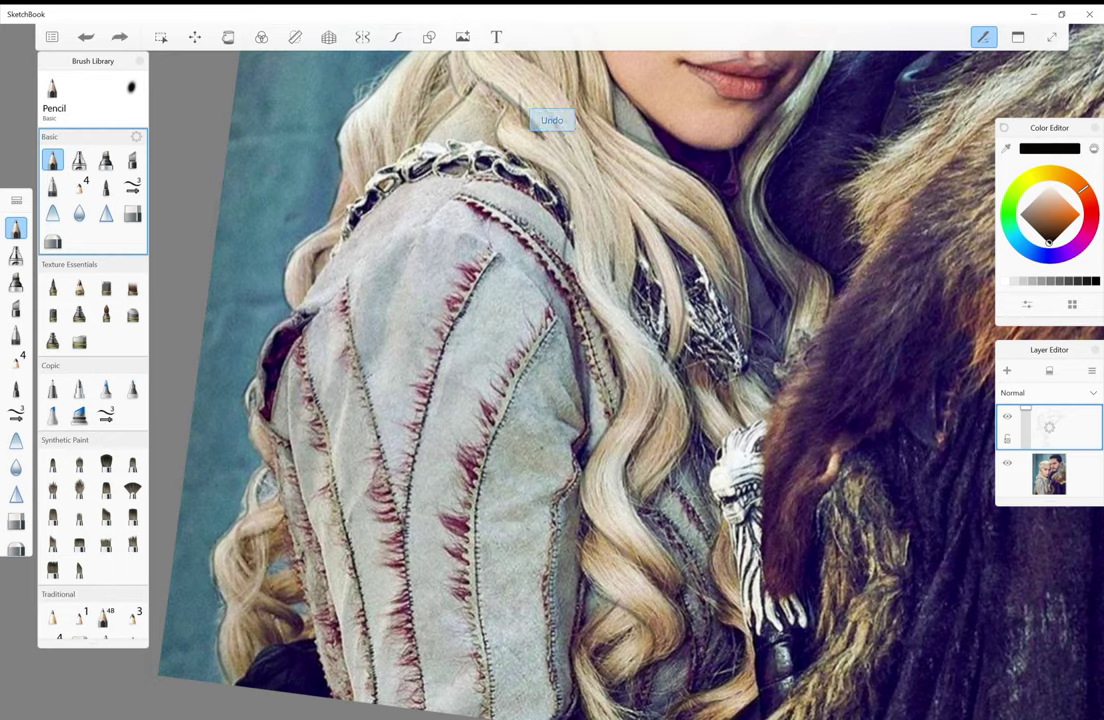
key("ctrl+y")
key("ctrl+y")
key("ctrl+y")
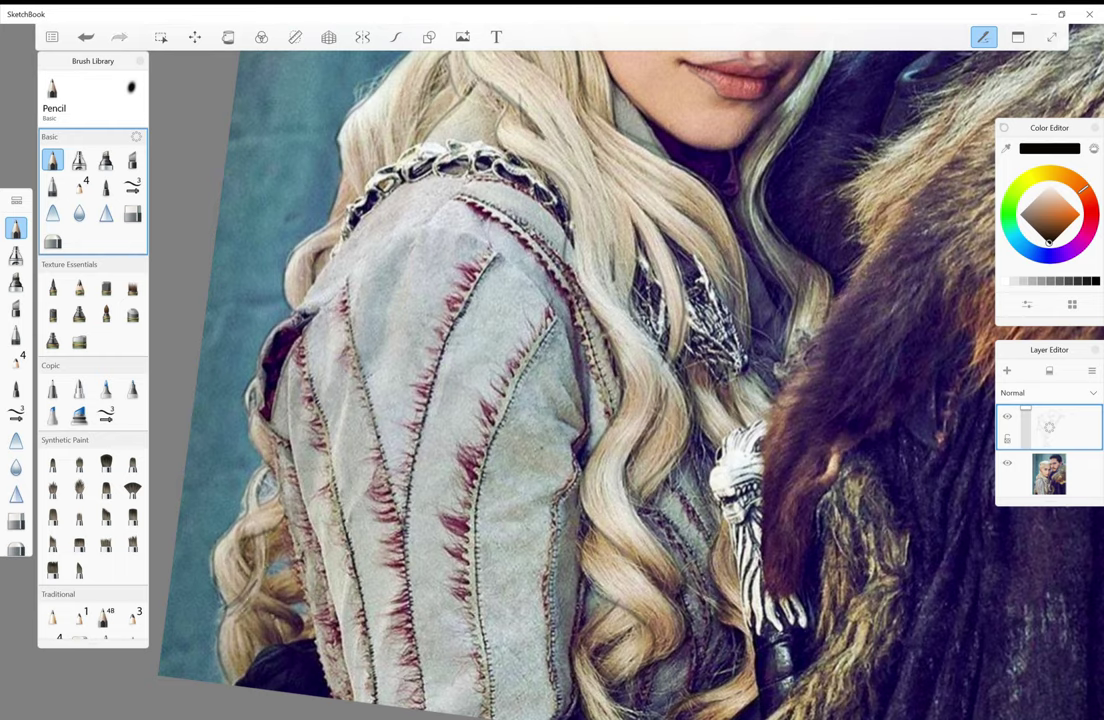
mouse_move(219, 459)
left_mouse_down()
mouse_move(205, 502)
mouse_move(234, 551)
left_mouse_up()
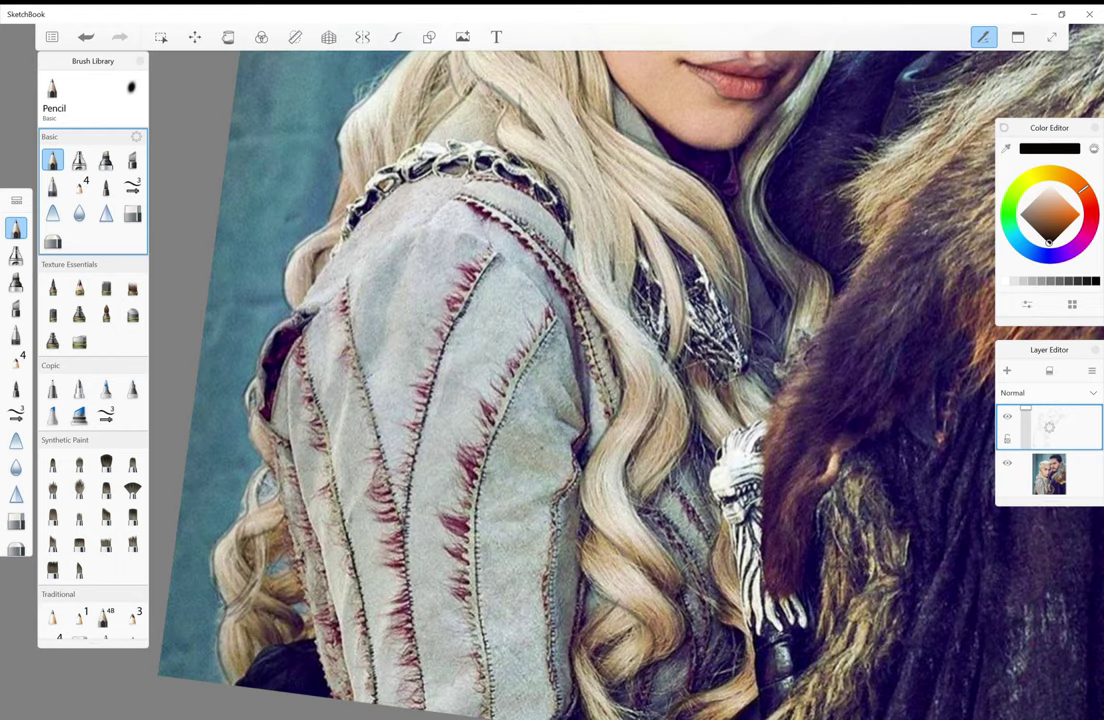
- Trace both edges of the stitched trim on the woman's jacket shoulder and the short seam beside it
mouse_move(400, 165)
left_mouse_down()
mouse_move(449, 198)
mouse_move(518, 322)
mouse_move(531, 373)
left_mouse_up()
mouse_move(382, 197)
left_mouse_down()
mouse_move(419, 210)
mouse_move(505, 355)
left_mouse_up()
left_click_drag(361, 199, 406, 148)
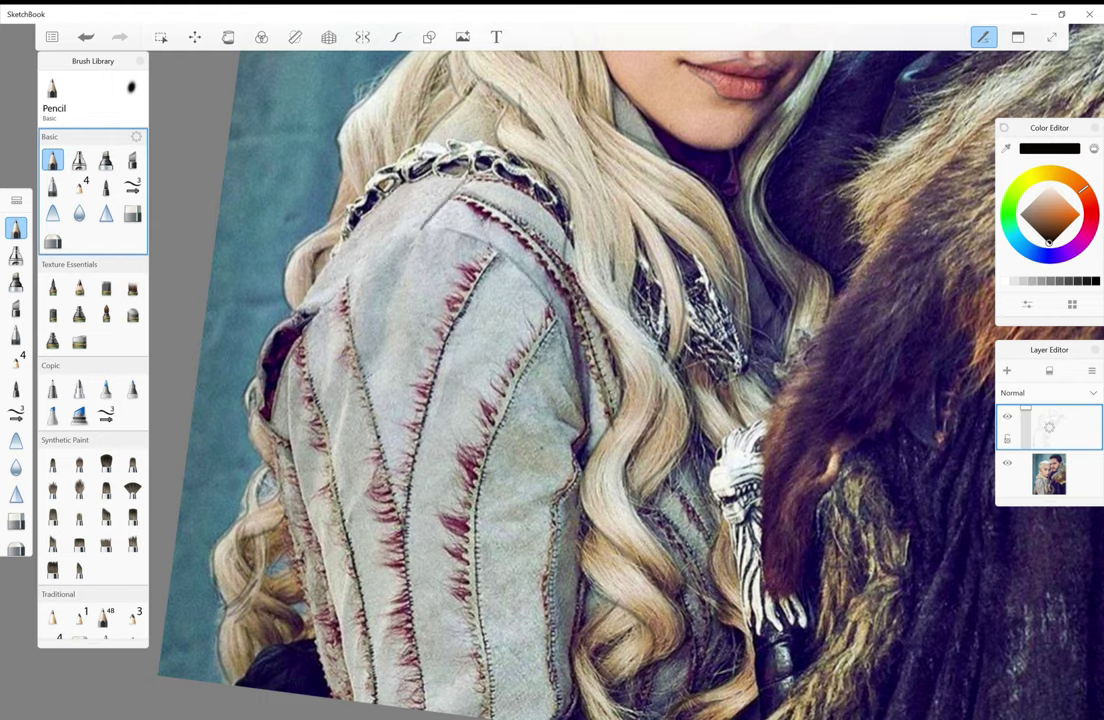
- Trace the long stitched seams running down the sleeve of the woman's jacket from front to back
mouse_move(484, 275)
left_mouse_down()
mouse_move(425, 386)
mouse_move(410, 548)
mouse_move(429, 599)
left_mouse_up()
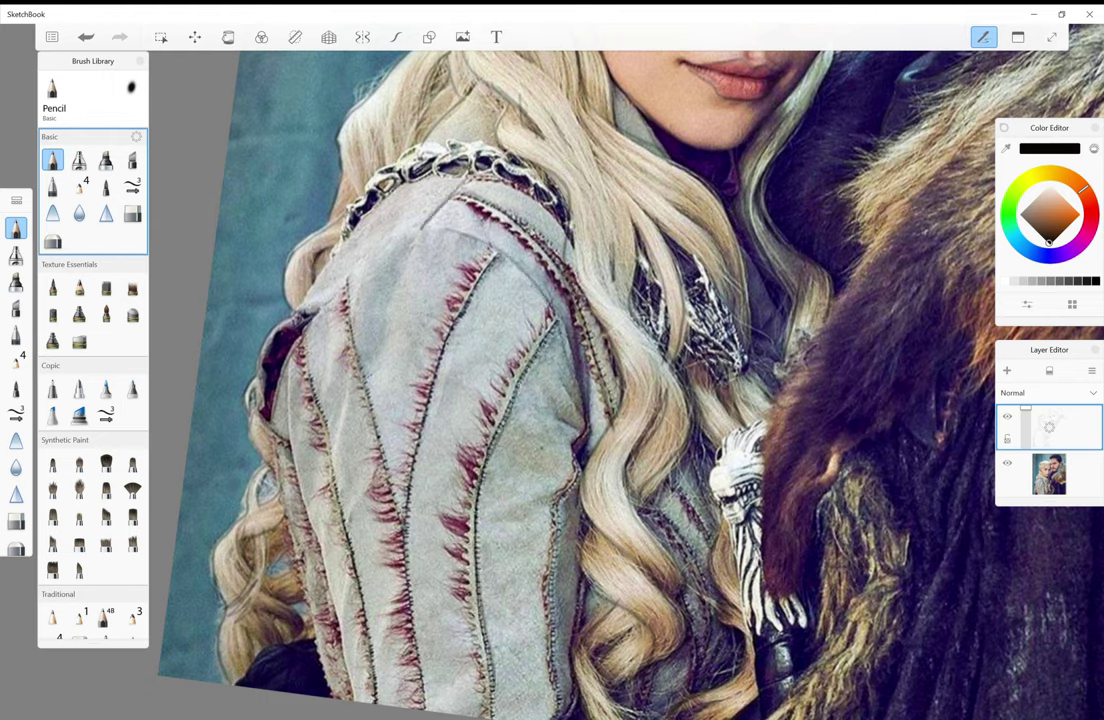
mouse_move(505, 330)
left_mouse_down()
mouse_move(485, 367)
mouse_move(494, 406)
mouse_move(478, 599)
left_mouse_up()
left_click_drag(548, 601, 558, 695)
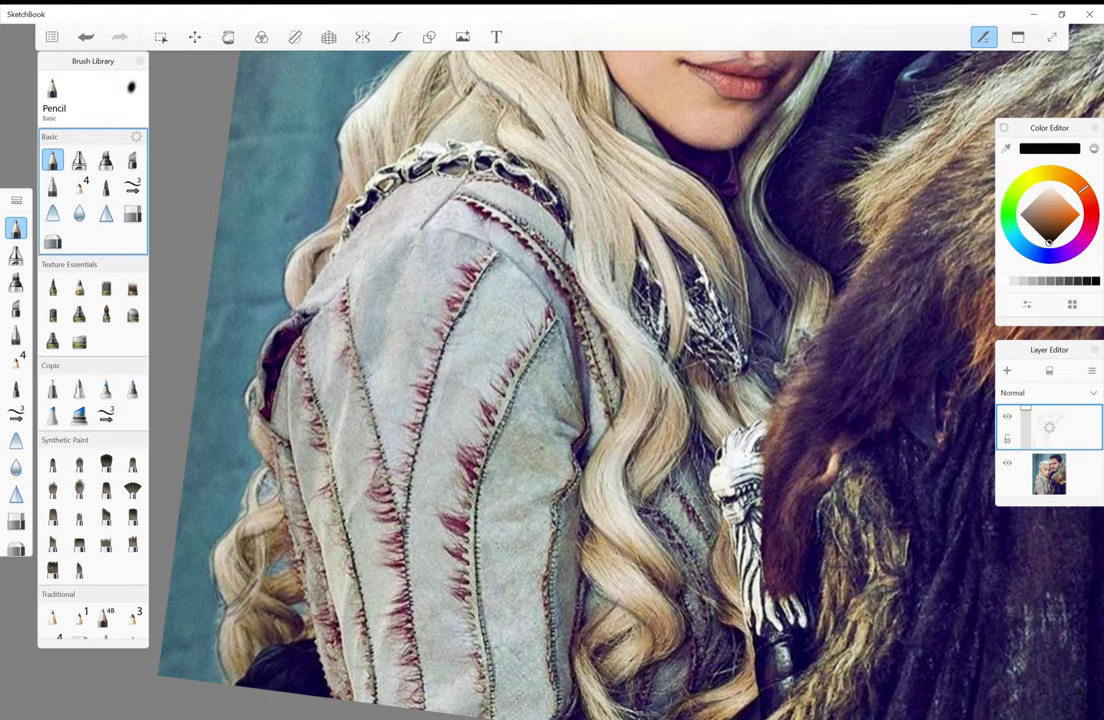
mouse_move(355, 400)
left_mouse_down()
mouse_move(353, 538)
mouse_move(366, 603)
left_mouse_up()
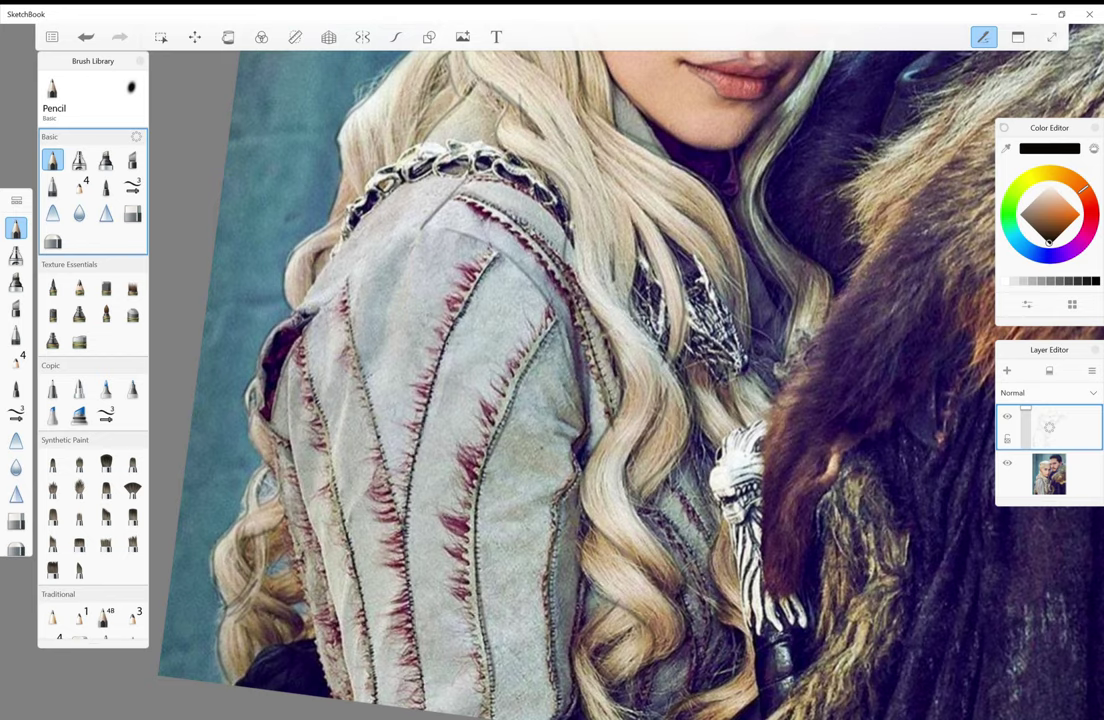
left_click_drag(296, 241, 350, 462)
left_click_drag(266, 280, 322, 604)
mouse_move(247, 312)
left_mouse_down()
mouse_move(254, 428)
mouse_move(303, 598)
left_mouse_up()
left_click_drag(328, 558, 343, 644)
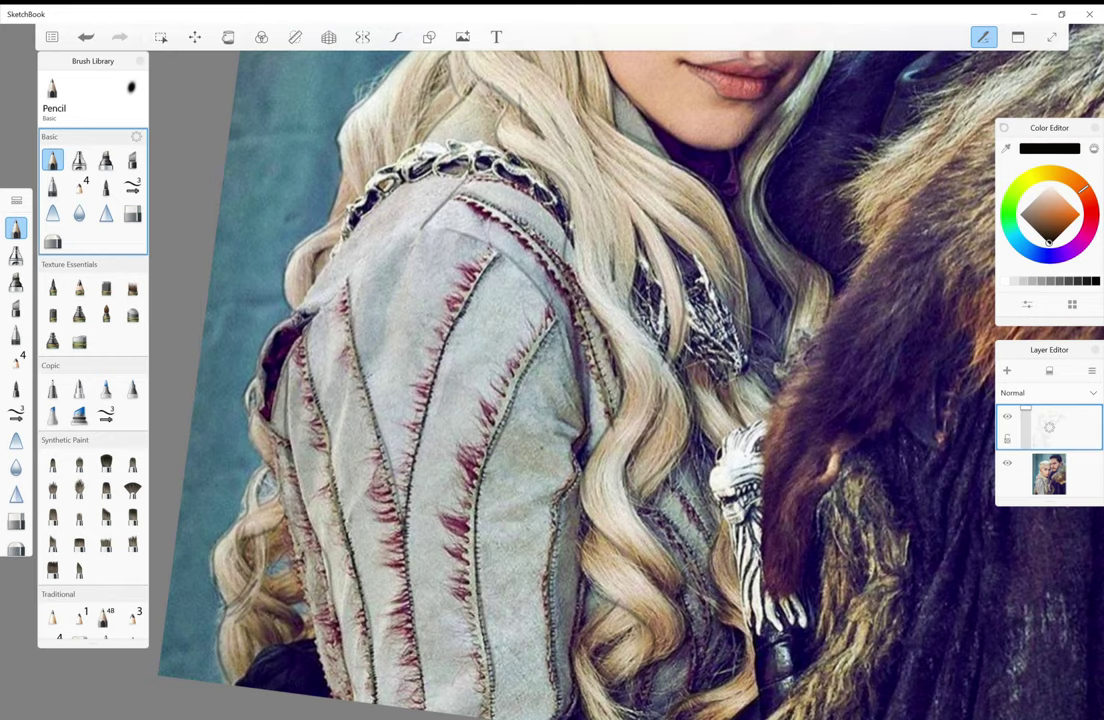
- Trace the part of the woman's silver chest ornament that shows through the narrow gap between her hair strands
left_click_drag(700, 400, 450, 360)
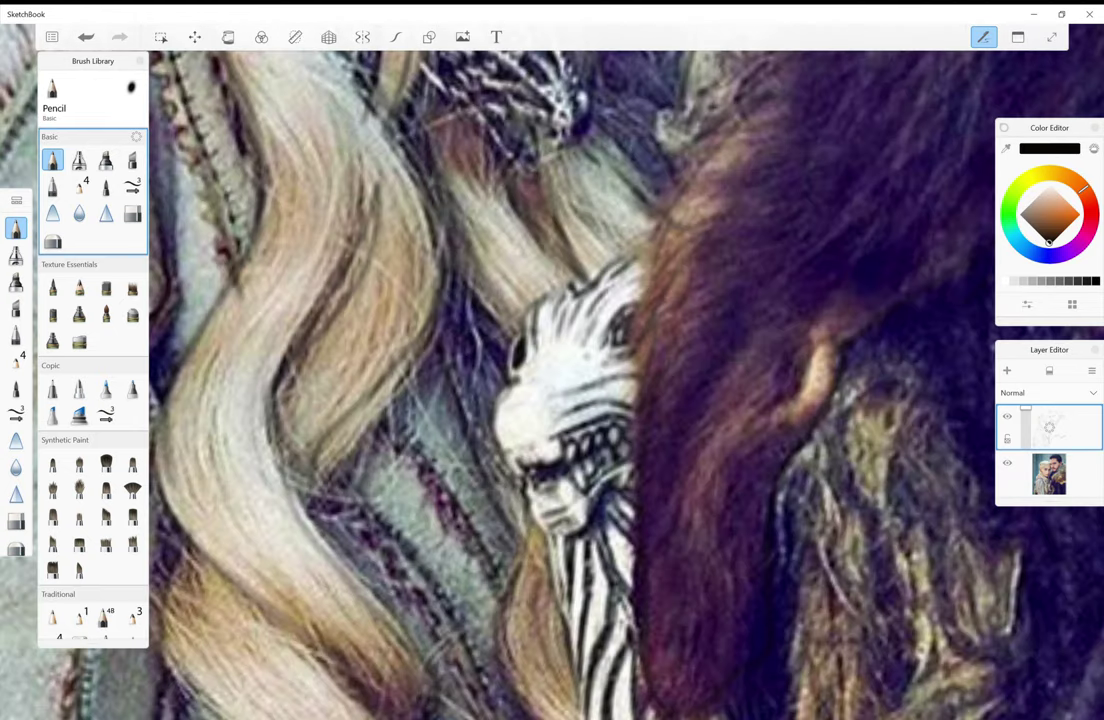
scroll(545, 285, "up", 5)
scroll(552, 385, "up", 3)
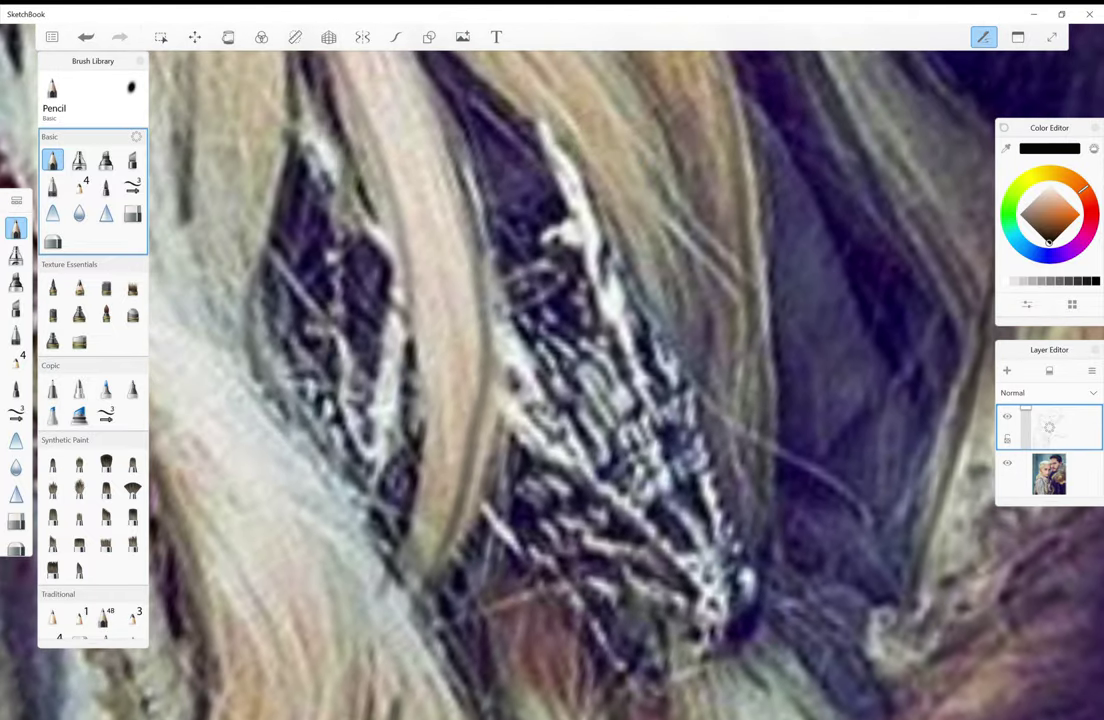
mouse_move(230, 215)
left_mouse_down()
mouse_move(285, 273)
mouse_move(318, 412)
left_mouse_up()
left_click_drag(312, 347, 325, 430)
mouse_move(318, 292)
left_mouse_down()
mouse_move(356, 290)
mouse_move(362, 390)
left_mouse_up()
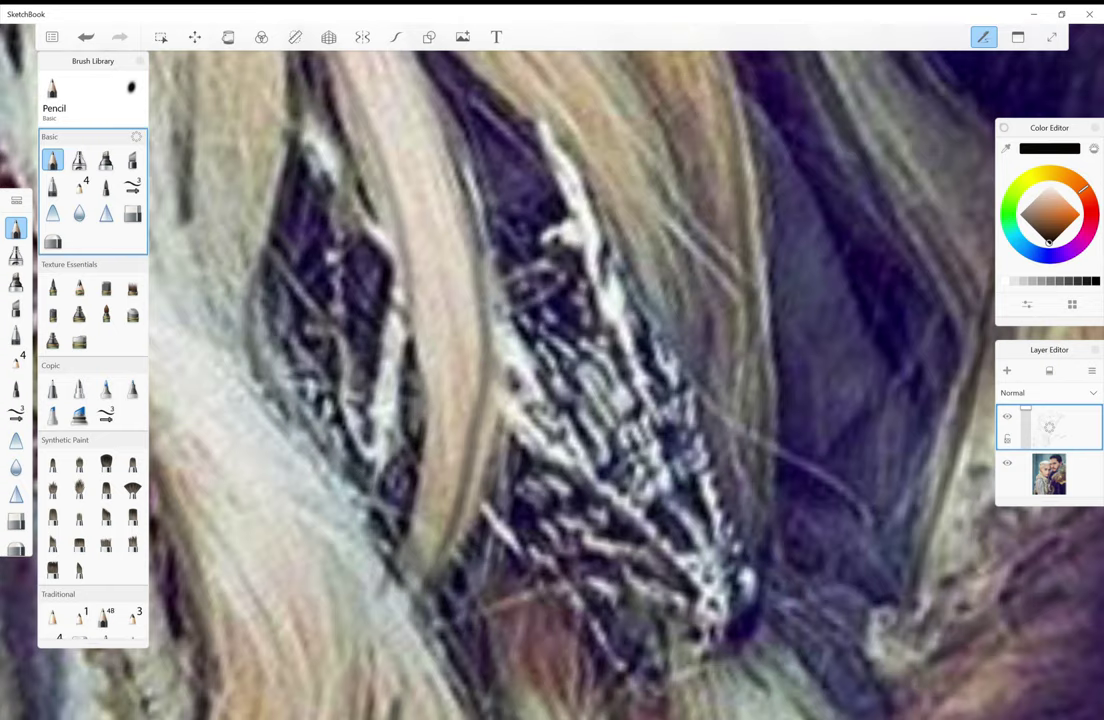
- Trace the pointed outline of the main silver ornament and the rough texture in its lower half
mouse_move(410, 150)
left_mouse_down()
mouse_move(465, 325)
mouse_move(500, 390)
mouse_move(600, 485)
left_mouse_up()
left_click_drag(558, 430, 605, 458)
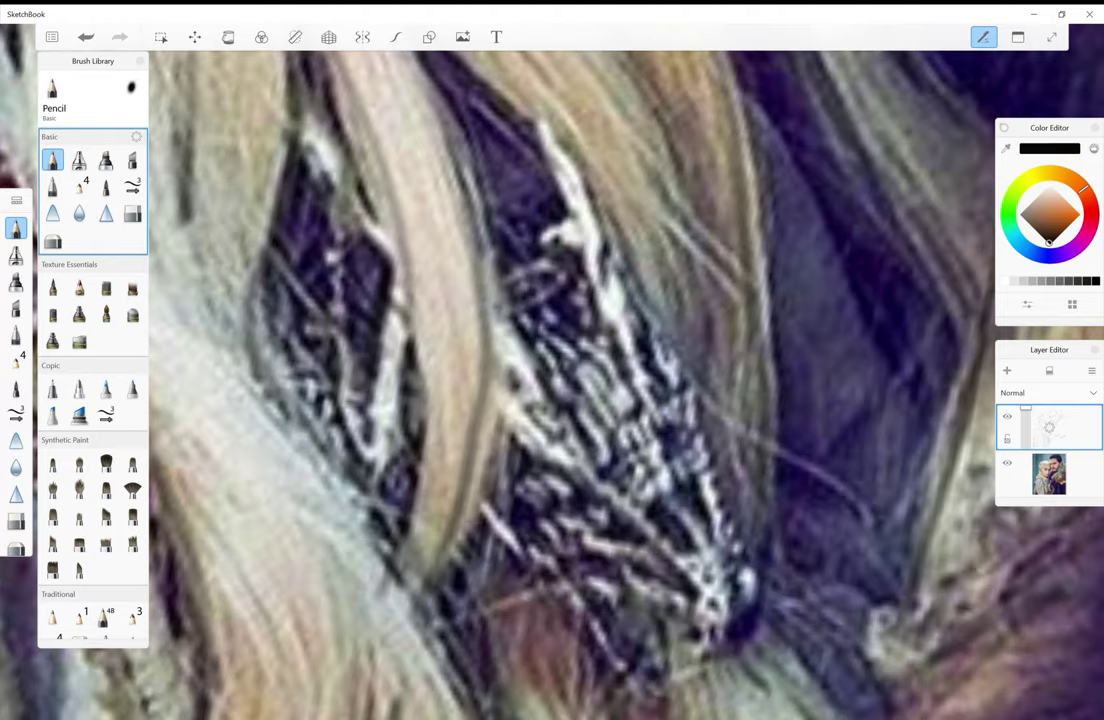
left_click_drag(608, 410, 610, 470)
mouse_move(575, 385)
left_mouse_down()
mouse_move(567, 347)
mouse_move(485, 200)
mouse_move(480, 138)
mouse_move(512, 176)
mouse_move(565, 352)
left_mouse_up()
mouse_move(540, 238)
left_mouse_down()
mouse_move(652, 522)
mouse_move(585, 597)
mouse_move(535, 573)
mouse_move(480, 500)
mouse_move(425, 455)
mouse_move(425, 430)
left_mouse_up()
mouse_move(452, 480)
left_mouse_down()
mouse_move(436, 445)
mouse_move(465, 392)
mouse_move(572, 472)
mouse_move(508, 434)
mouse_move(522, 454)
left_mouse_up()
mouse_move(577, 475)
left_mouse_down()
mouse_move(578, 485)
mouse_move(513, 466)
mouse_move(470, 442)
mouse_move(572, 495)
mouse_move(535, 486)
mouse_move(596, 541)
left_mouse_up()
left_click_drag(536, 496, 496, 508)
left_click_drag(516, 508, 531, 524)
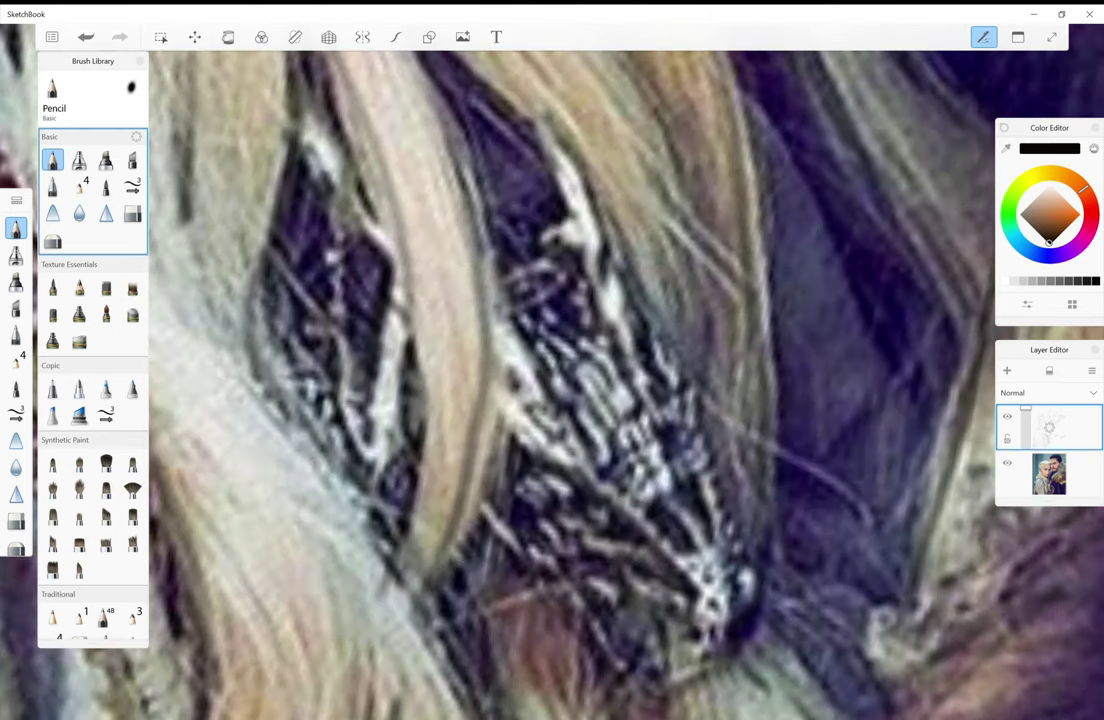
- Trace the small loops and ridges inside the upper half of the main silver ornament
mouse_move(559, 355)
left_mouse_down()
mouse_move(535, 392)
mouse_move(560, 404)
mouse_move(555, 428)
mouse_move(545, 422)
mouse_move(570, 442)
mouse_move(545, 384)
mouse_move(534, 386)
mouse_move(461, 299)
left_mouse_up()
left_click_drag(505, 350, 520, 398)
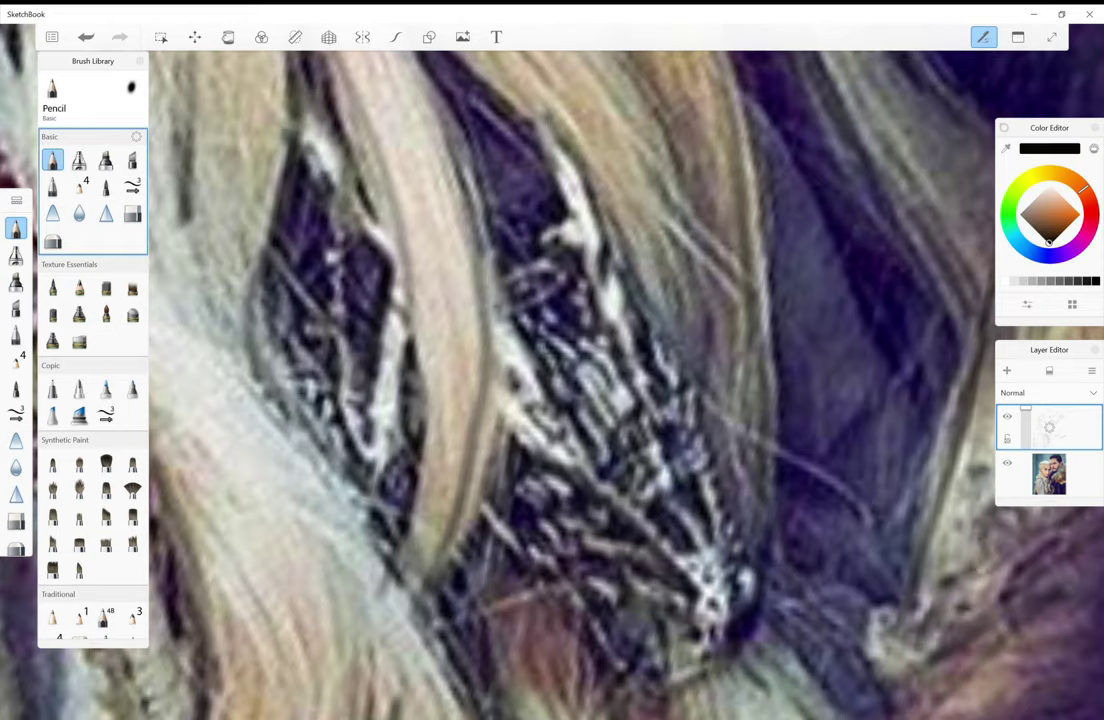
mouse_move(501, 300)
left_mouse_down()
mouse_move(488, 315)
mouse_move(448, 268)
left_mouse_up()
mouse_move(475, 262)
left_mouse_down()
mouse_move(465, 254)
mouse_move(467, 263)
left_mouse_up()
mouse_move(510, 274)
left_mouse_down()
mouse_move(493, 246)
mouse_move(502, 276)
left_mouse_up()
left_click_drag(510, 276, 498, 241)
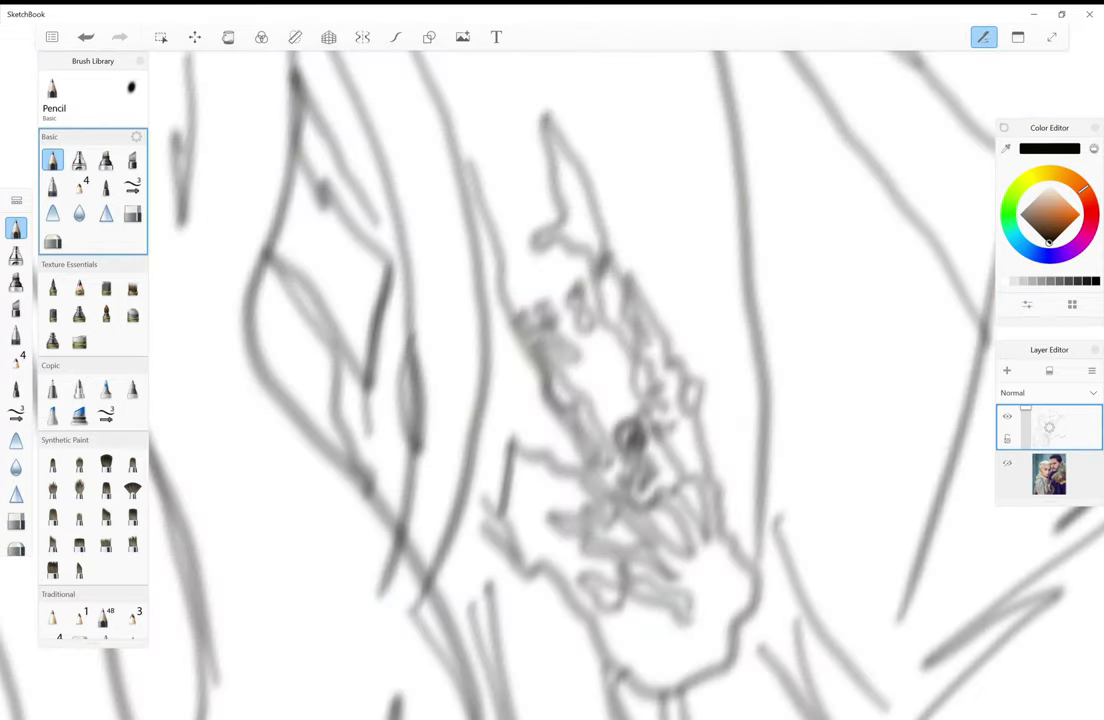
- Alternate between showing and hiding the photo layer to compare the traced ornament and hair with the reference
scroll(570, 380, "down", 3)
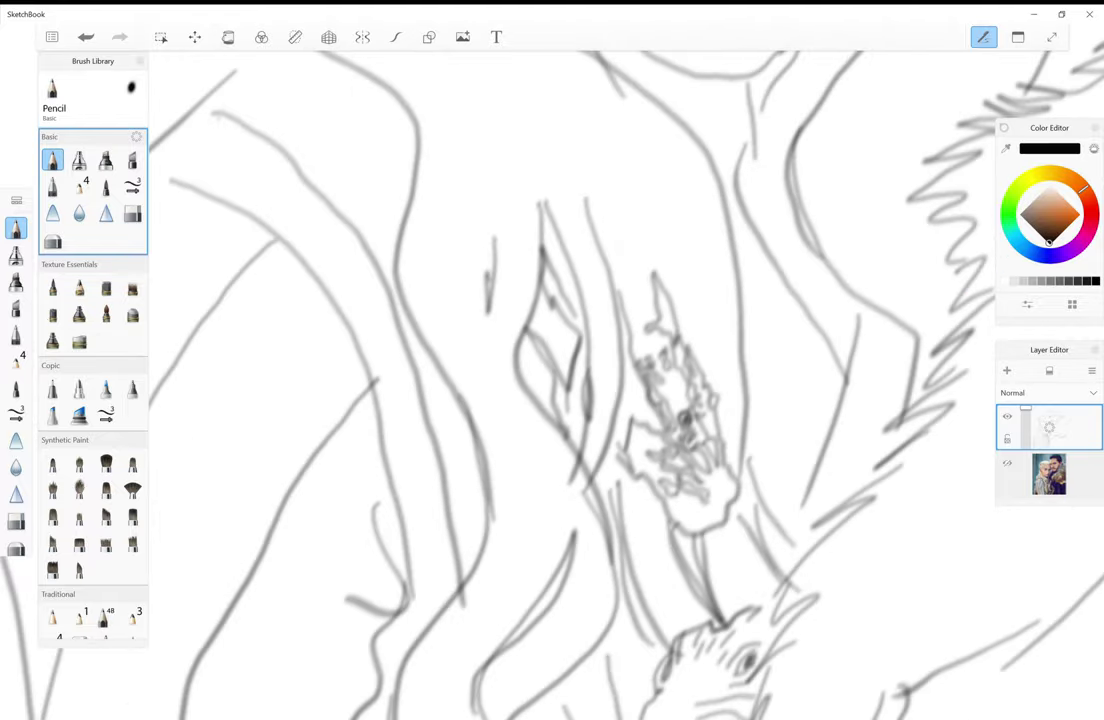
scroll(570, 380, "up", 5)
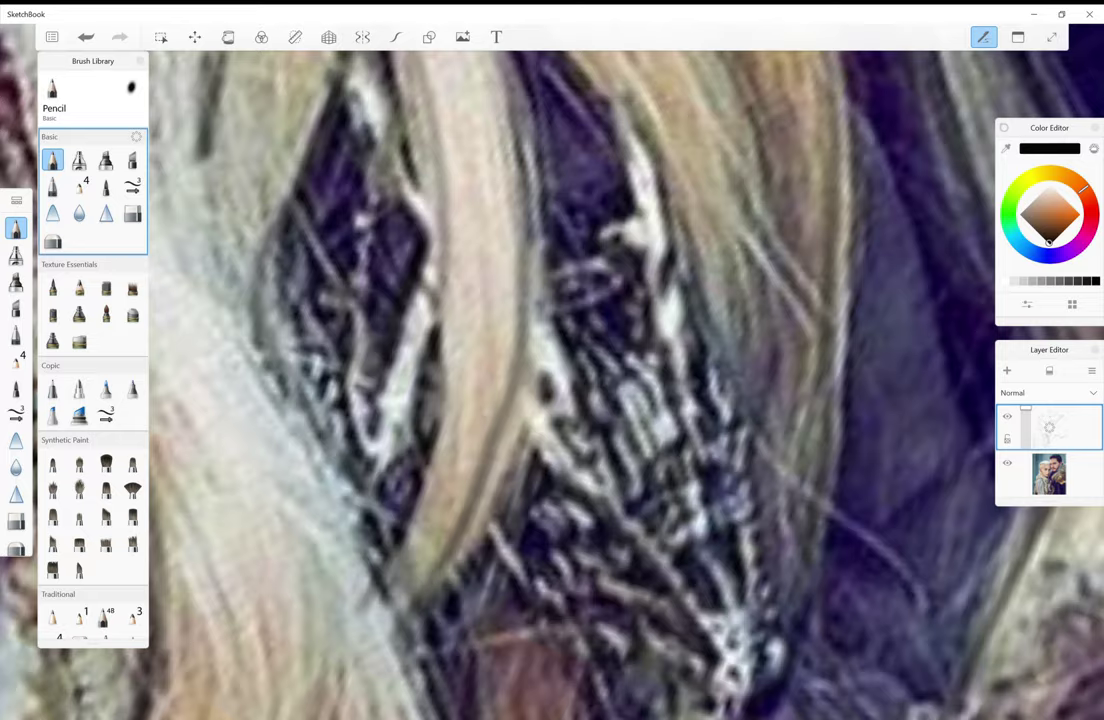
scroll(570, 385, "down", 3)
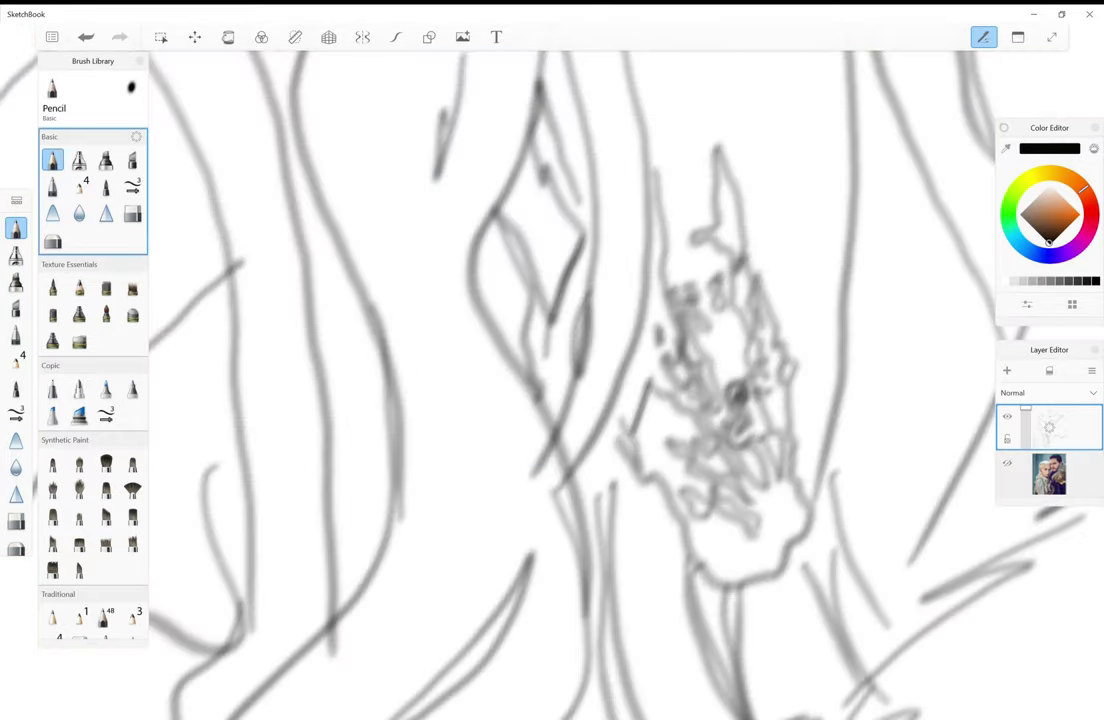
left_click(1049, 473)
left_click(1007, 462)
left_click(1007, 462)
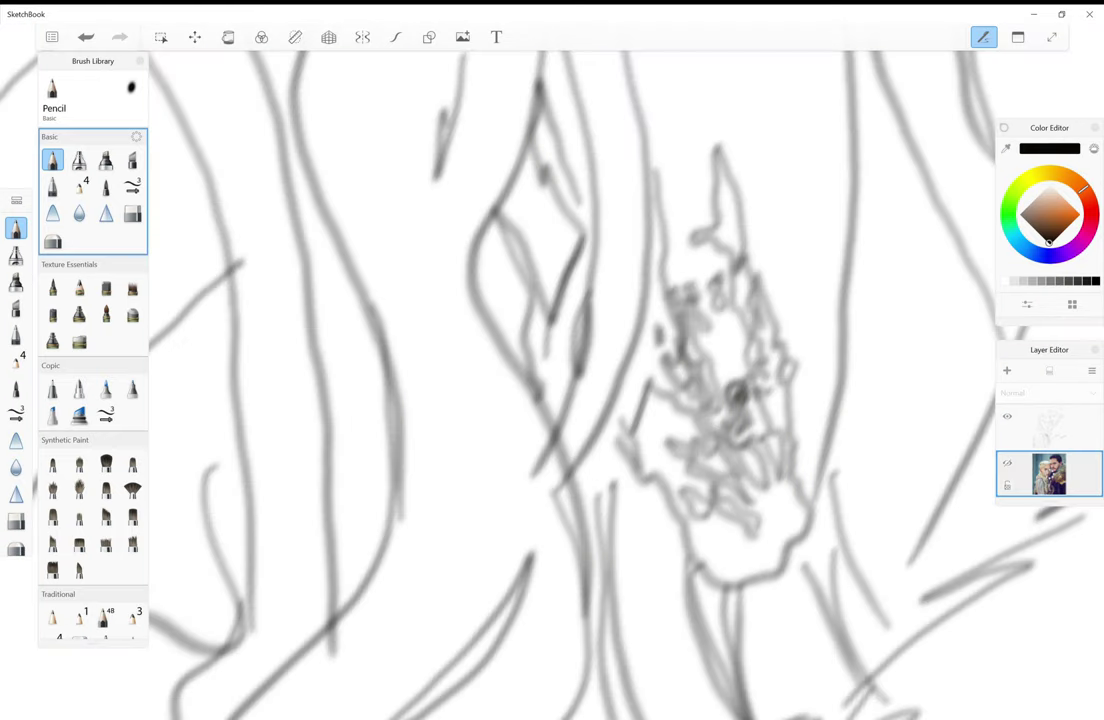
left_click(1007, 462)
left_click(1007, 462)
left_click(1007, 462)
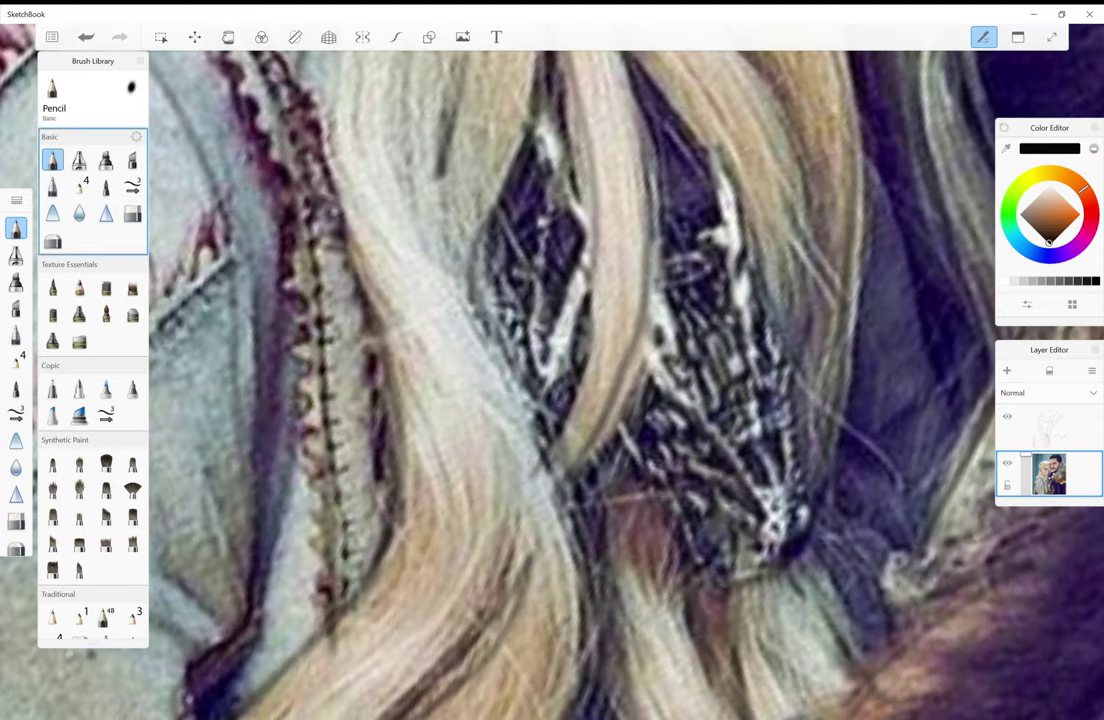
left_click(1007, 462)
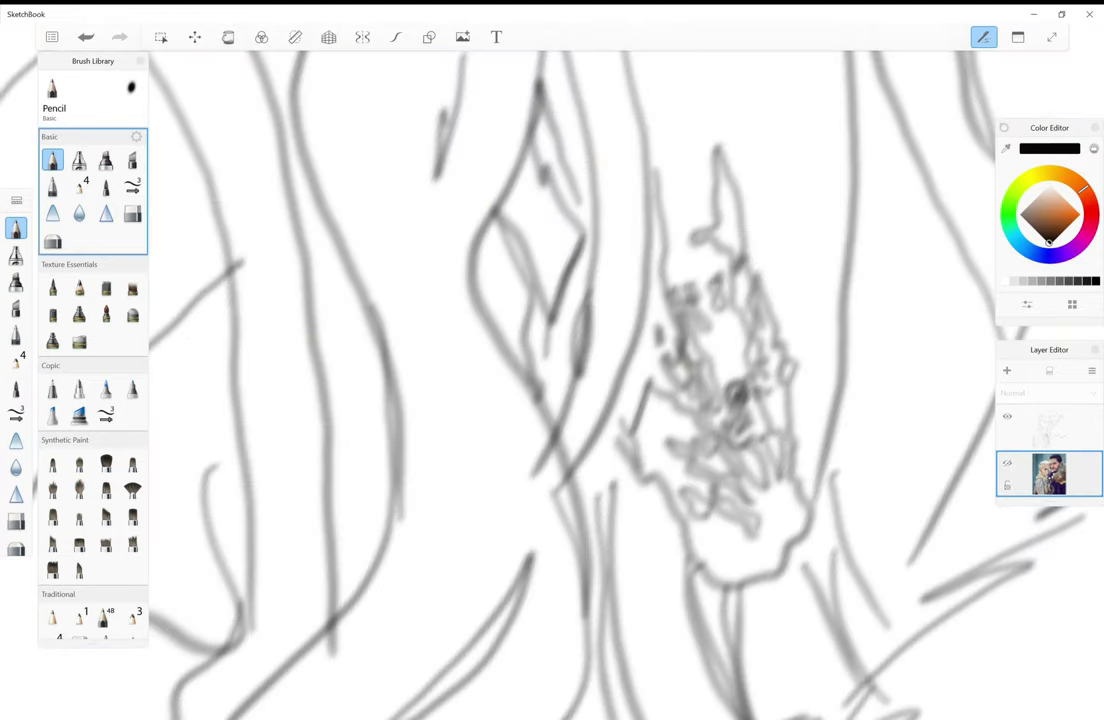
left_click(1007, 462)
left_click(1007, 462)
left_click(1007, 462)
left_click(1007, 462)
left_click(1007, 462)
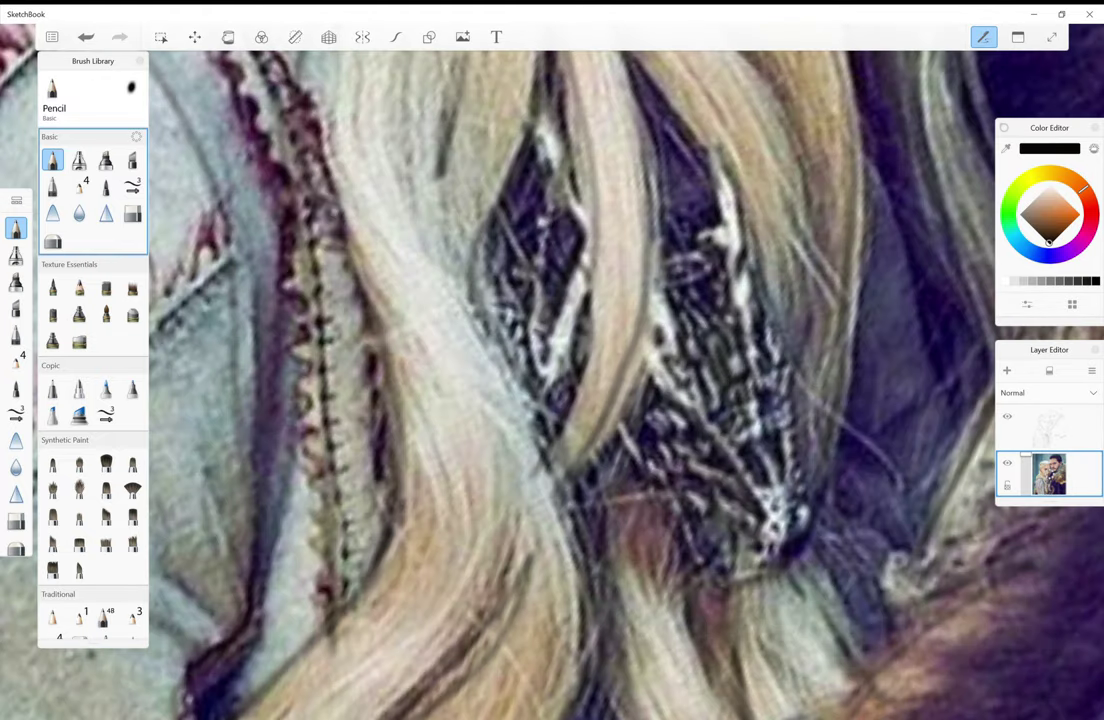
left_click(1007, 462)
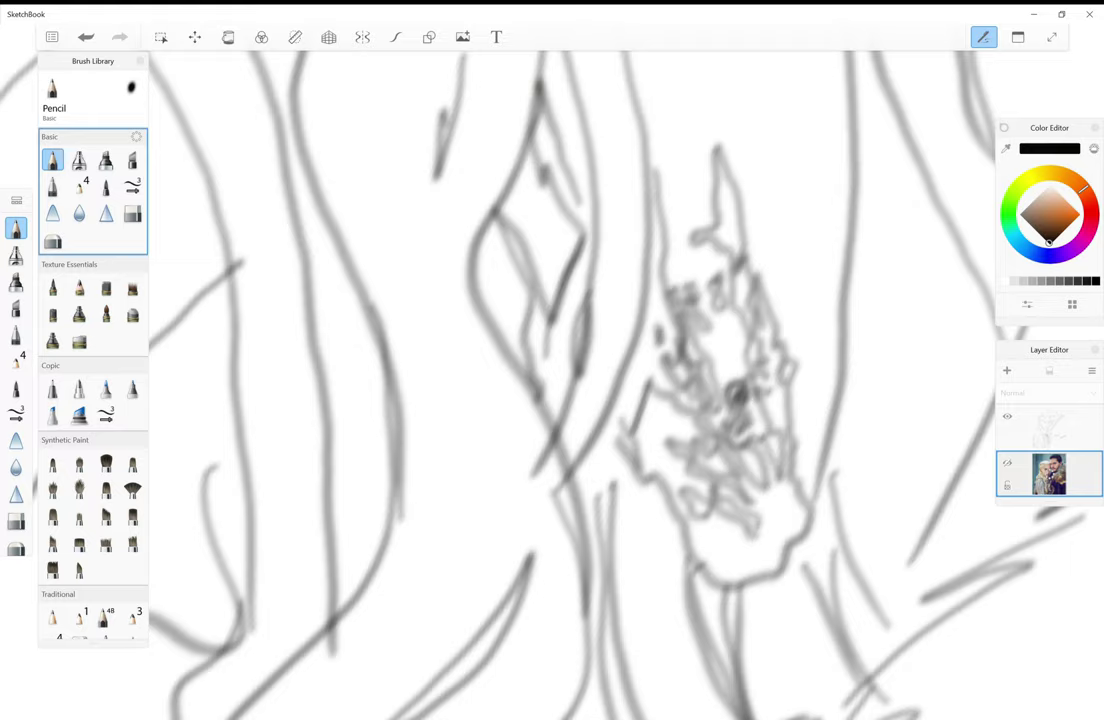
- Make the sketch layer active again and undo the stray scribble made beside the ornament
left_click(1049, 428)
left_click_drag(906, 362, 898, 405)
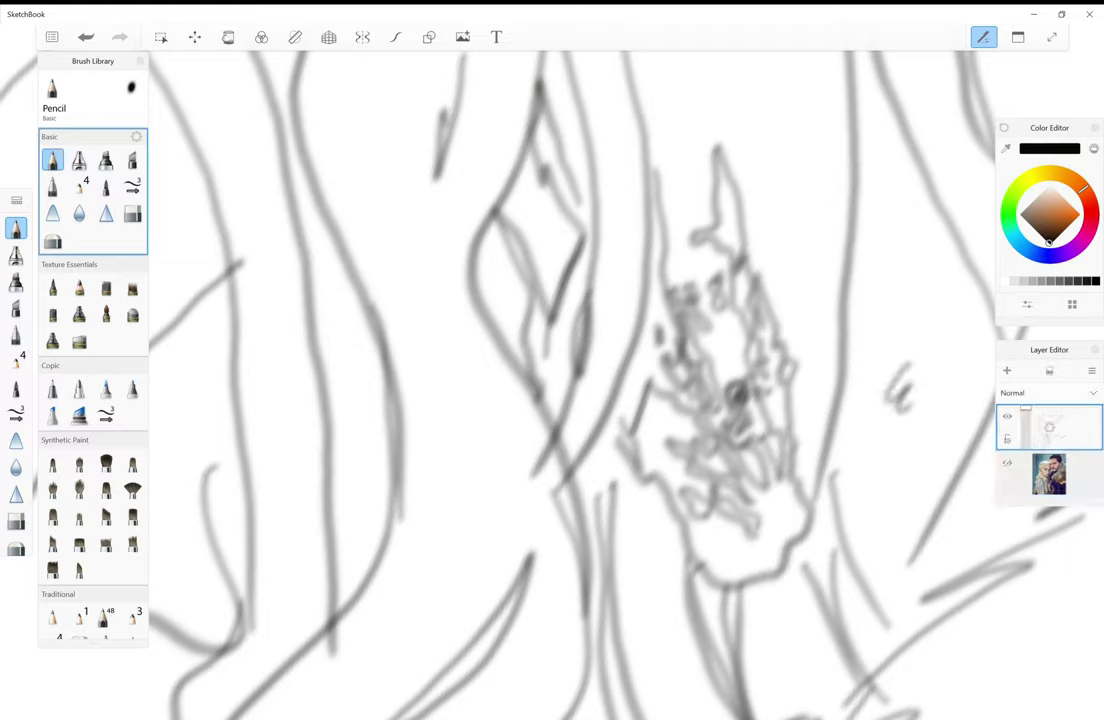
key("ctrl+z")
key("ctrl+z")
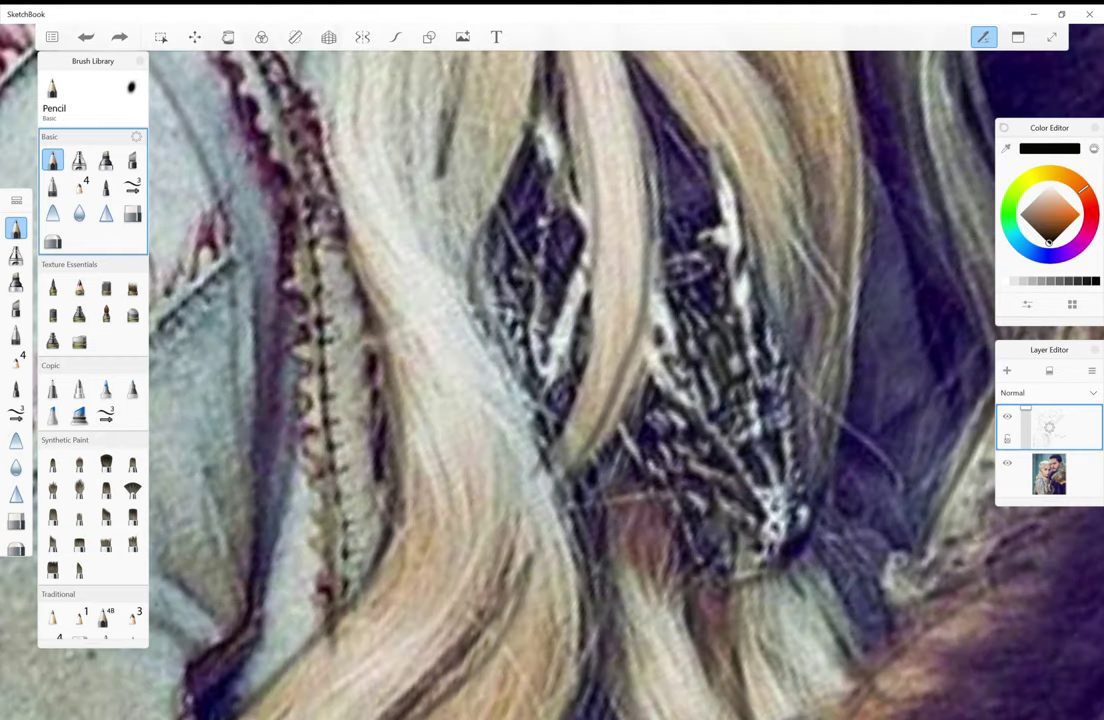
- Fill the middle of the silver ornament with fine texture lines and check them with the photo hidden
mouse_move(640, 306)
left_mouse_down()
mouse_move(624, 322)
mouse_move(612, 292)
mouse_move(628, 278)
left_mouse_up()
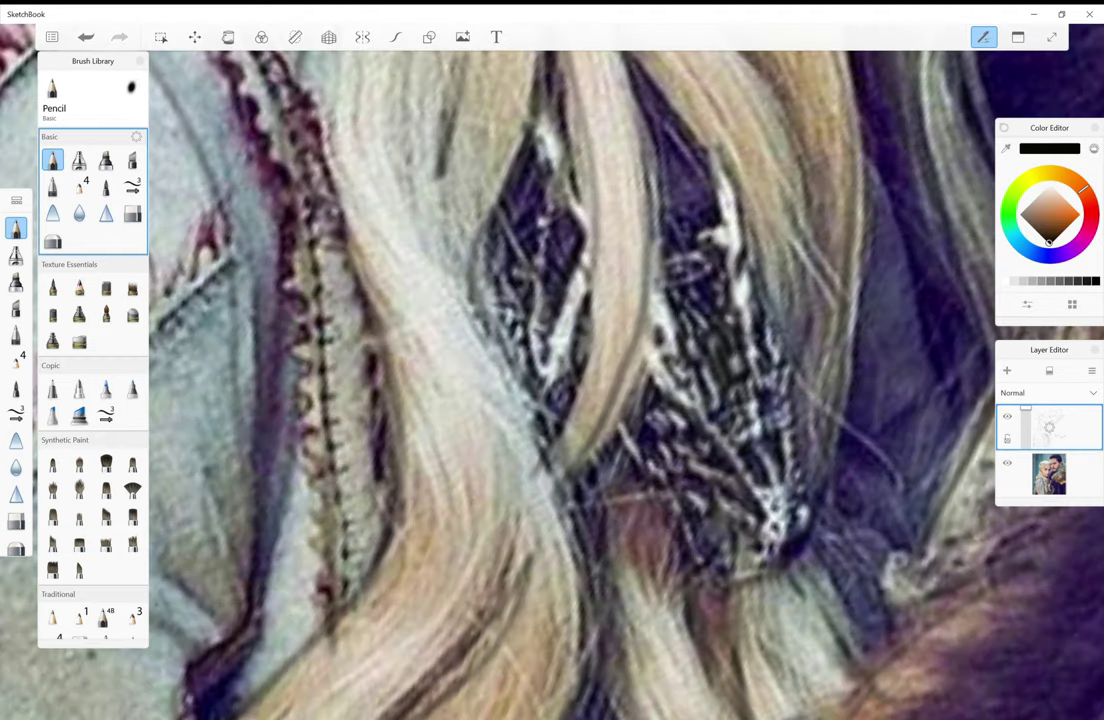
left_click(1007, 462)
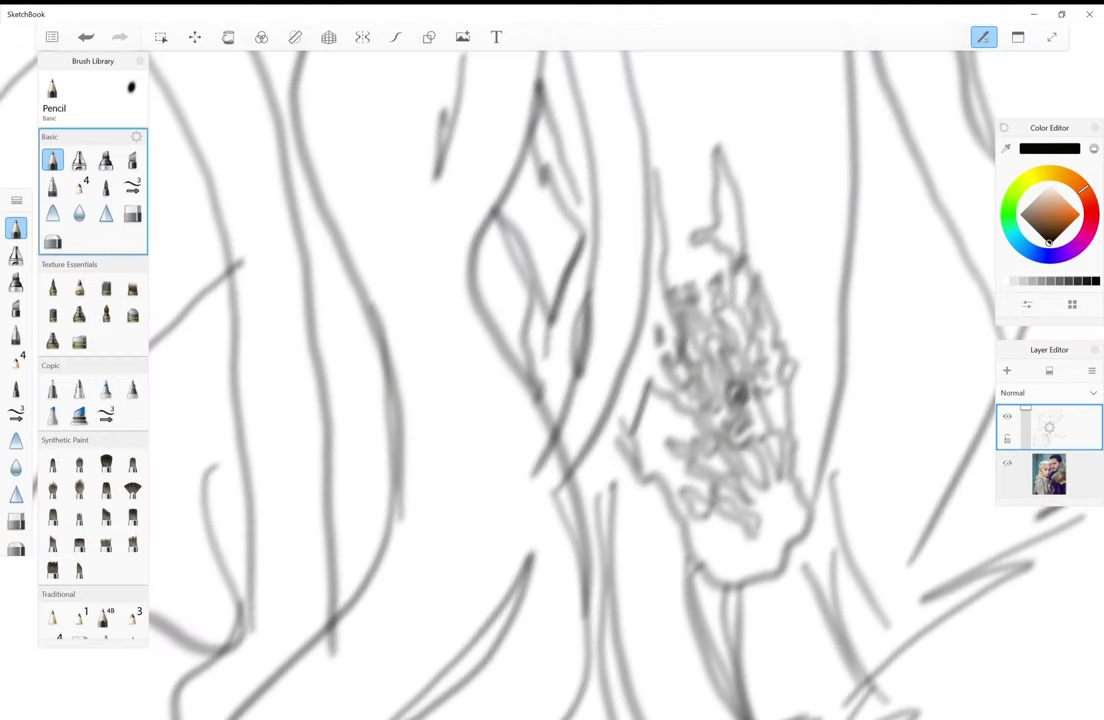
left_click(1007, 462)
left_click(1007, 462)
- Erase the overshooting hair line end and the cluttered texture lines inside the ornament's upper half with the Hard Eraser
key("e")
left_click_drag(460, 412, 468, 398)
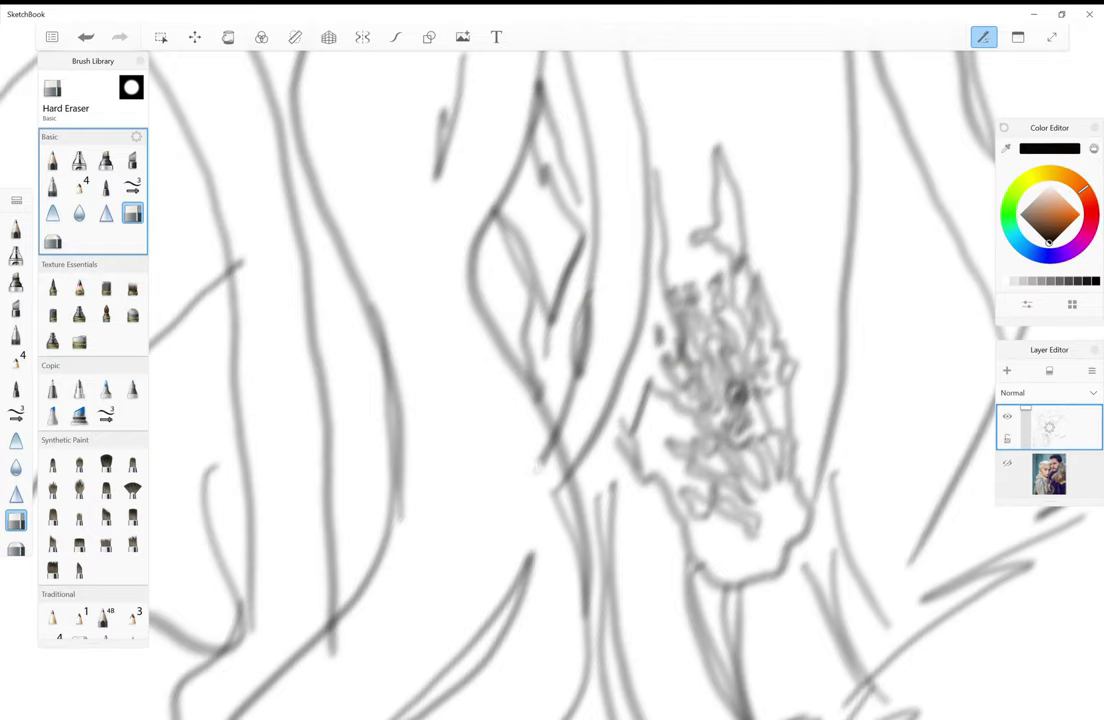
mouse_move(596, 243)
left_mouse_down()
mouse_move(588, 254)
mouse_move(598, 266)
left_mouse_up()
mouse_move(690, 285)
left_mouse_down()
mouse_move(715, 350)
mouse_move(700, 300)
mouse_move(710, 370)
mouse_move(708, 285)
mouse_move(724, 345)
mouse_move(720, 295)
mouse_move(748, 400)
mouse_move(726, 418)
mouse_move(732, 430)
left_mouse_up()
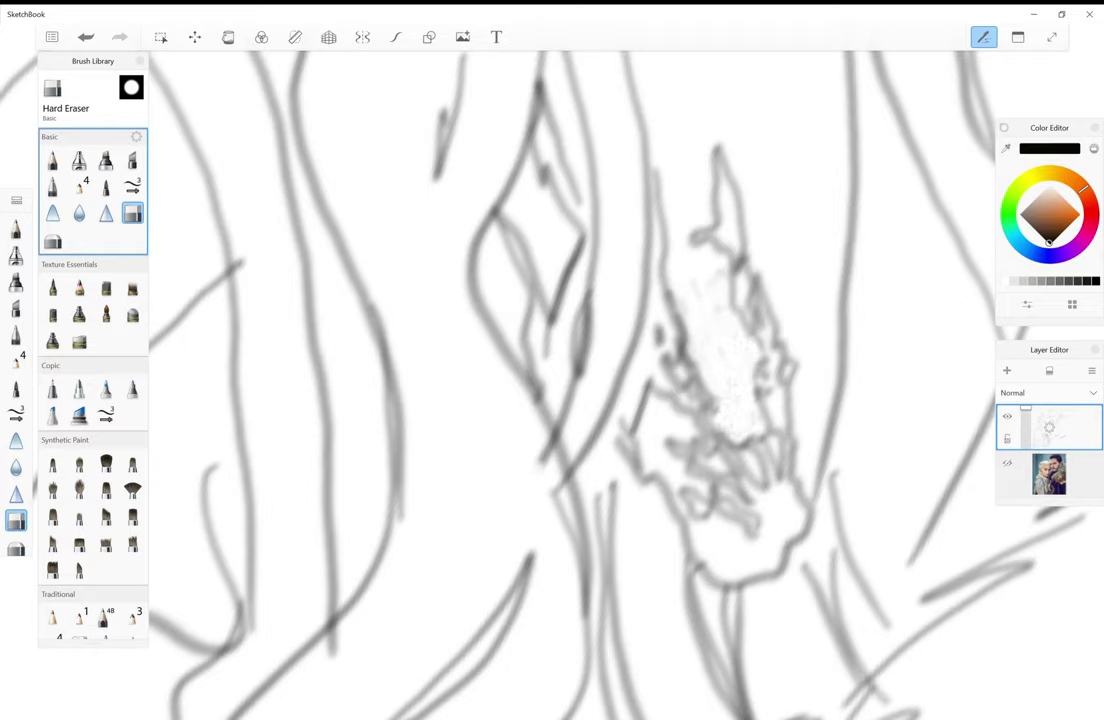
left_click_drag(702, 298, 718, 412)
mouse_move(680, 348)
left_mouse_down()
mouse_move(694, 380)
mouse_move(679, 353)
left_mouse_up()
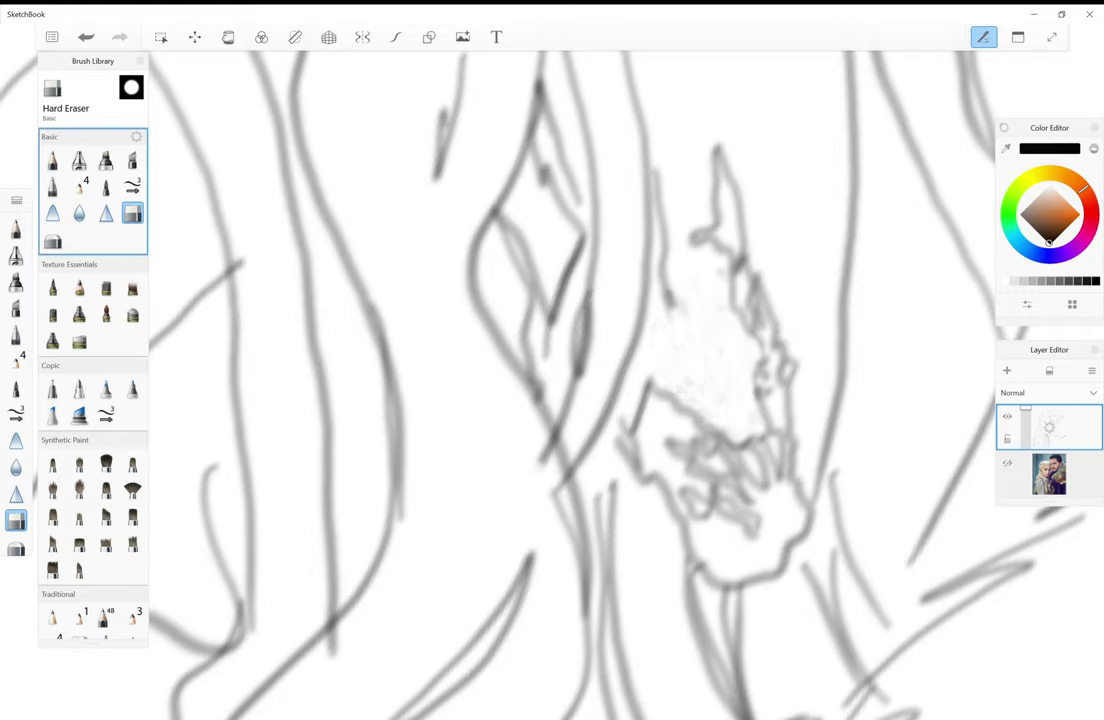
left_click_drag(666, 309, 670, 317)
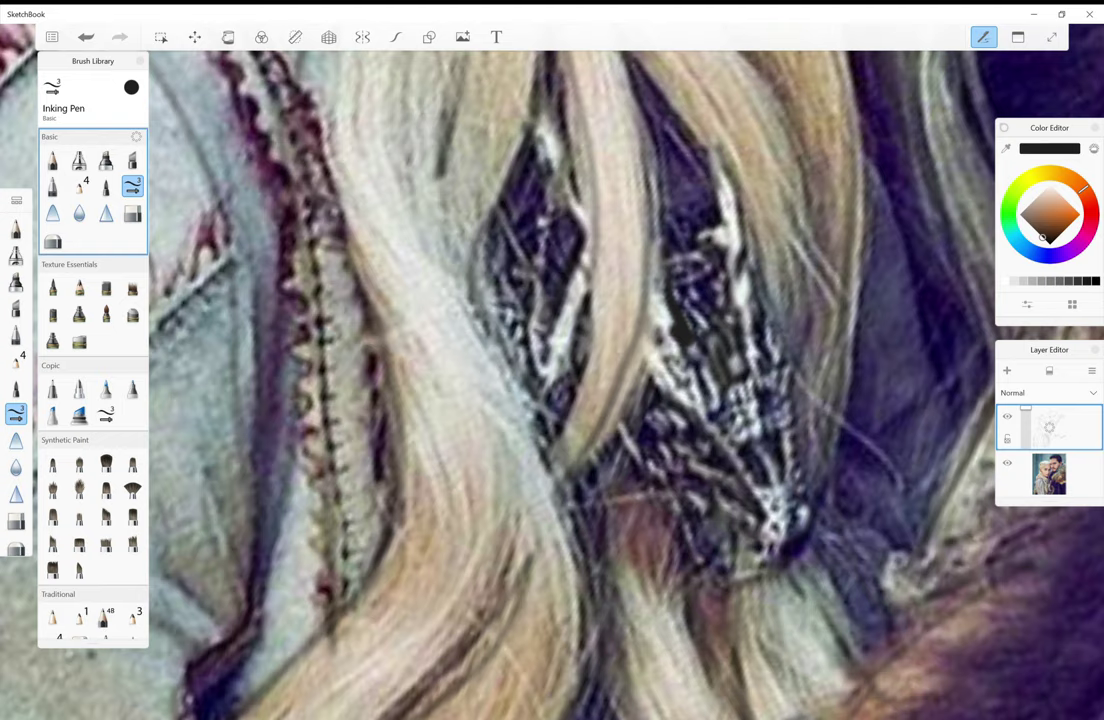
- Redraw the ornament's inner ridges with the Pencil over the photo and compare them with the reference
left_click(52, 160)
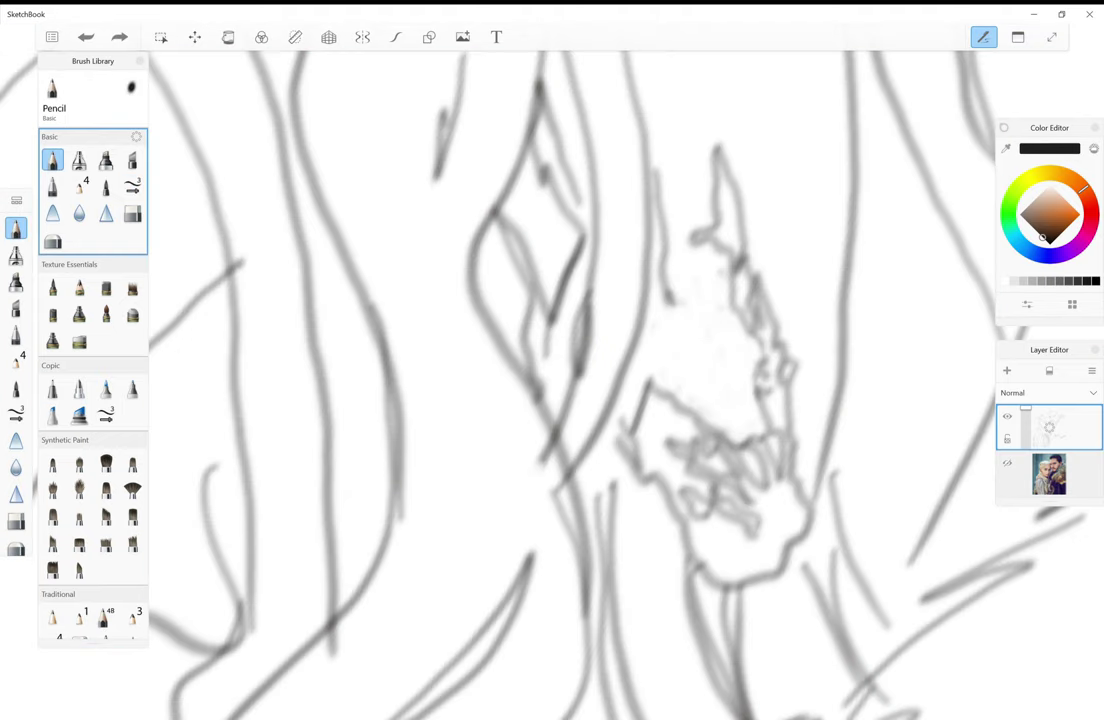
left_click_drag(428, 380, 438, 408)
key("ctrl+z")
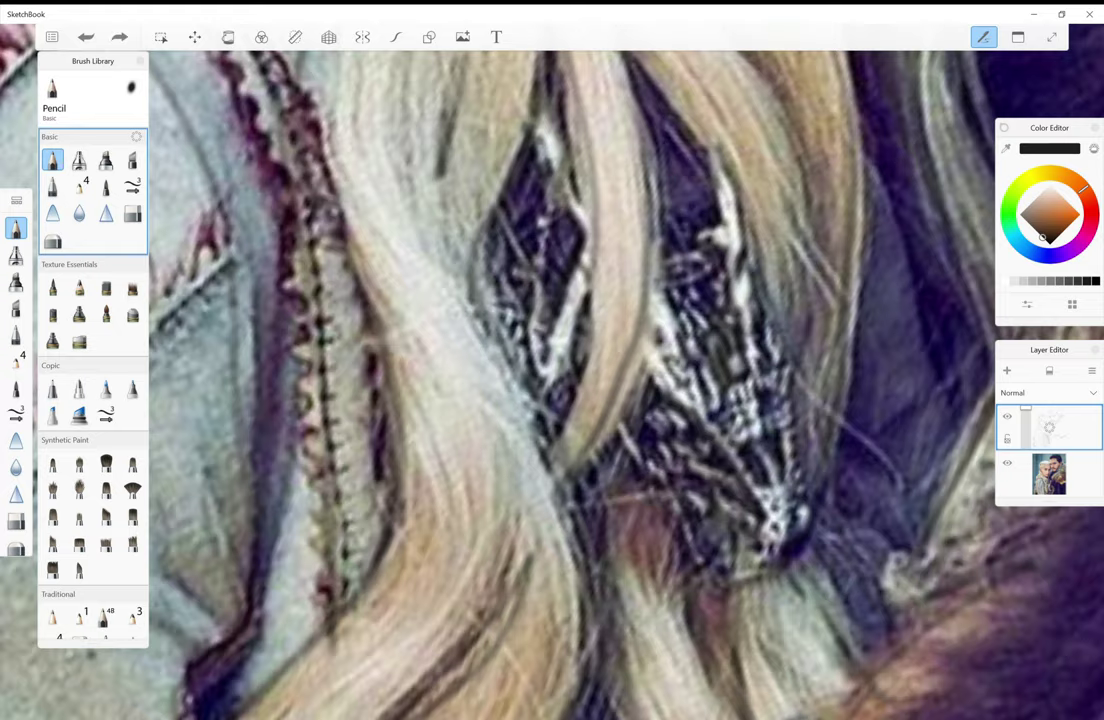
mouse_move(570, 230)
left_mouse_down()
mouse_move(585, 338)
mouse_move(612, 366)
left_mouse_up()
left_click_drag(563, 313, 606, 362)
left_click(1007, 462)
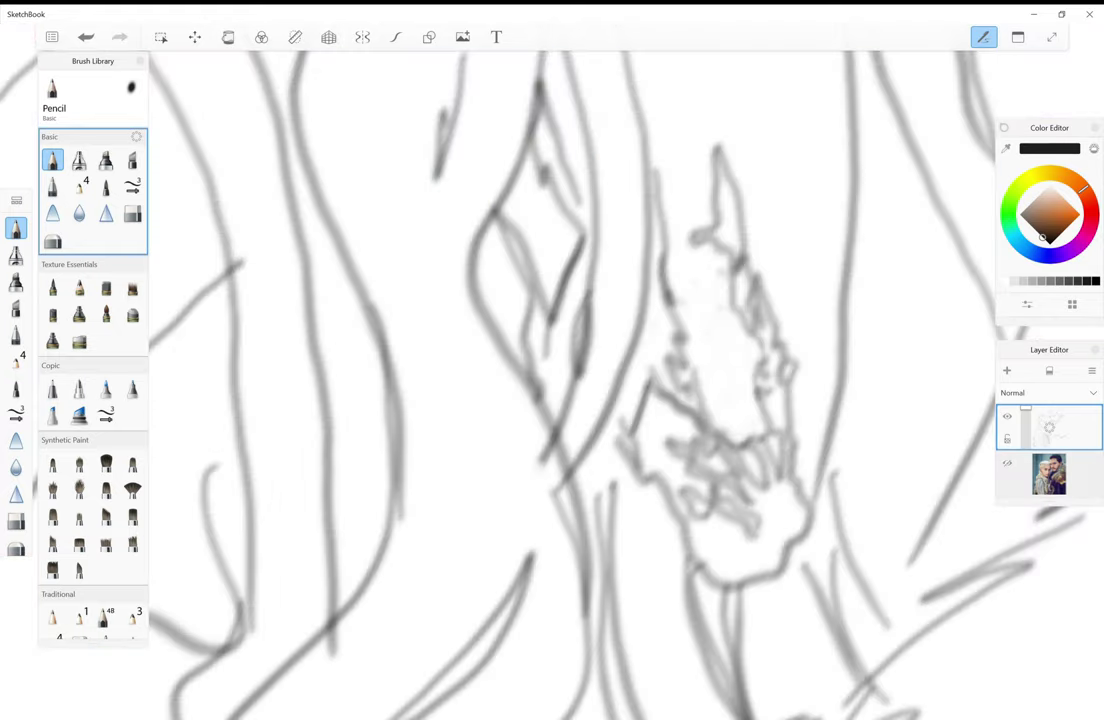
left_click(1007, 462)
left_click(1007, 462)
left_click(1007, 462)
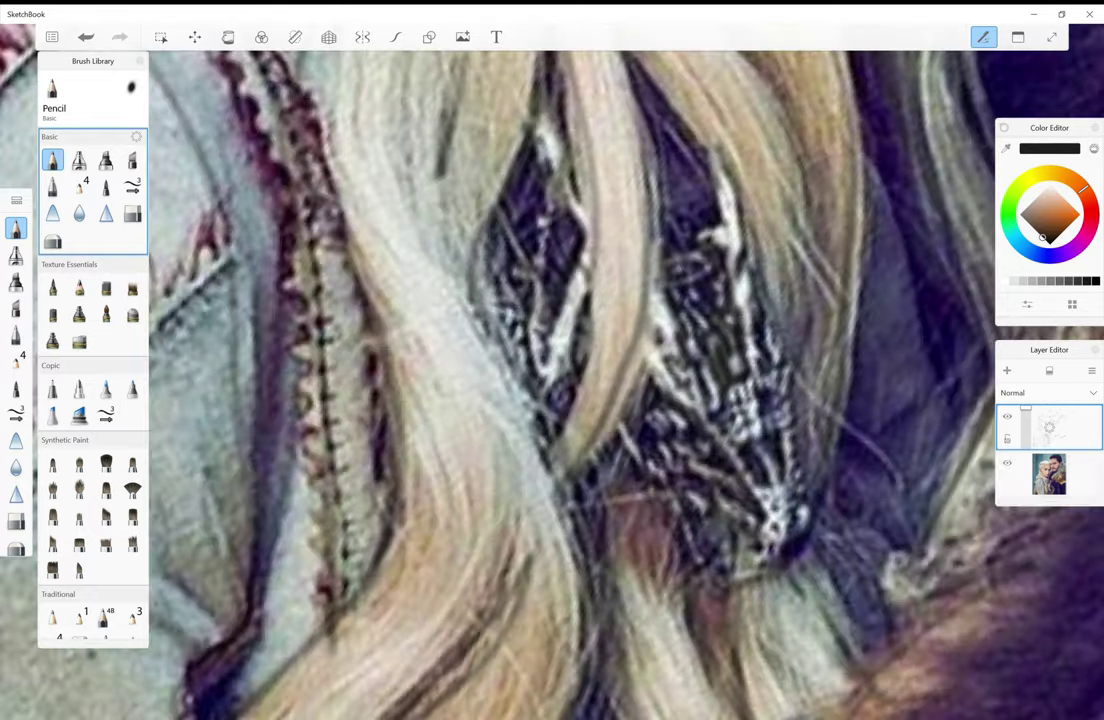
- Return to the sketch layer and erase the redrawn texture in the ornament's top and centre, keeping the side ridges
left_click(1049, 474)
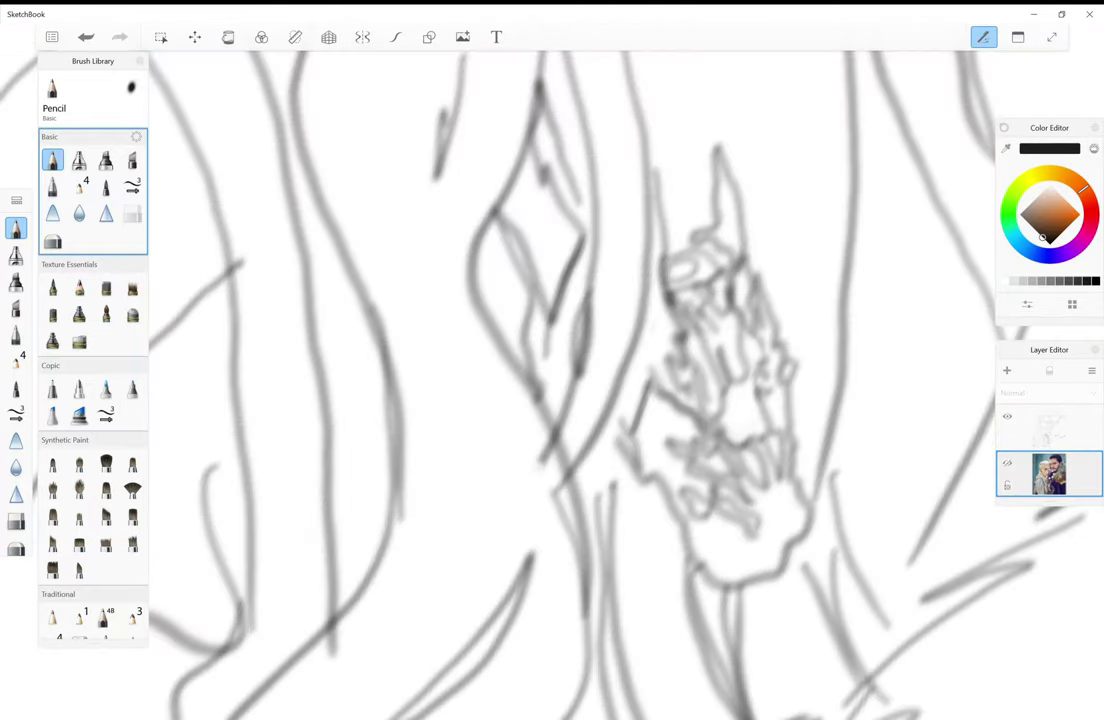
left_click(594, 402)
left_click(1049, 428)
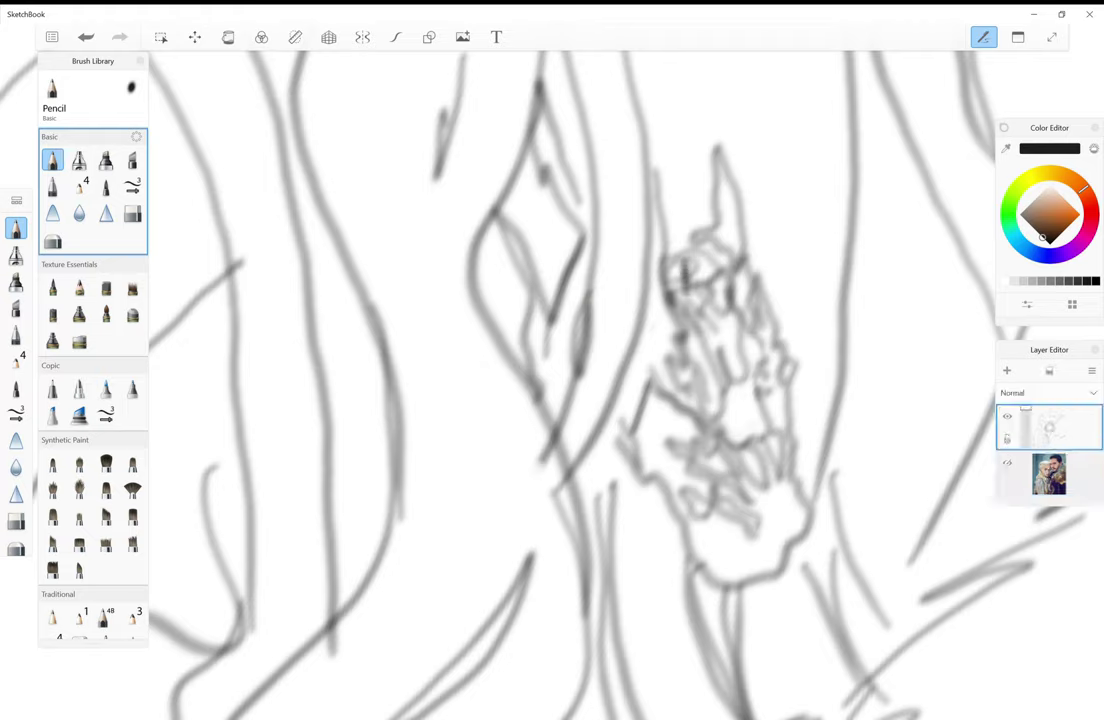
key("e")
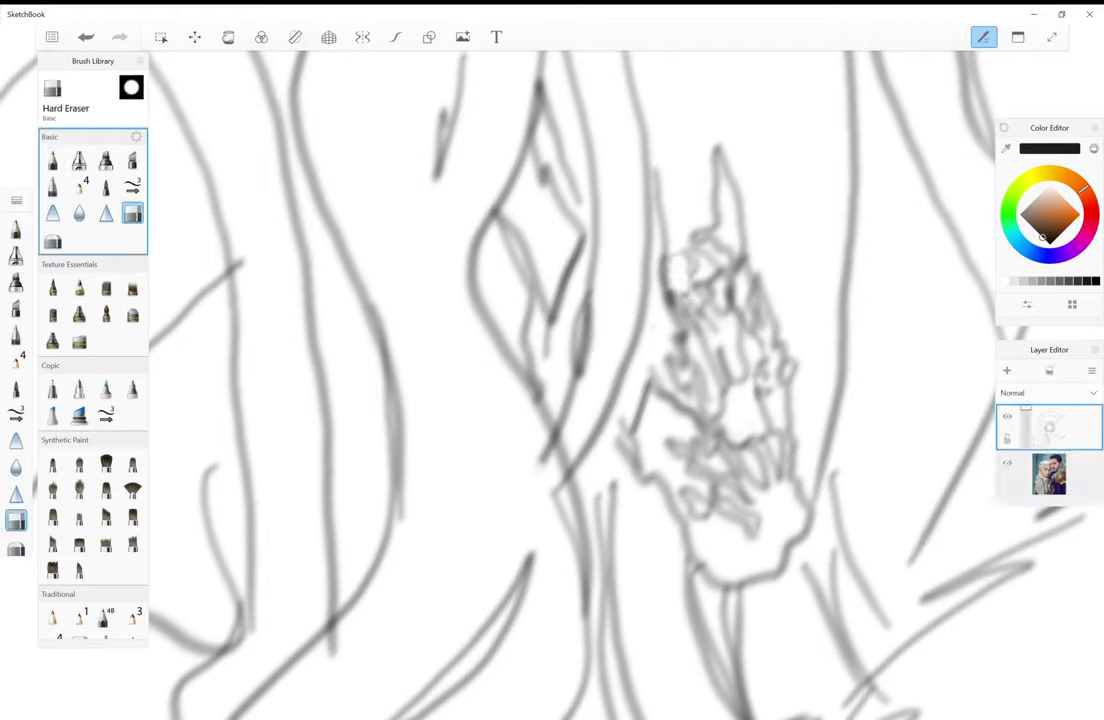
mouse_move(705, 245)
left_mouse_down()
mouse_move(735, 272)
mouse_move(720, 288)
mouse_move(712, 276)
mouse_move(735, 265)
mouse_move(745, 310)
mouse_move(730, 315)
mouse_move(734, 385)
left_mouse_up()
left_click_drag(692, 308, 700, 325)
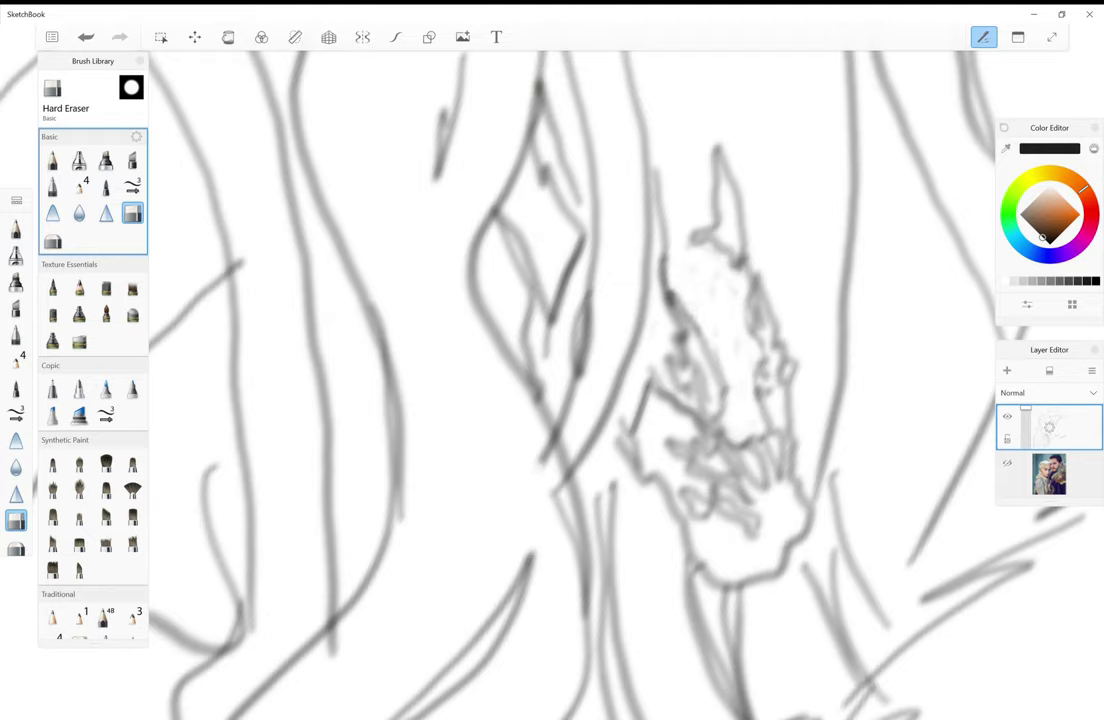
left_click_drag(645, 264, 645, 288)
- Draw short detail lines in the silver ornament's lower tip with the Pencil over the photo and compare them with the reference
left_click(52, 160)
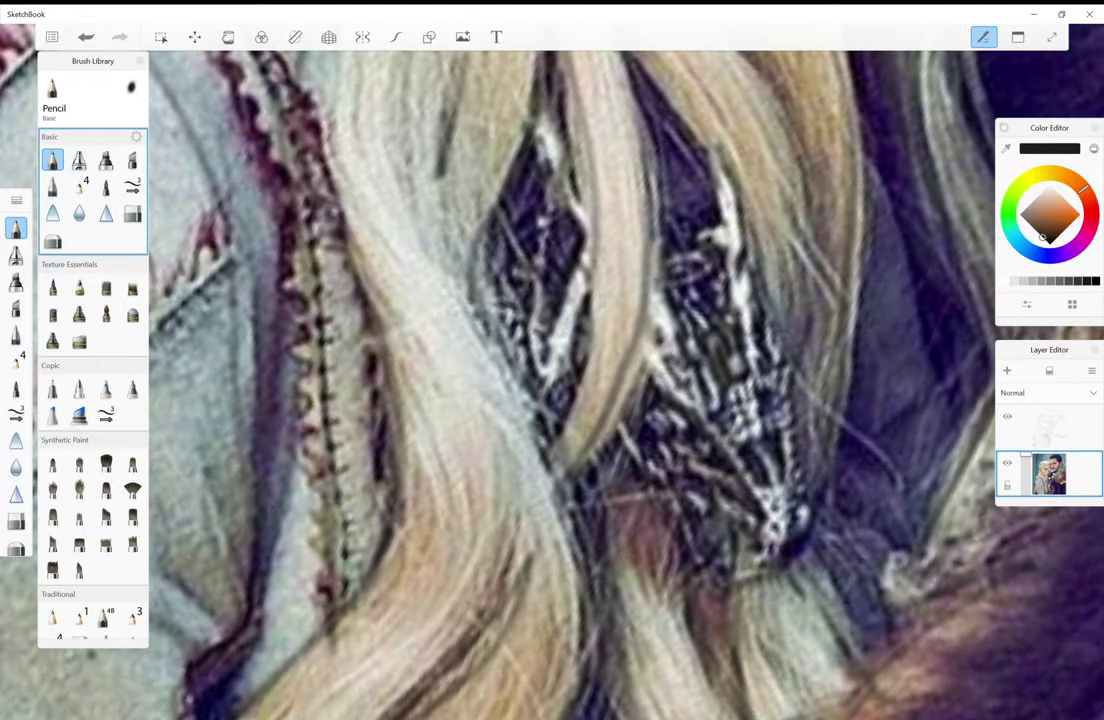
left_click_drag(632, 214, 652, 333)
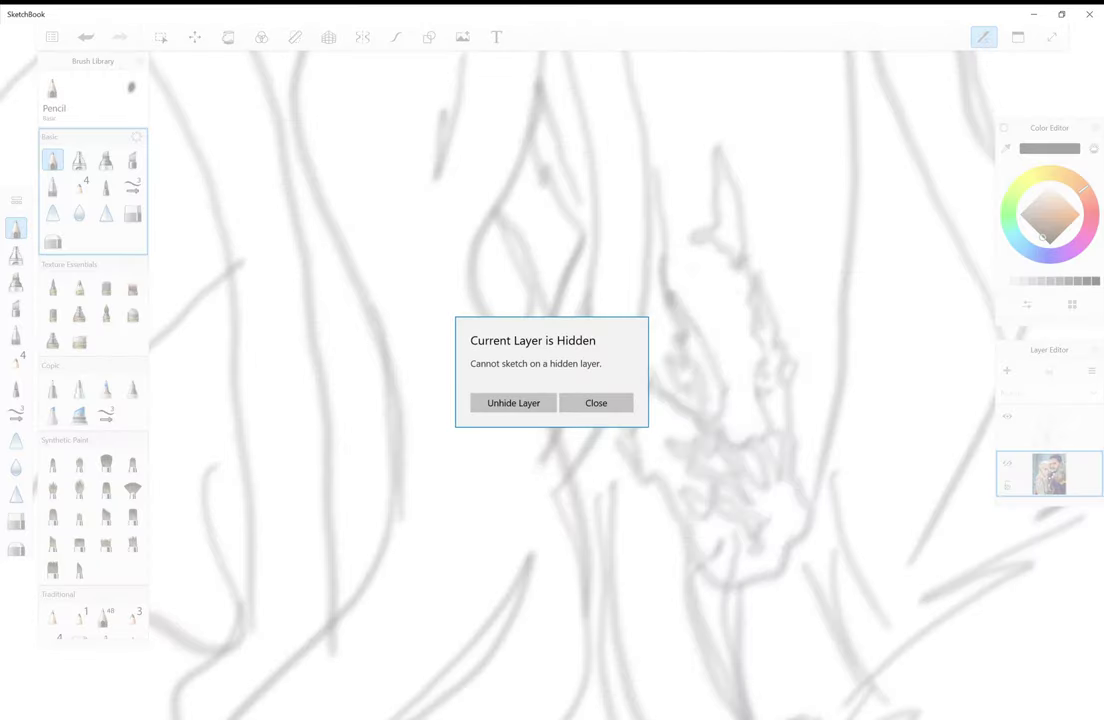
key("Return")
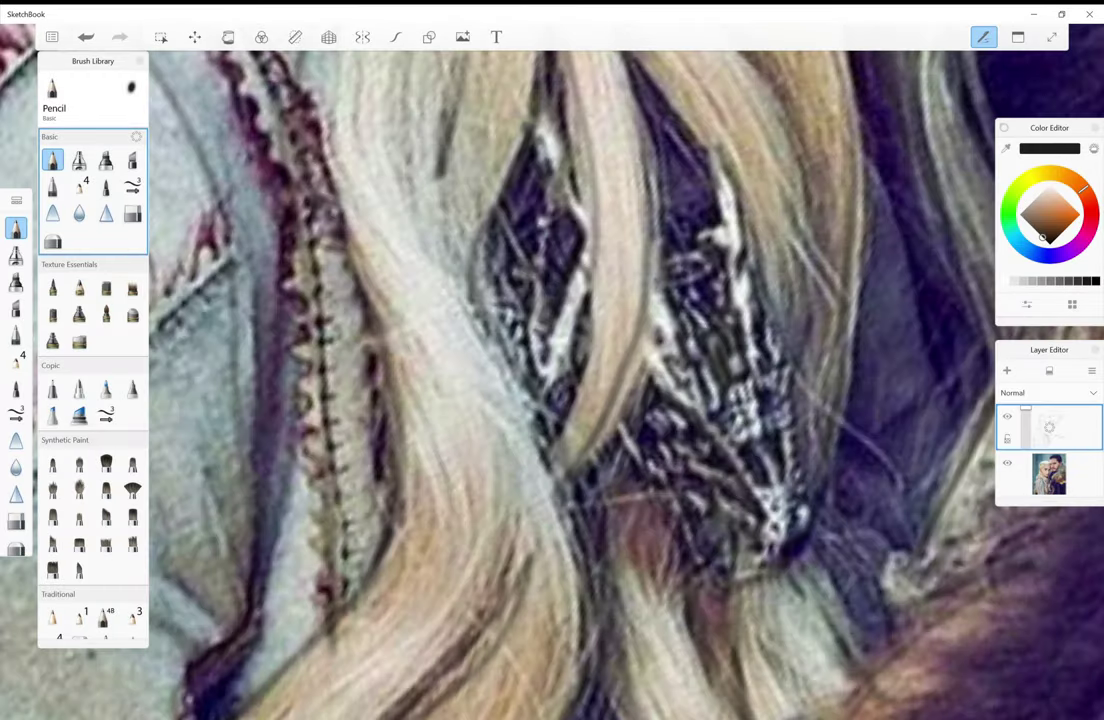
left_click_drag(632, 211, 652, 332)
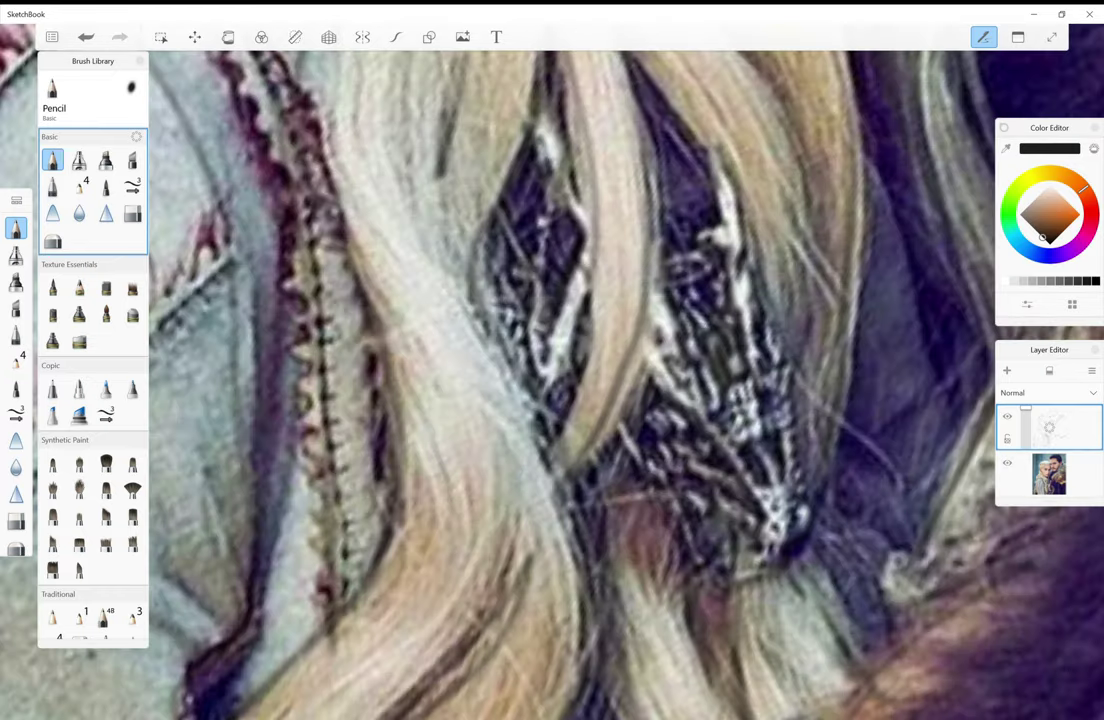
left_click(1049, 474)
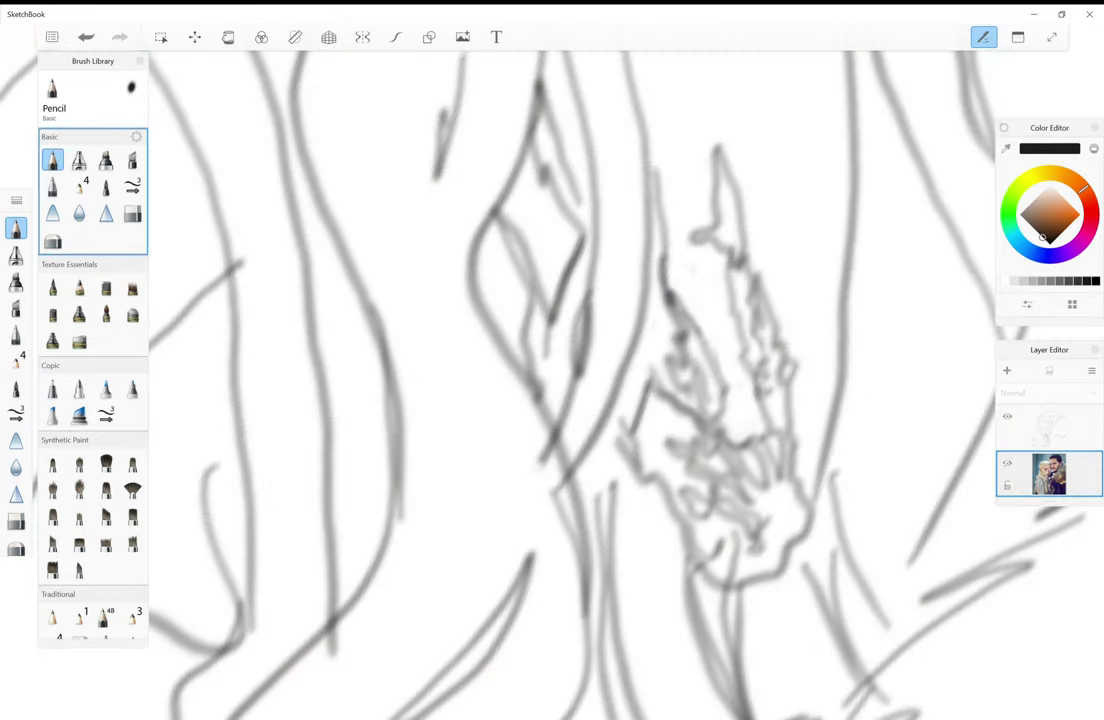
- Return to the sketch layer and erase the cluttered texture along the ornament's right ridge and across its centre with the Hard Eraser
left_click(132, 213)
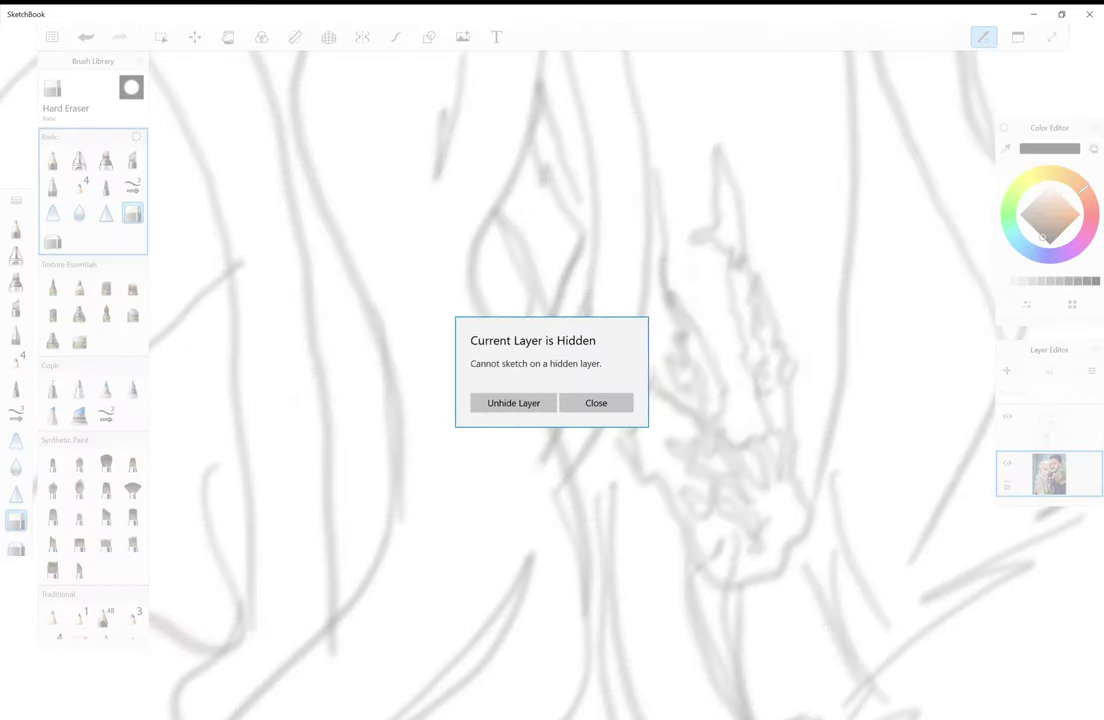
left_click(594, 399)
left_click(1049, 428)
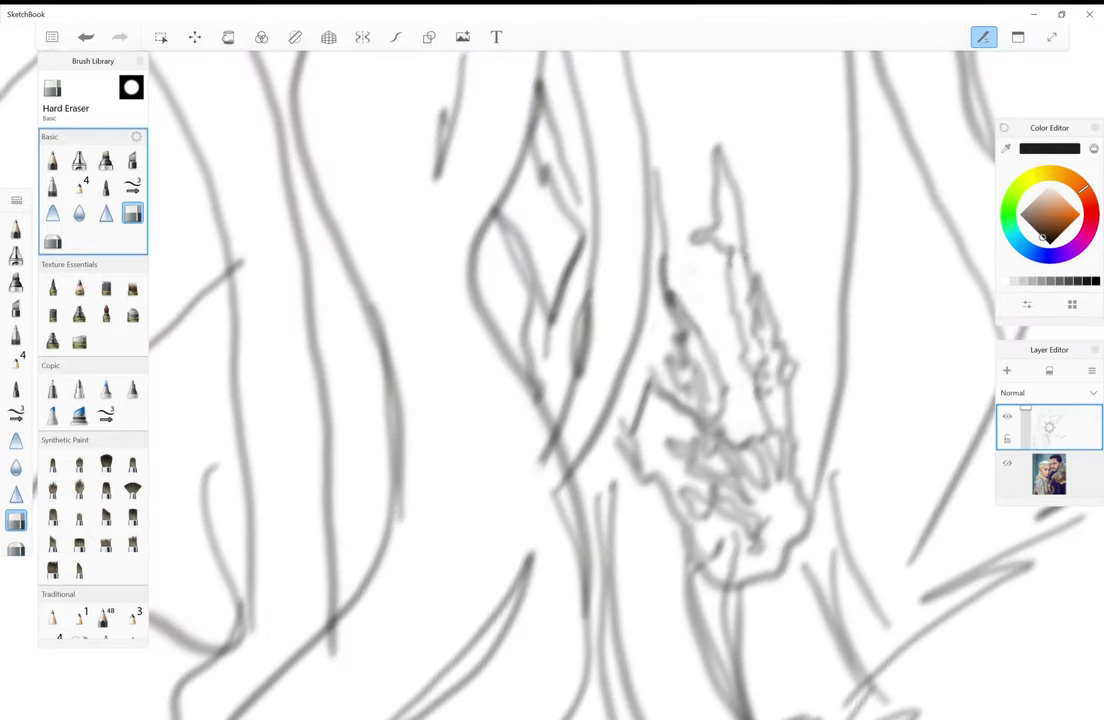
key("e")
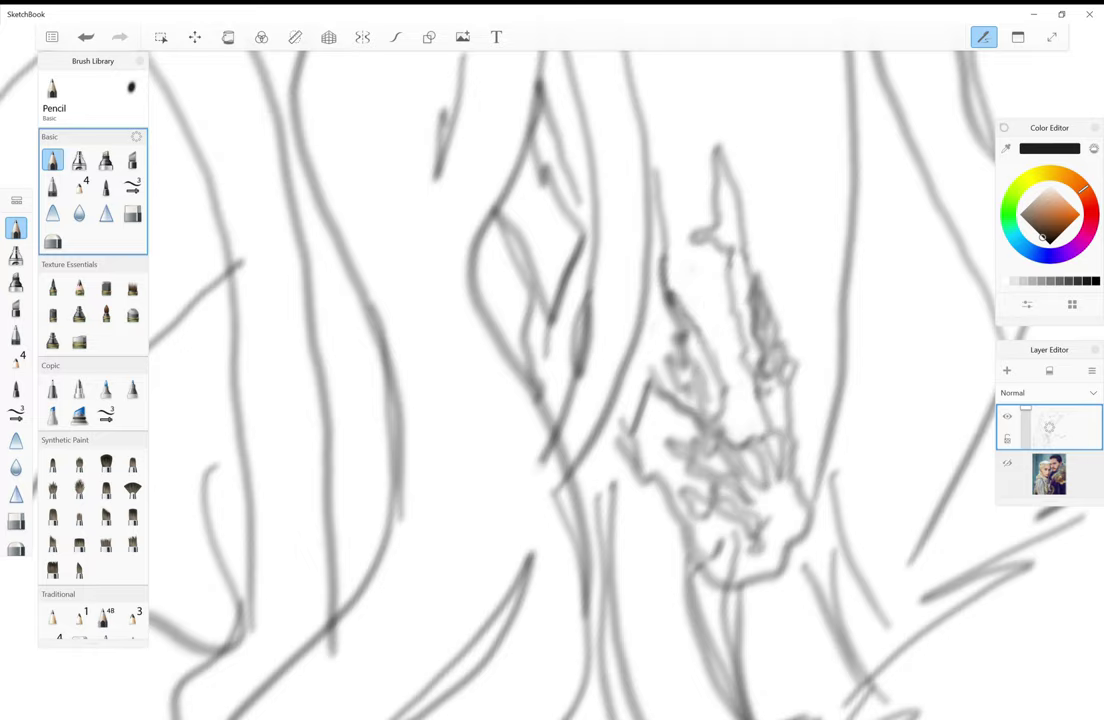
key("e")
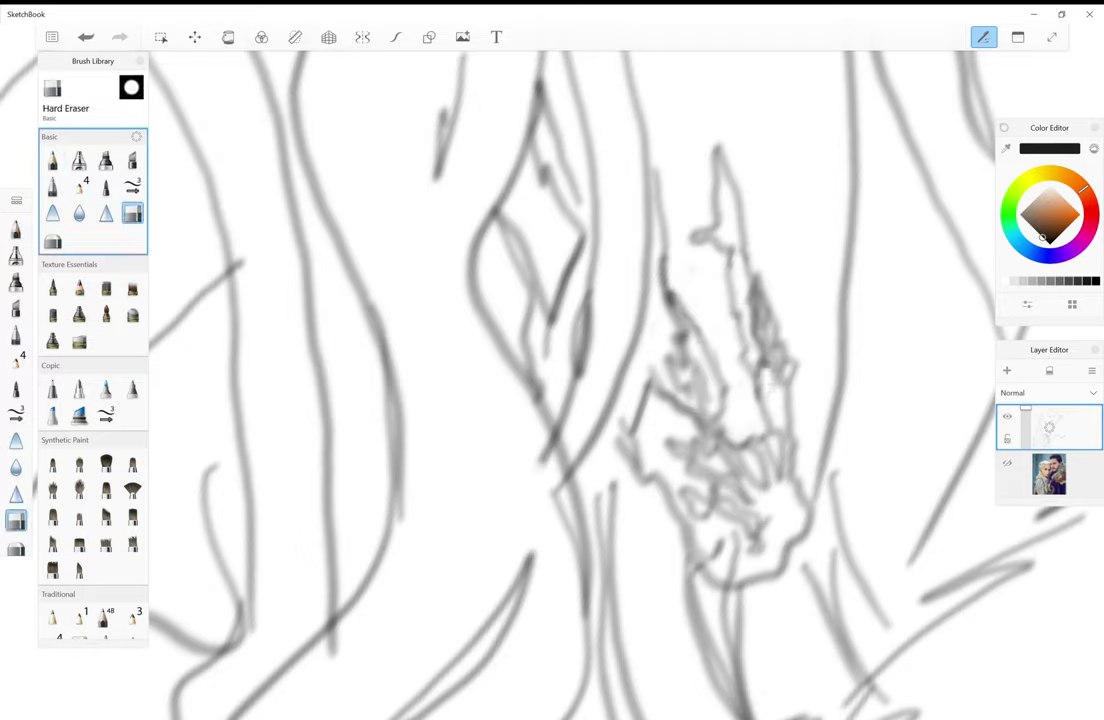
left_click_drag(668, 440, 732, 490)
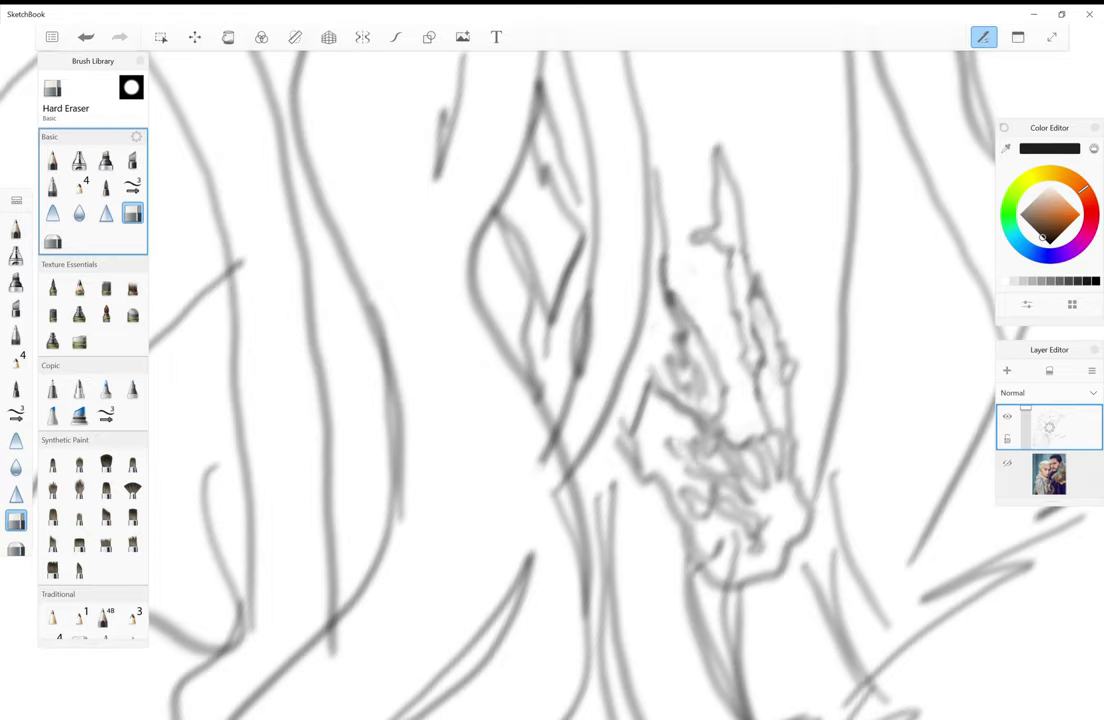
mouse_move(668, 440)
left_mouse_down()
mouse_move(700, 460)
mouse_move(730, 450)
mouse_move(780, 480)
left_mouse_up()
mouse_move(642, 385)
left_mouse_down()
mouse_move(577, 348)
mouse_move(645, 438)
mouse_move(664, 421)
mouse_move(632, 430)
mouse_move(574, 380)
mouse_move(620, 422)
left_mouse_up()
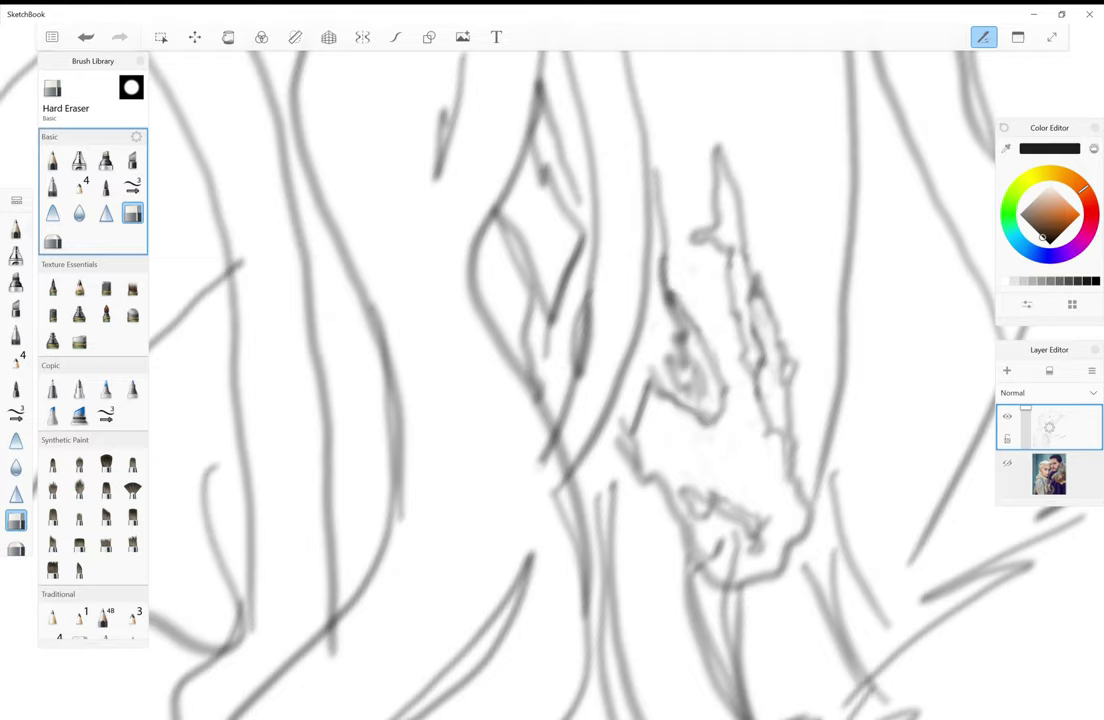
- Redraw the texture lines in the ornament's centre with the Pencil, following the photo
left_click(52, 160)
left_click_drag(646, 137, 660, 178)
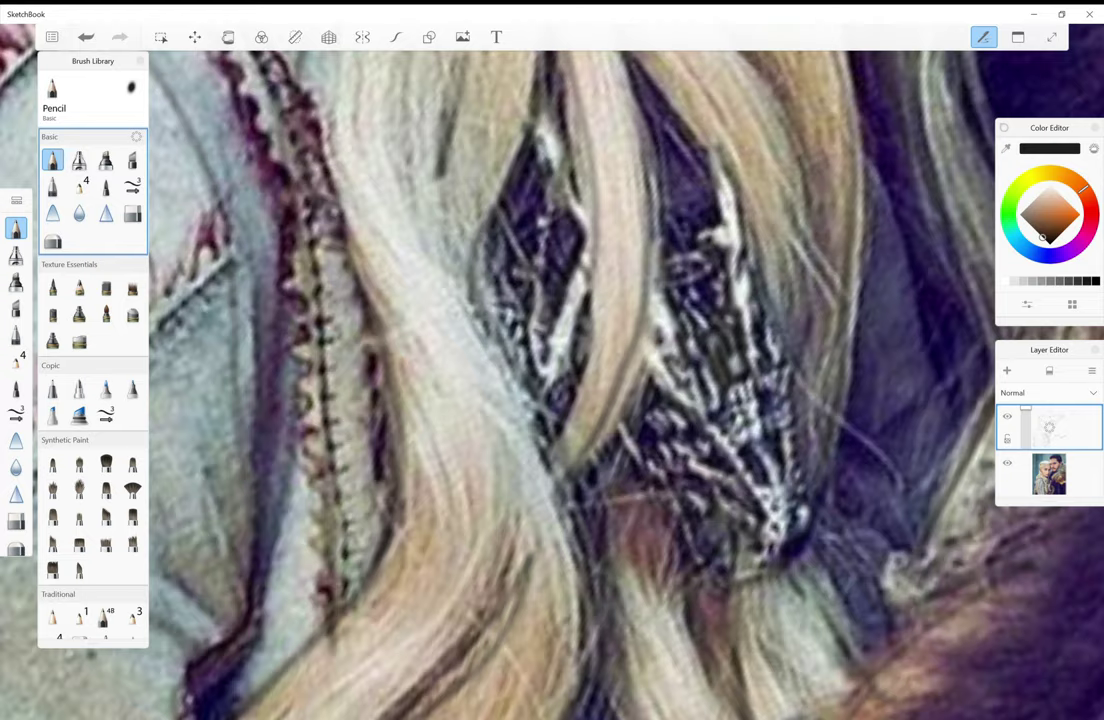
mouse_move(614, 368)
left_mouse_down()
mouse_move(642, 405)
mouse_move(676, 422)
mouse_move(662, 367)
left_mouse_up()
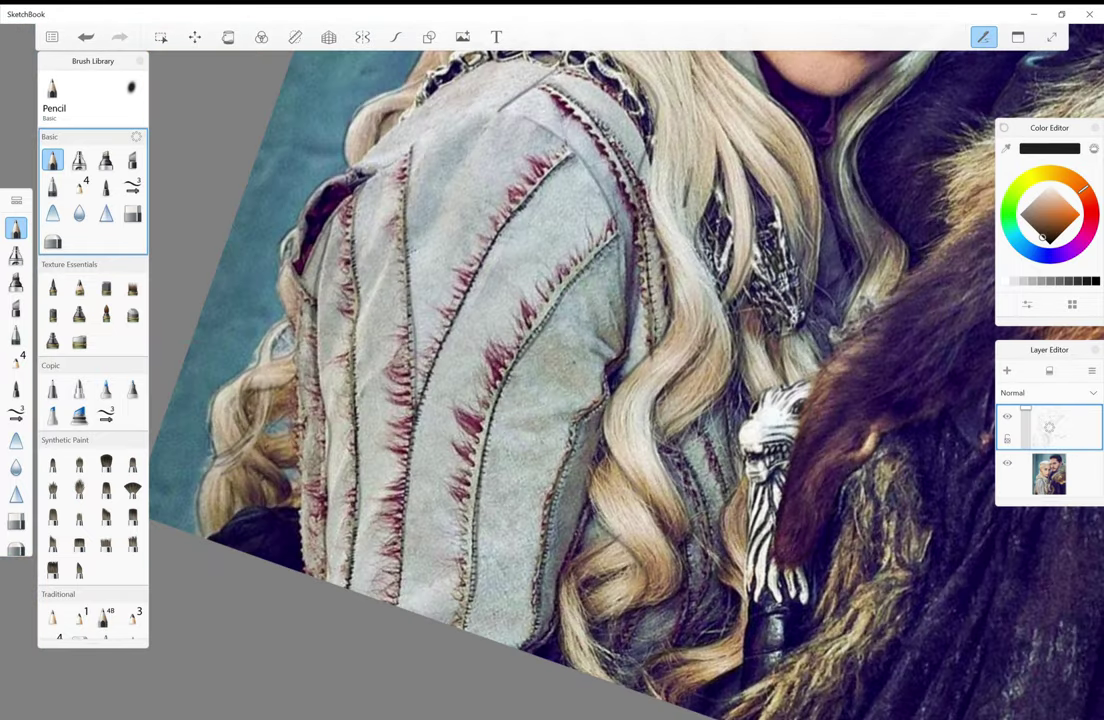
- Trace the dark cylindrical section below the silver dragon's claws on the sketch layer with the Pencil
scroll(600, 400, "up", 3)
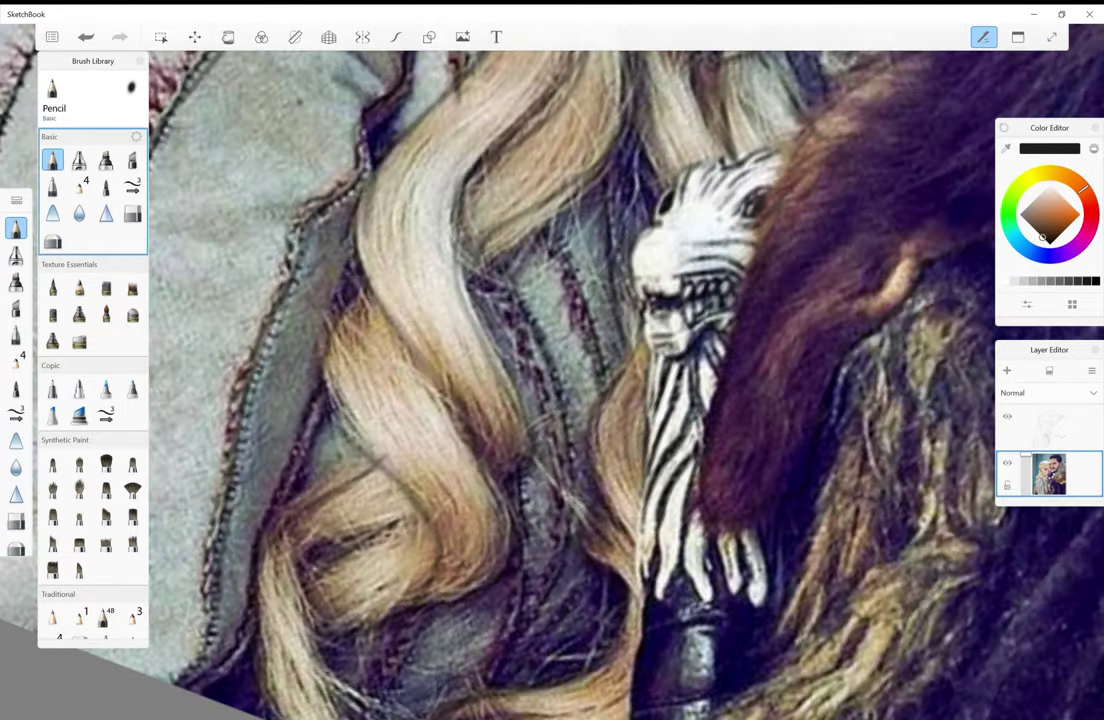
scroll(550, 400, "up", 3)
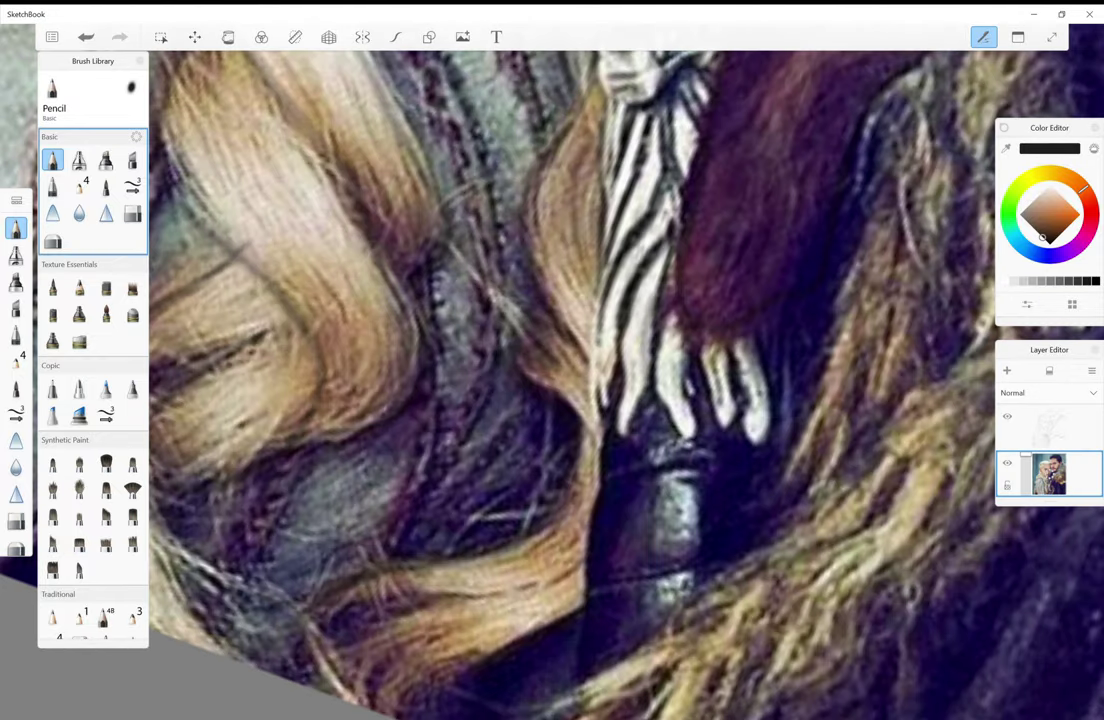
left_click(1049, 427)
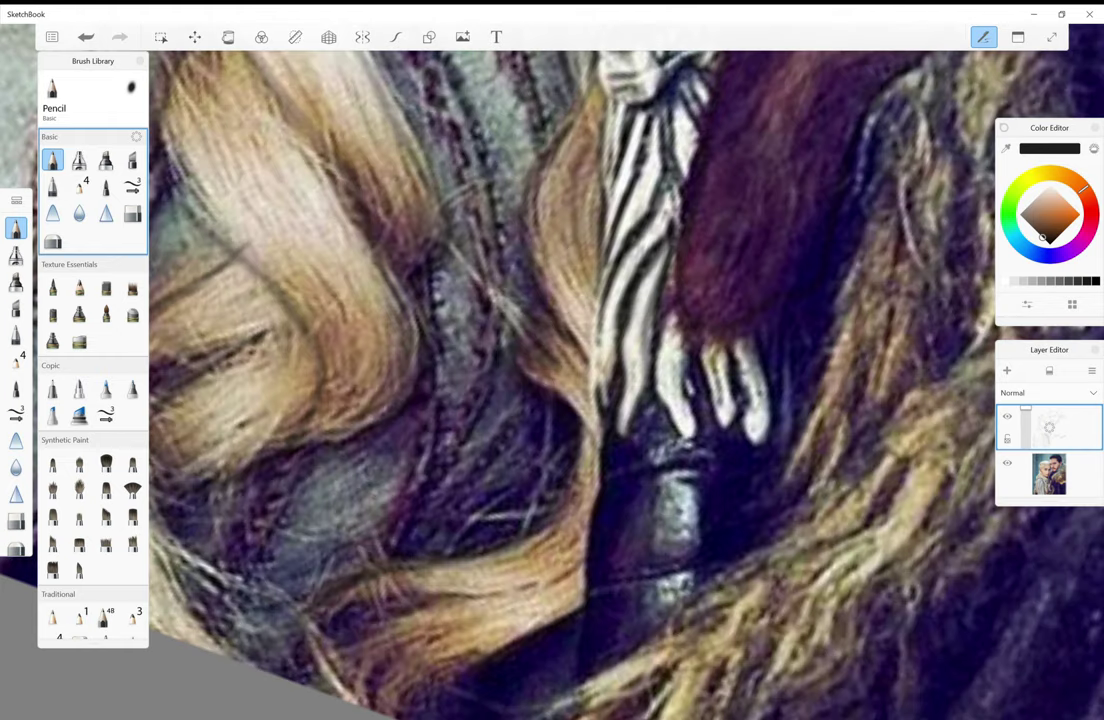
left_click_drag(514, 255, 512, 398)
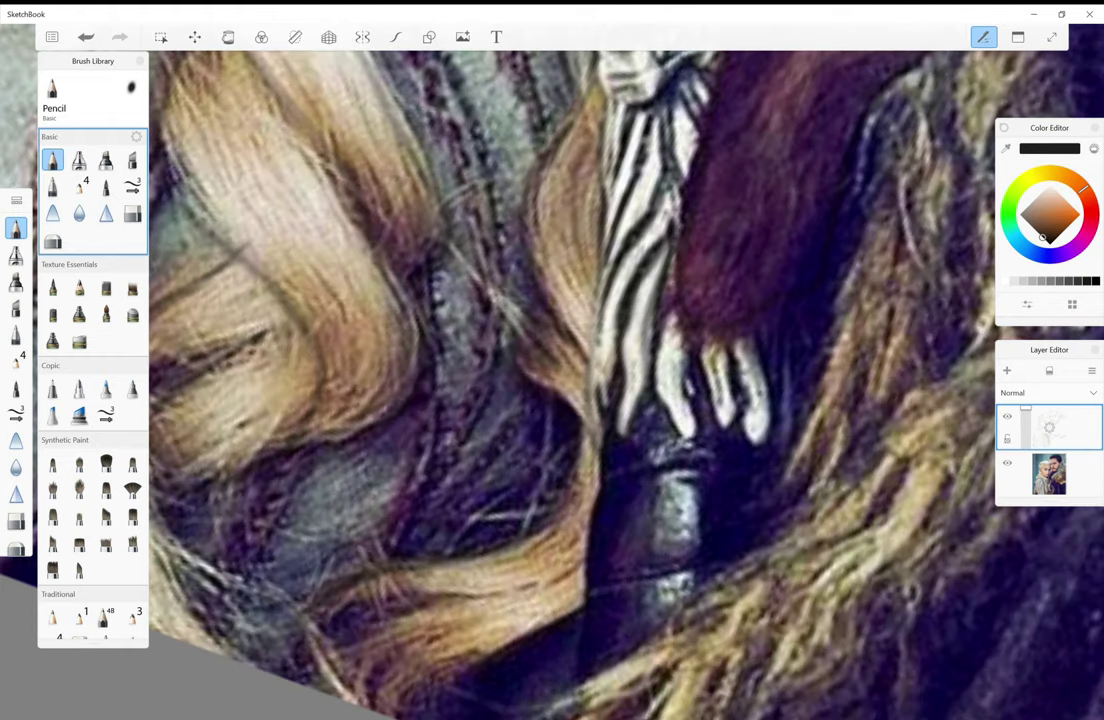
mouse_move(568, 272)
left_mouse_down()
mouse_move(585, 362)
mouse_move(590, 305)
mouse_move(611, 308)
mouse_move(628, 365)
mouse_move(622, 298)
mouse_move(656, 382)
mouse_move(655, 318)
left_mouse_up()
left_click_drag(598, 426, 596, 462)
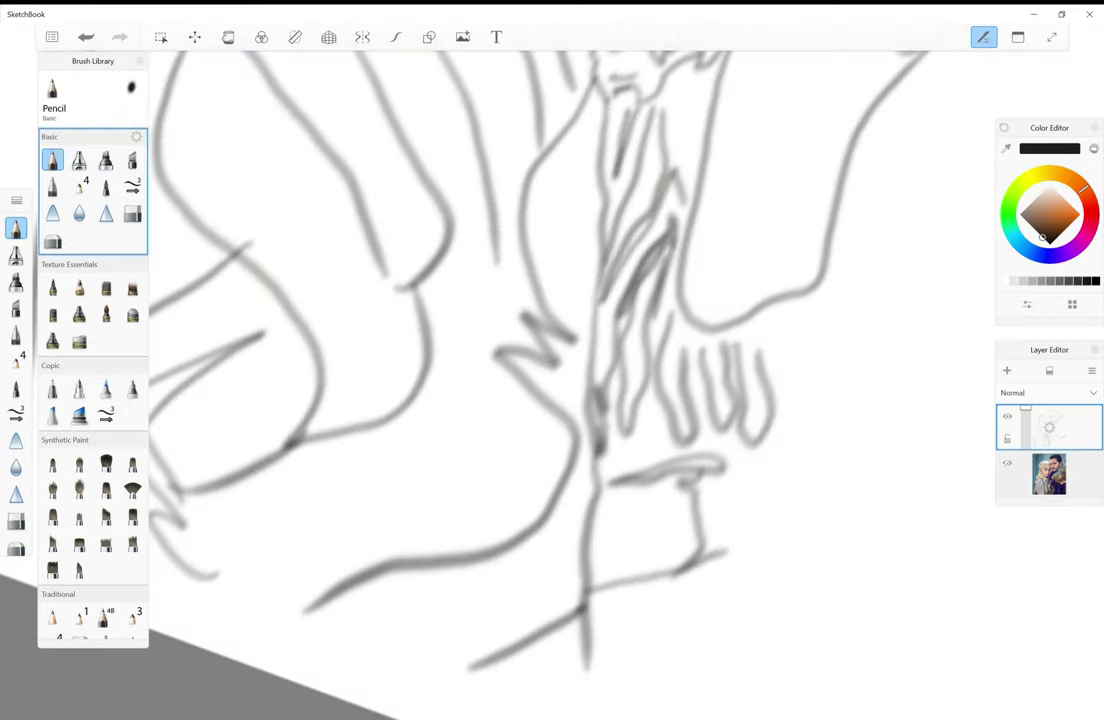
- Erase the overshooting end of the cylinder's rim, trace the ragged fur edge beside it over the photo, and review the whole drawing
key("e")
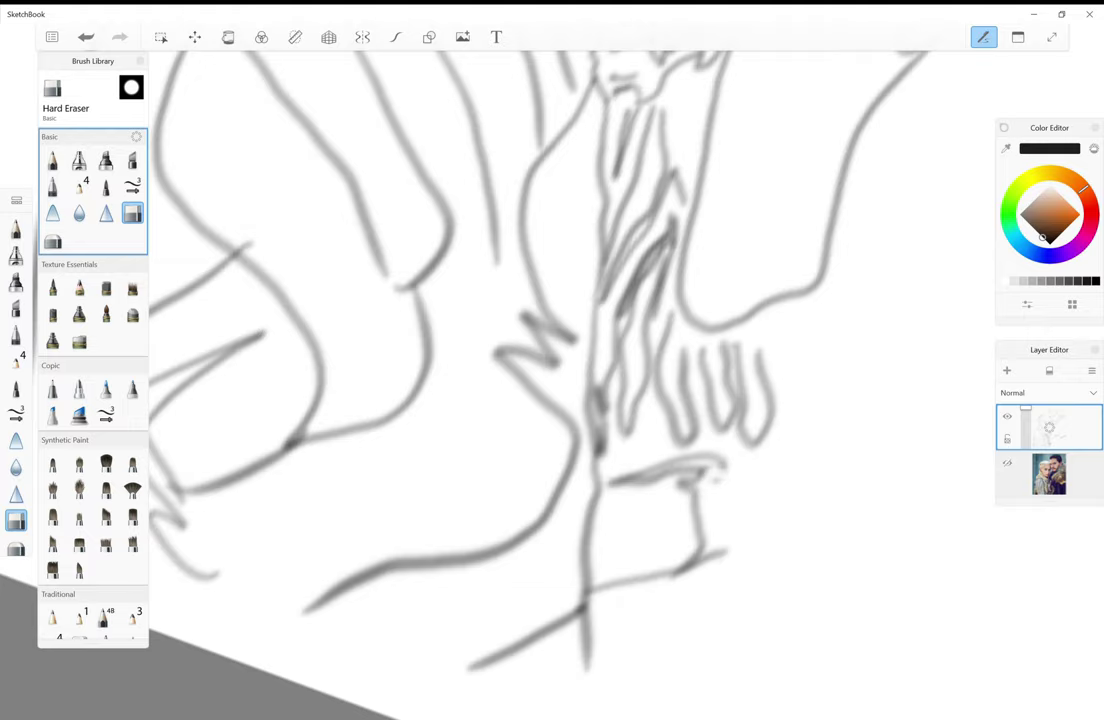
key("e")
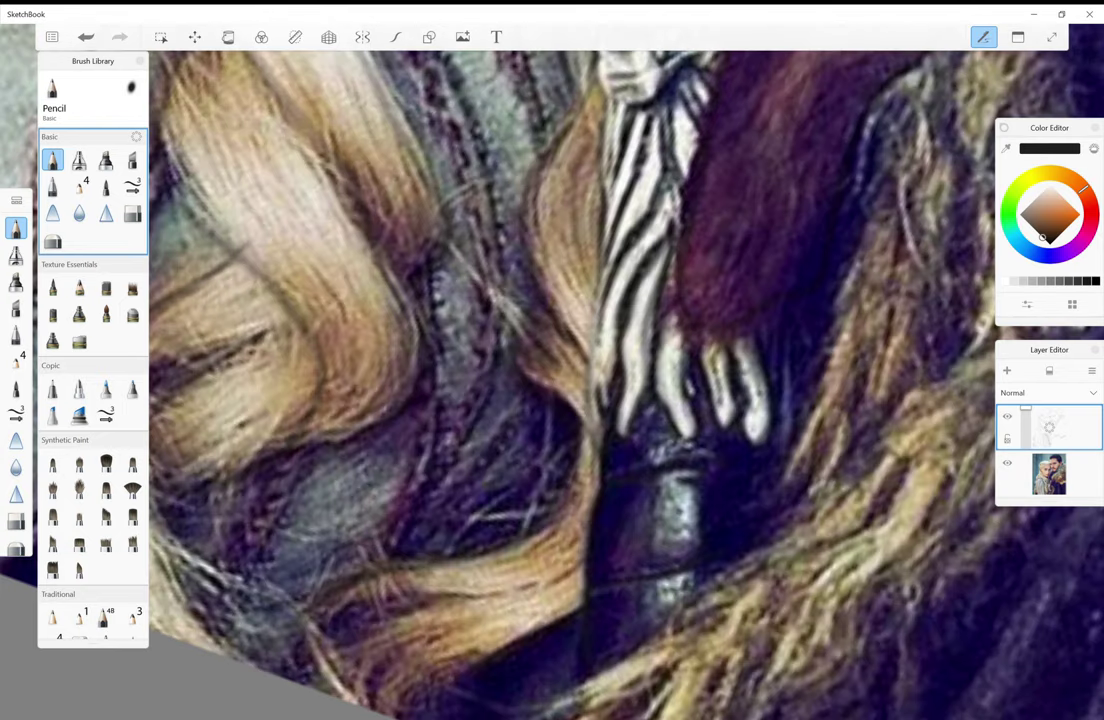
mouse_move(737, 200)
left_mouse_down()
mouse_move(710, 345)
mouse_move(680, 418)
mouse_move(695, 440)
mouse_move(489, 610)
left_mouse_up()
left_click_drag(706, 482, 776, 425)
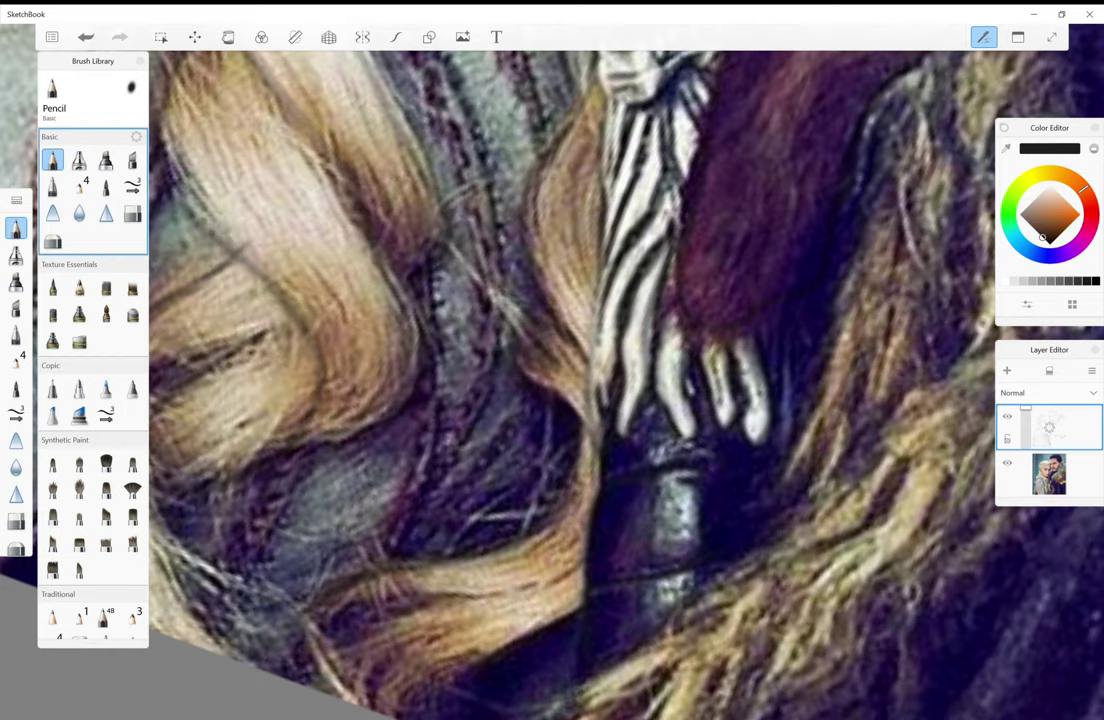
mouse_move(548, 595)
left_mouse_down()
mouse_move(585, 574)
mouse_move(565, 616)
left_mouse_up()
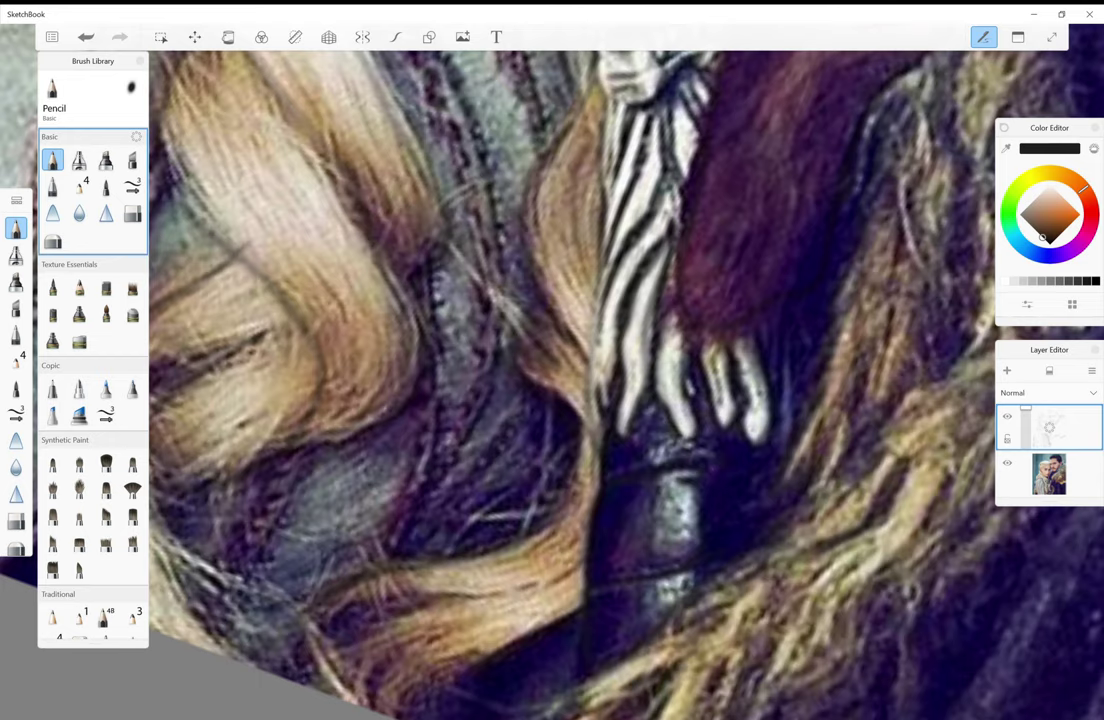
key("Home")
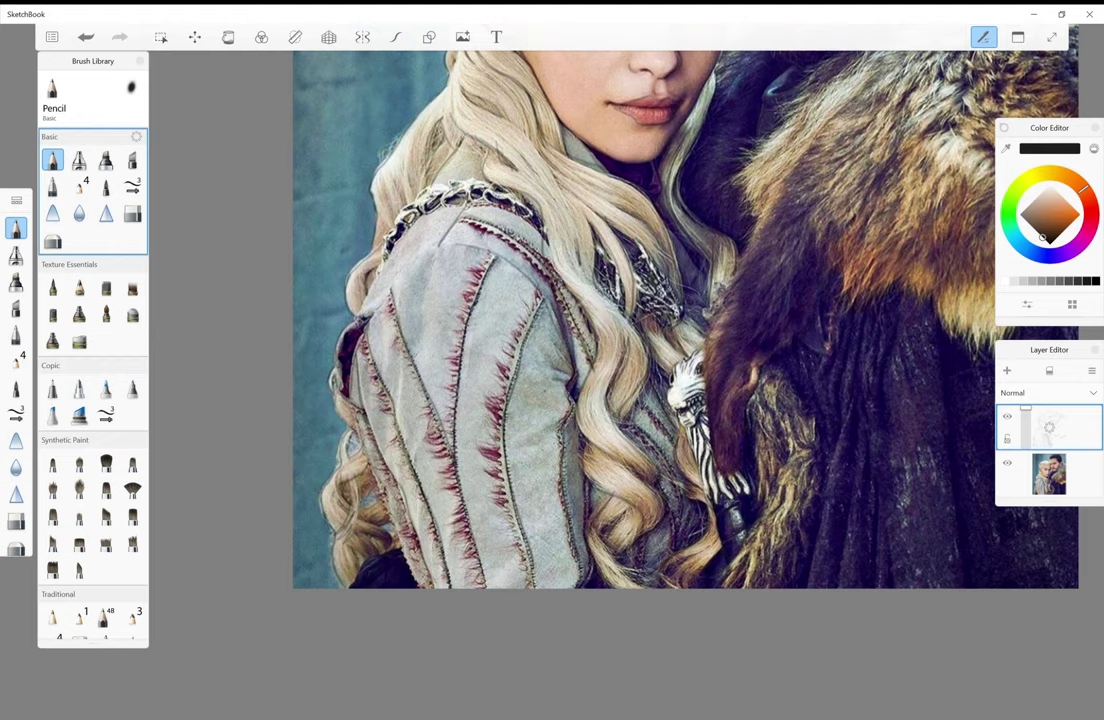
key("Home")
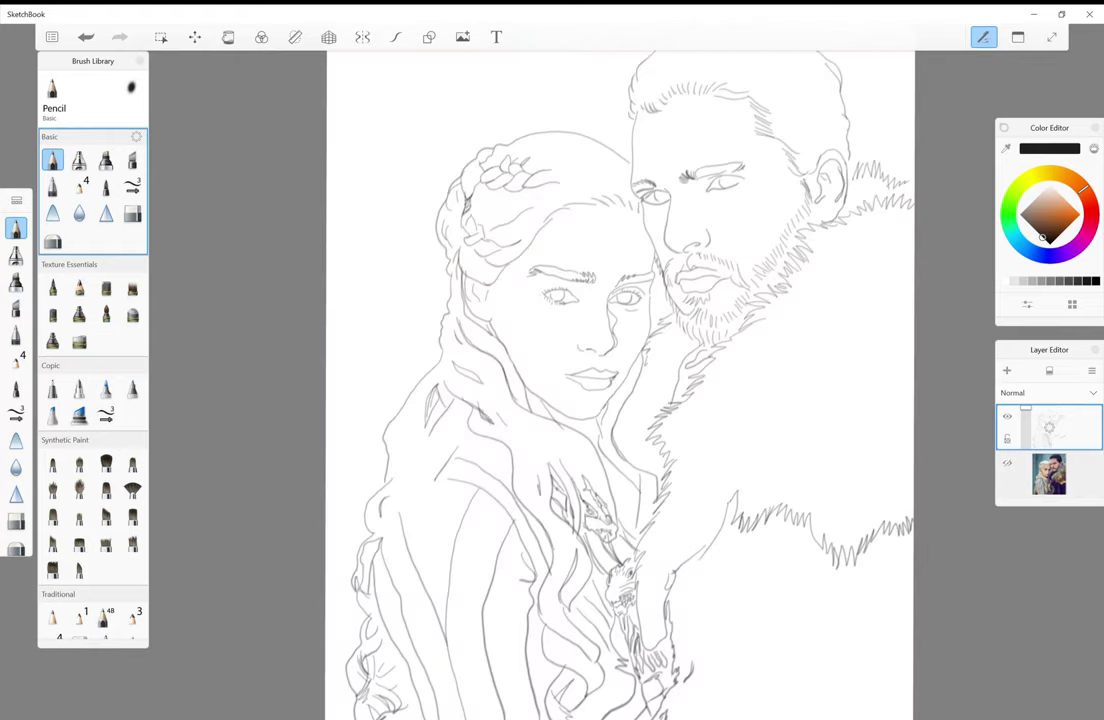
- Erase the outline of the woman's cheek nearest the man, from beside the eye down to mouth level, with the Hard Eraser
scroll(689, 341, "up", 5)
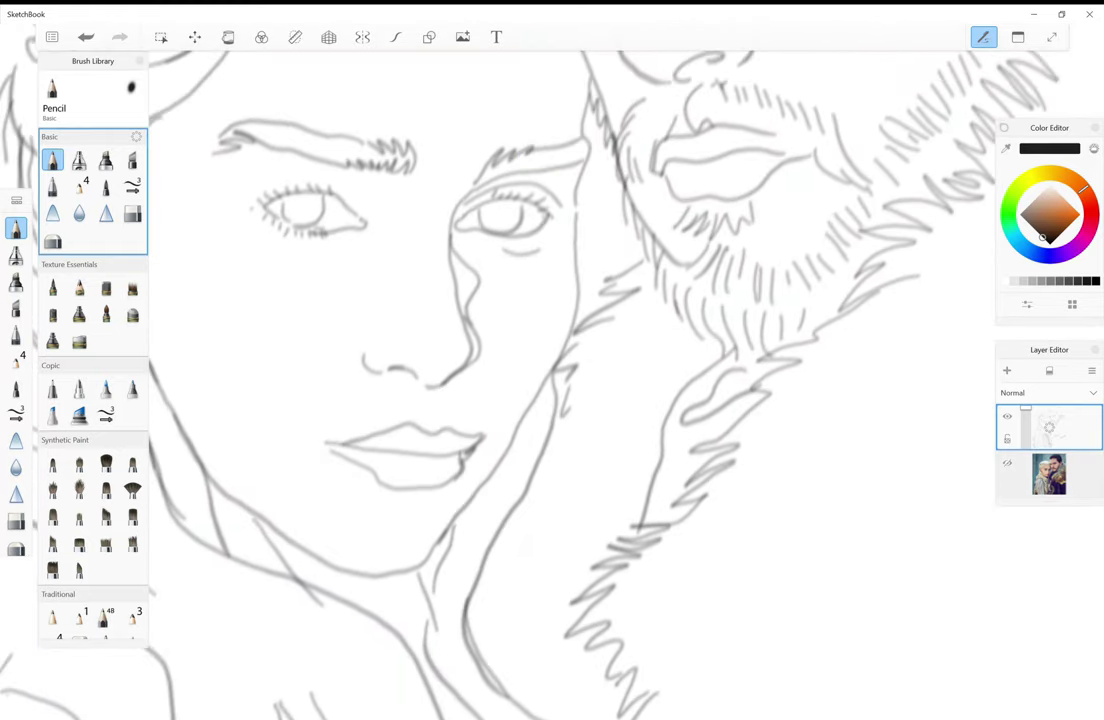
left_click(132, 213)
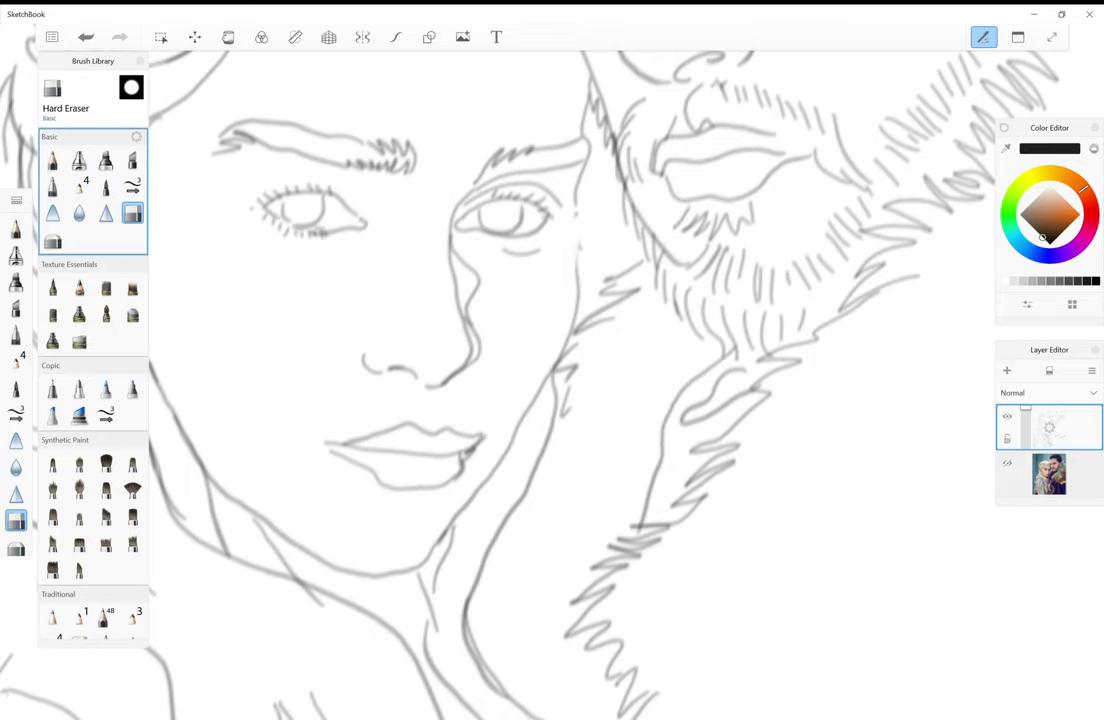
mouse_move(577, 235)
left_mouse_down()
mouse_move(572, 310)
mouse_move(550, 378)
left_mouse_up()
left_click_drag(575, 191, 574, 206)
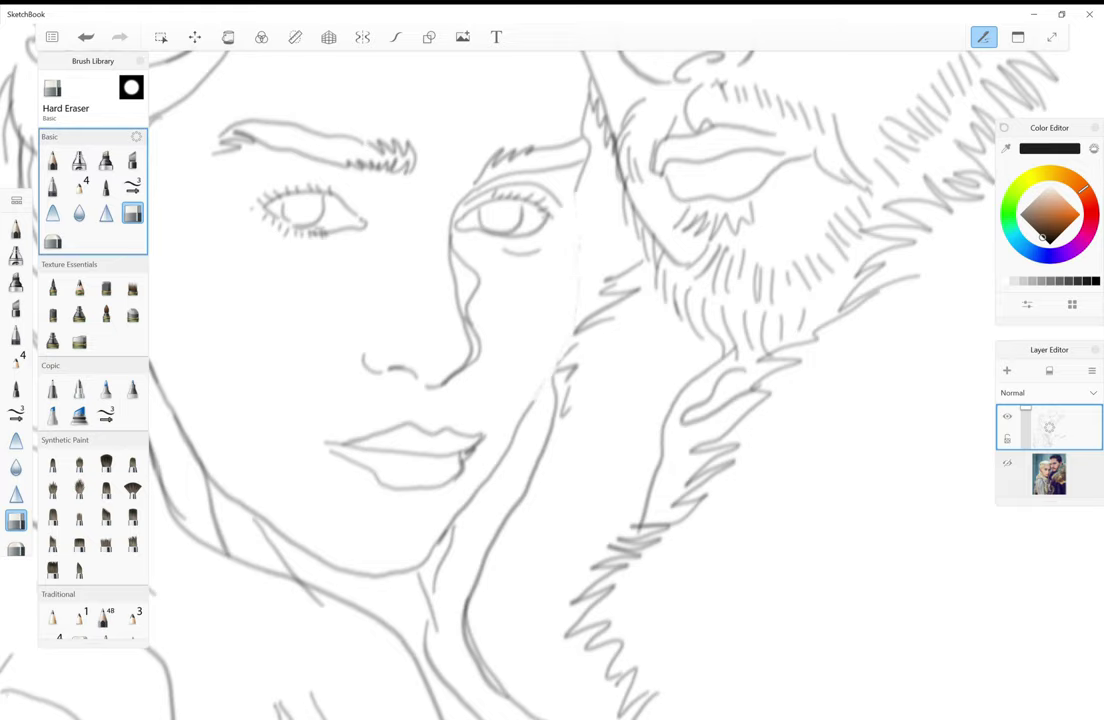
- Try to redraw the woman's cheek and jaw outline from the brow to the chin with the Pencil over the photo
key("e")
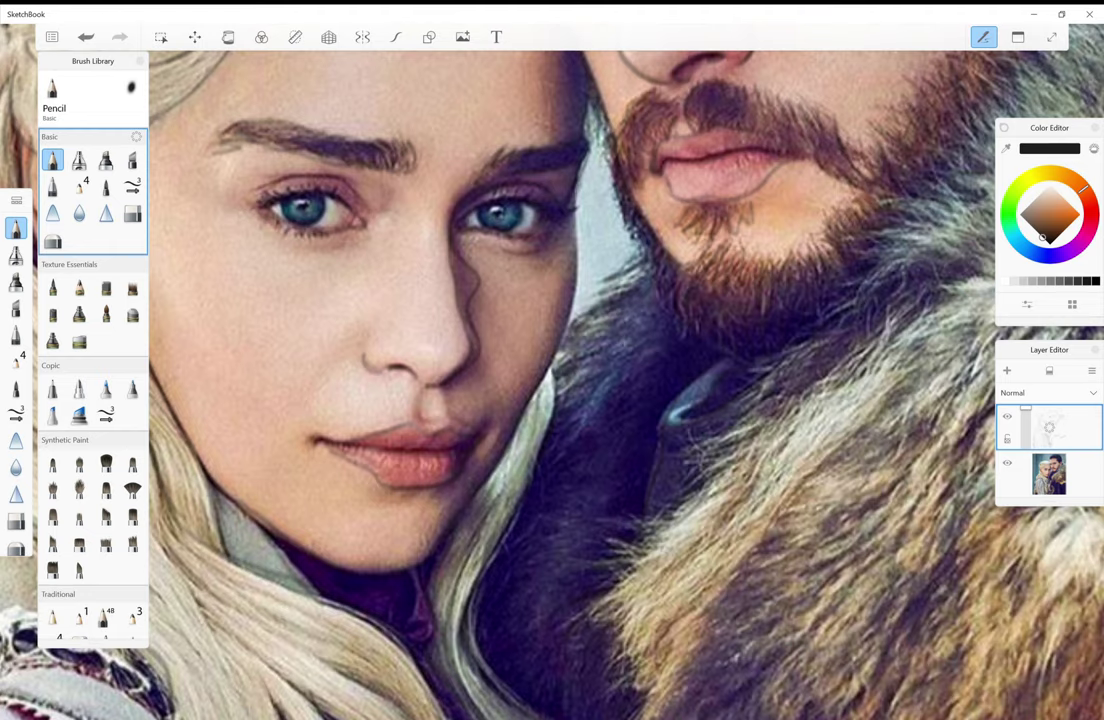
key("ctrl+z")
left_click_drag(503, 138, 487, 298)
left_click_drag(440, 370, 415, 424)
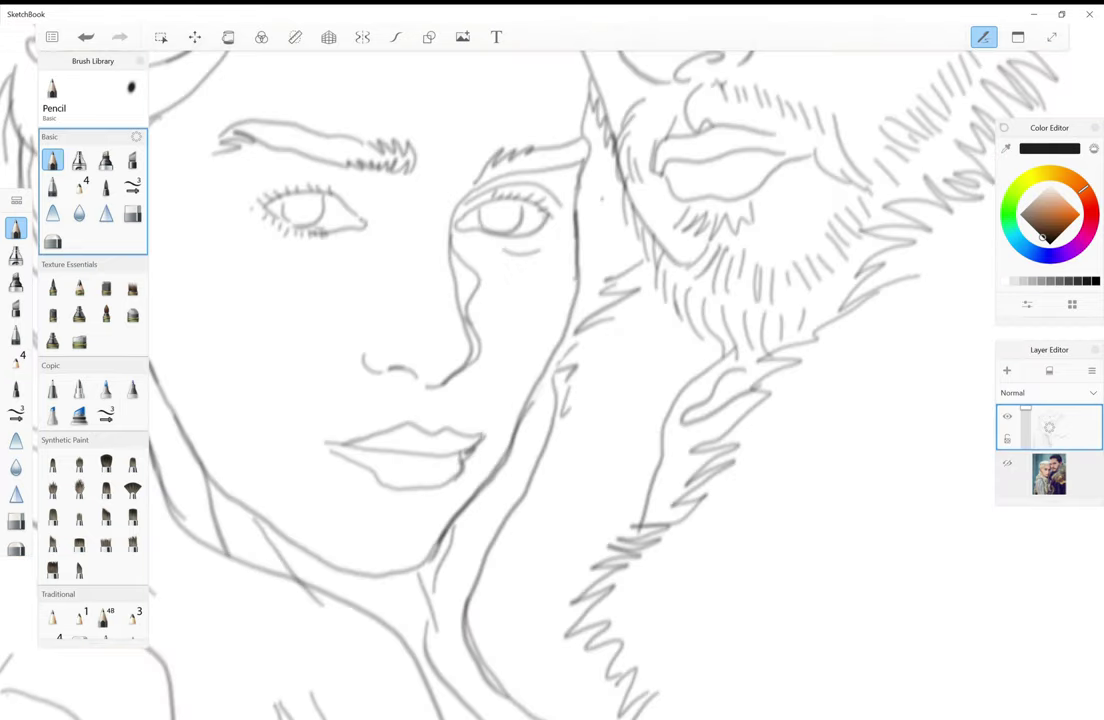
- Erase the redrawn cheek and jaw outline completely from the brow down to the chin with the Hard Eraser
key("e")
mouse_move(580, 150)
left_mouse_down()
mouse_move(574, 290)
mouse_move(548, 375)
left_mouse_up()
left_click_drag(577, 240, 572, 300)
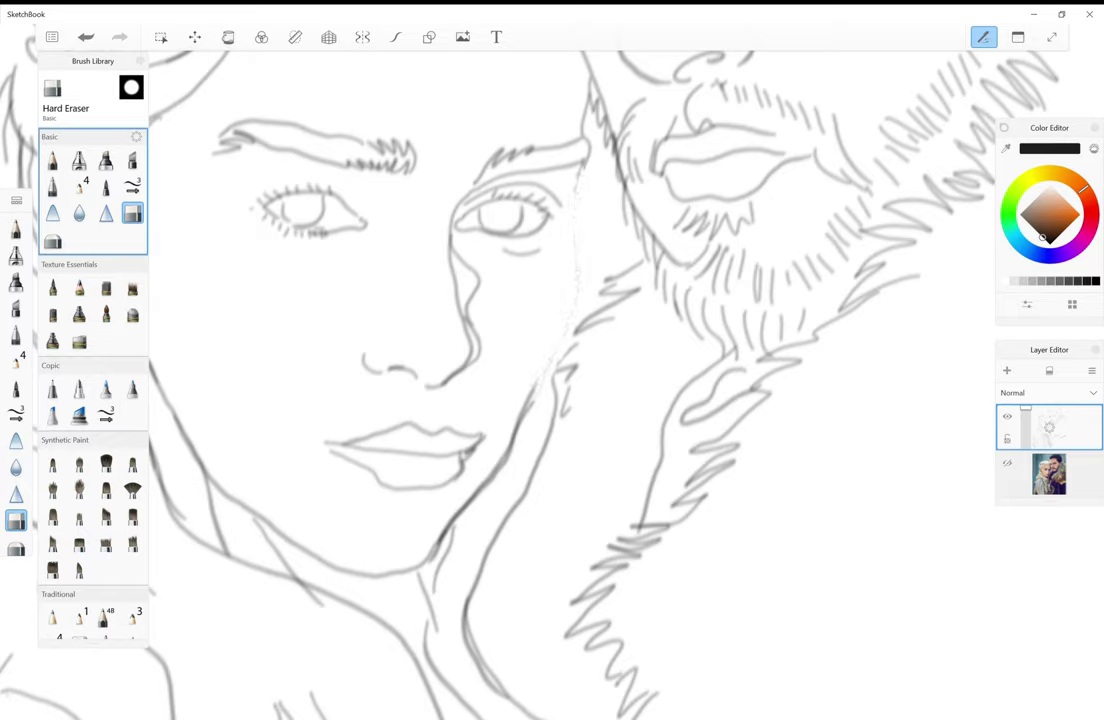
left_click_drag(540, 360, 430, 545)
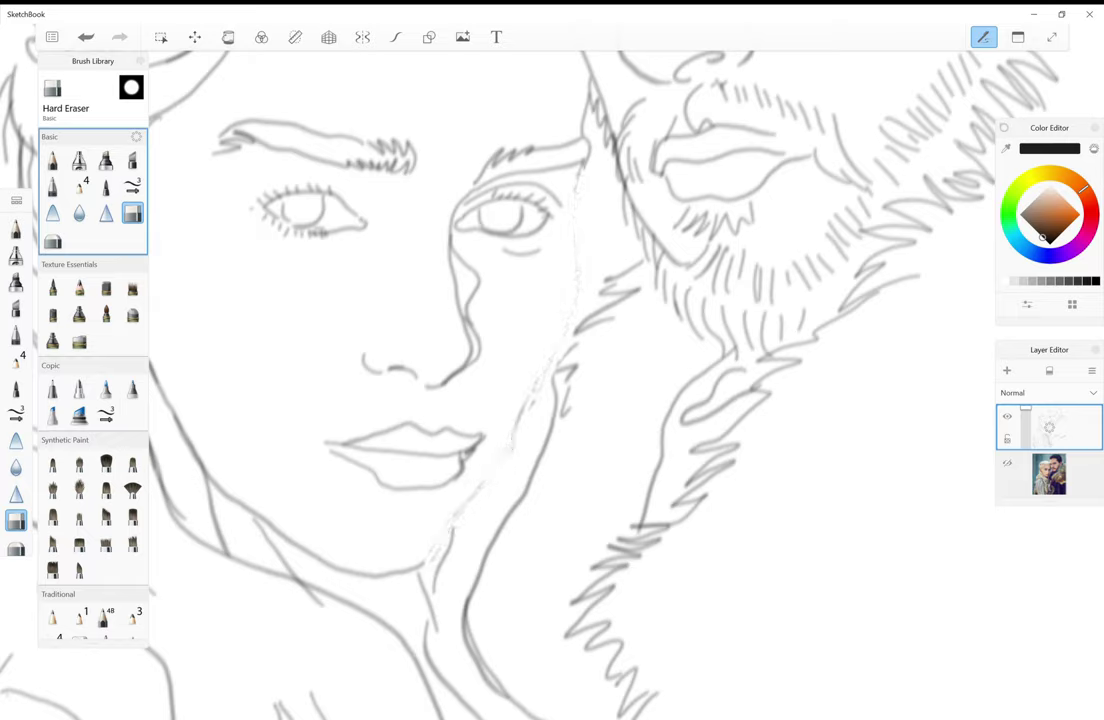
left_click_drag(522, 410, 506, 455)
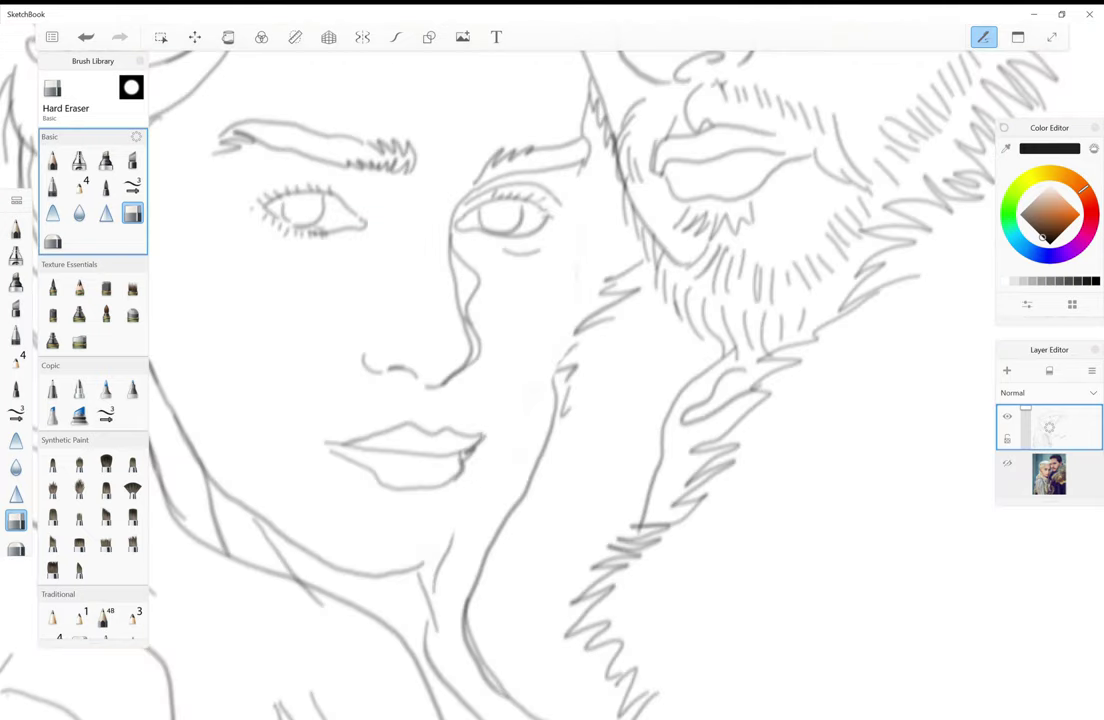
- Add lashes at the outer corner of the woman's eye nearest the man and redraw the cheek and jaw outline with stroke smoothing enabled
left_click(52, 160)
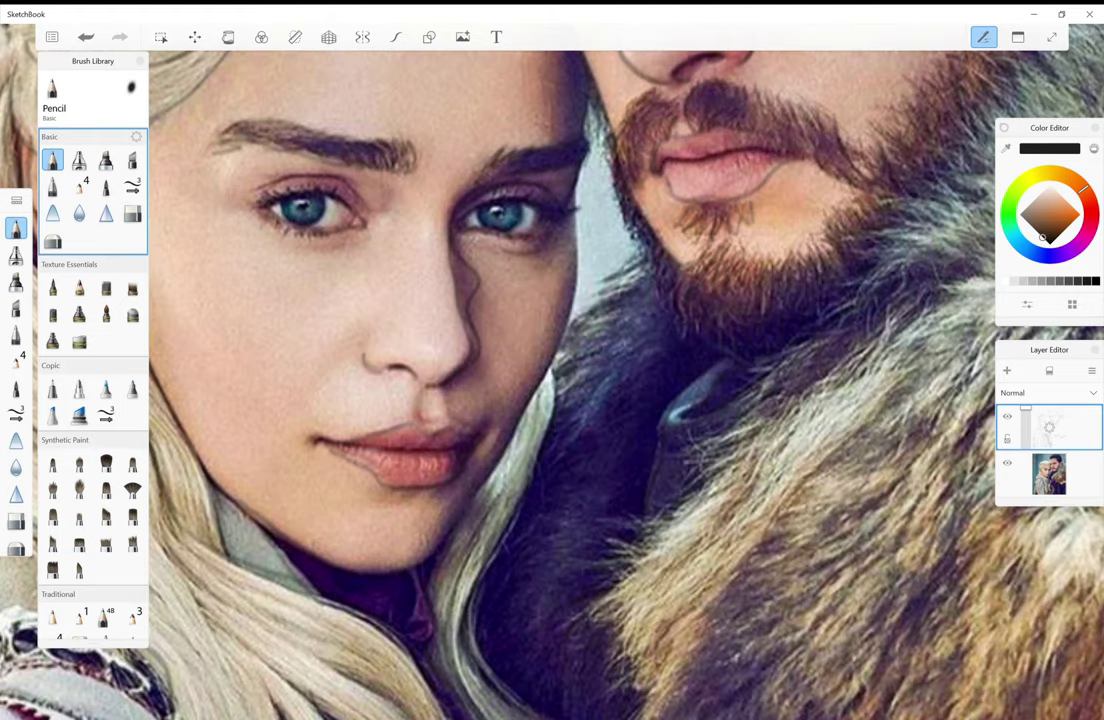
mouse_move(502, 138)
left_mouse_down()
mouse_move(497, 254)
mouse_move(476, 318)
mouse_move(419, 416)
left_mouse_up()
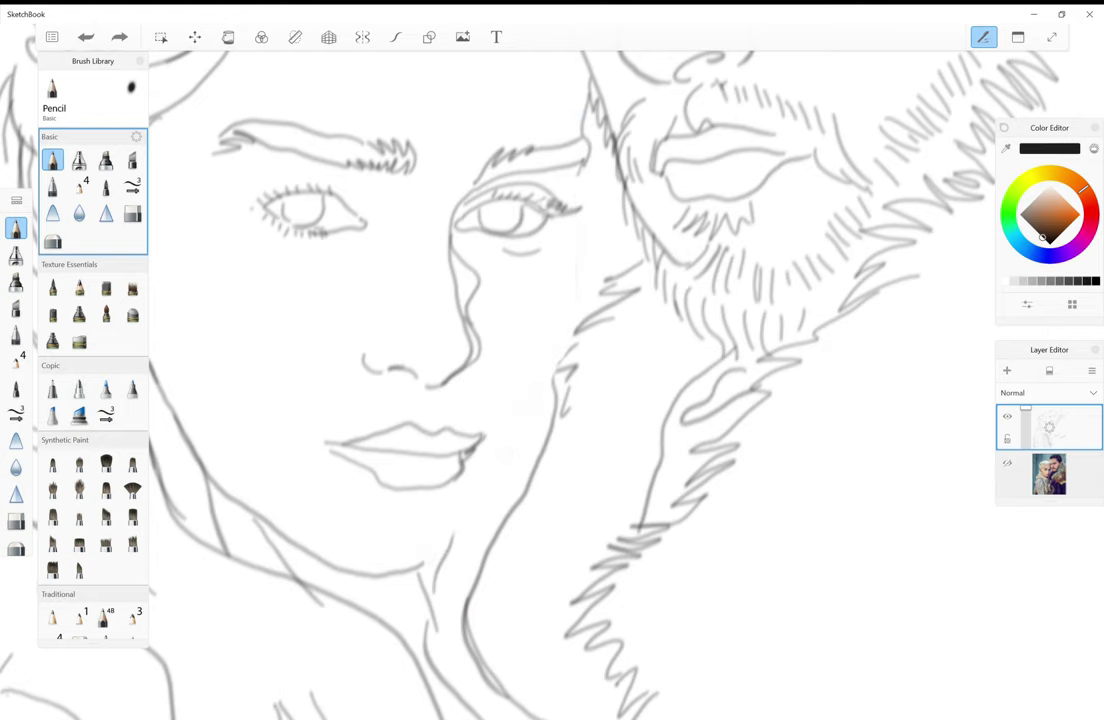
left_click(395, 37)
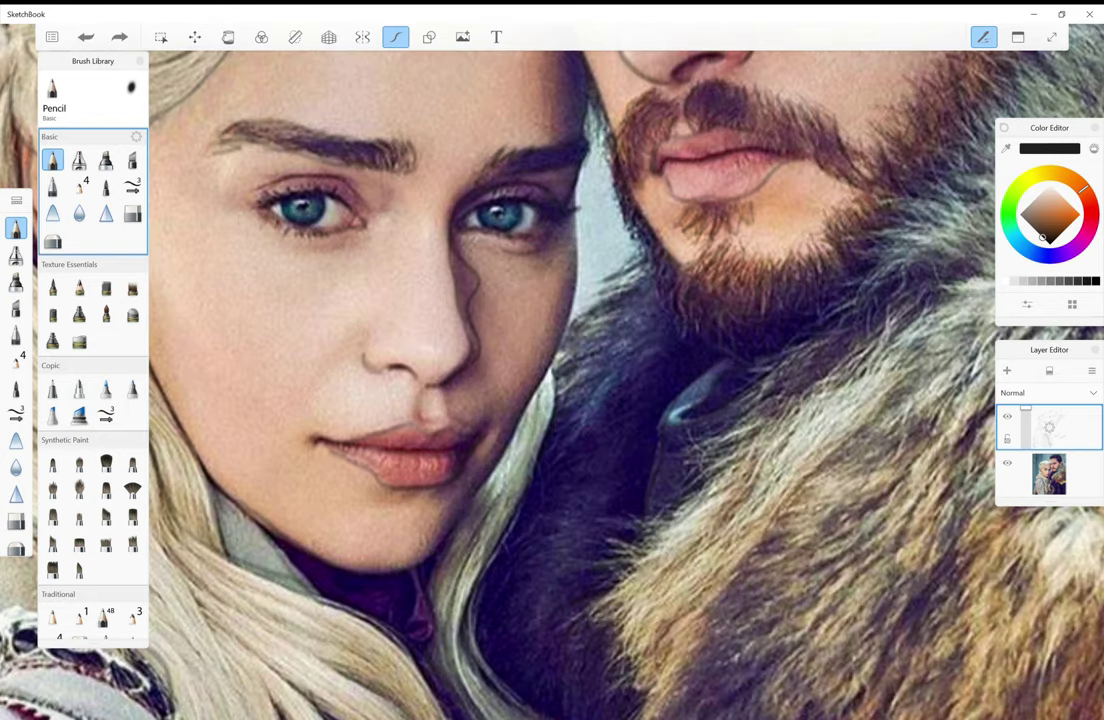
mouse_move(499, 146)
left_mouse_down()
mouse_move(497, 248)
mouse_move(475, 318)
mouse_move(420, 418)
left_mouse_up()
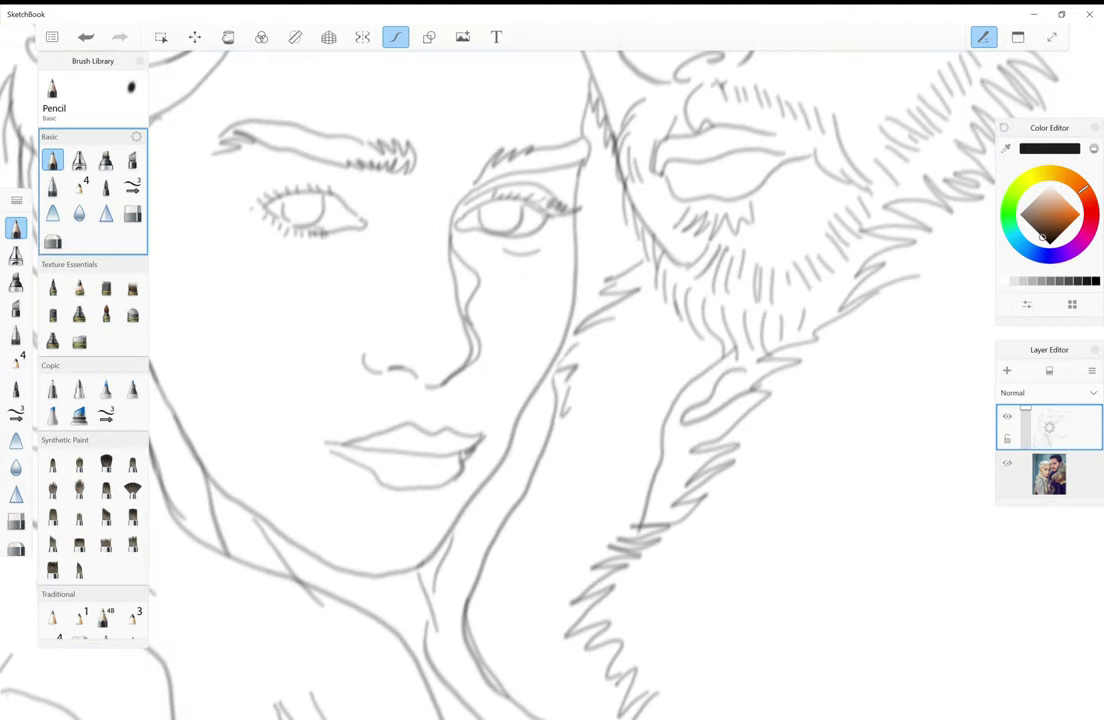
scroll(552, 380, "down", 10)
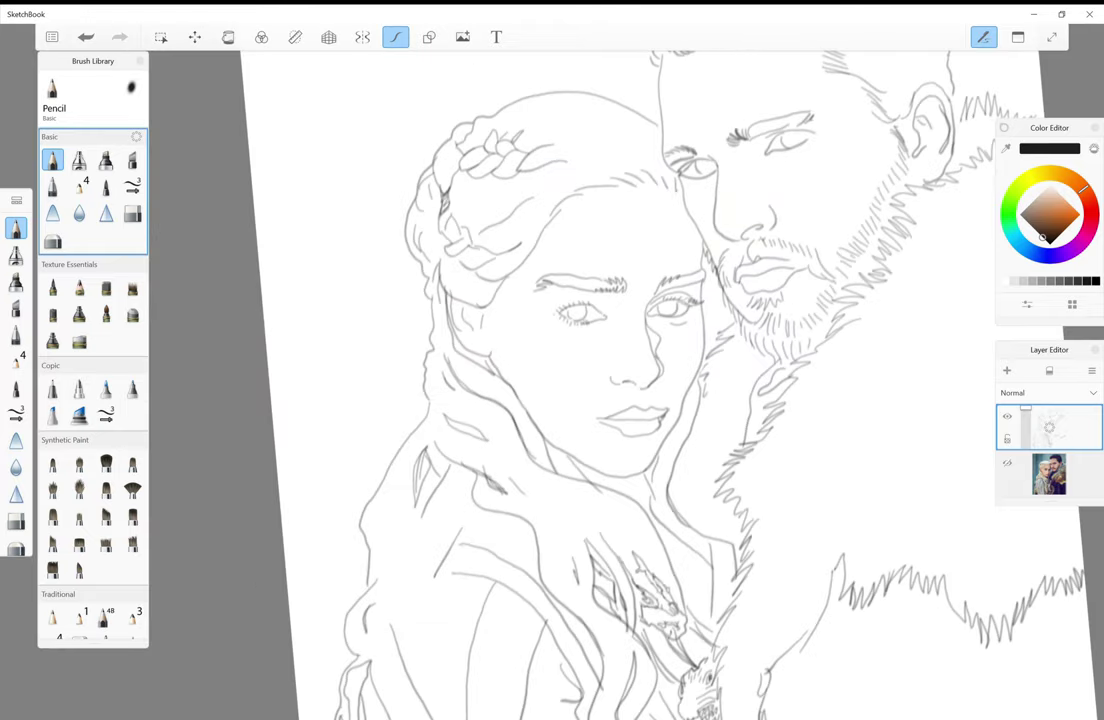
scroll(660, 400, "up", 3)
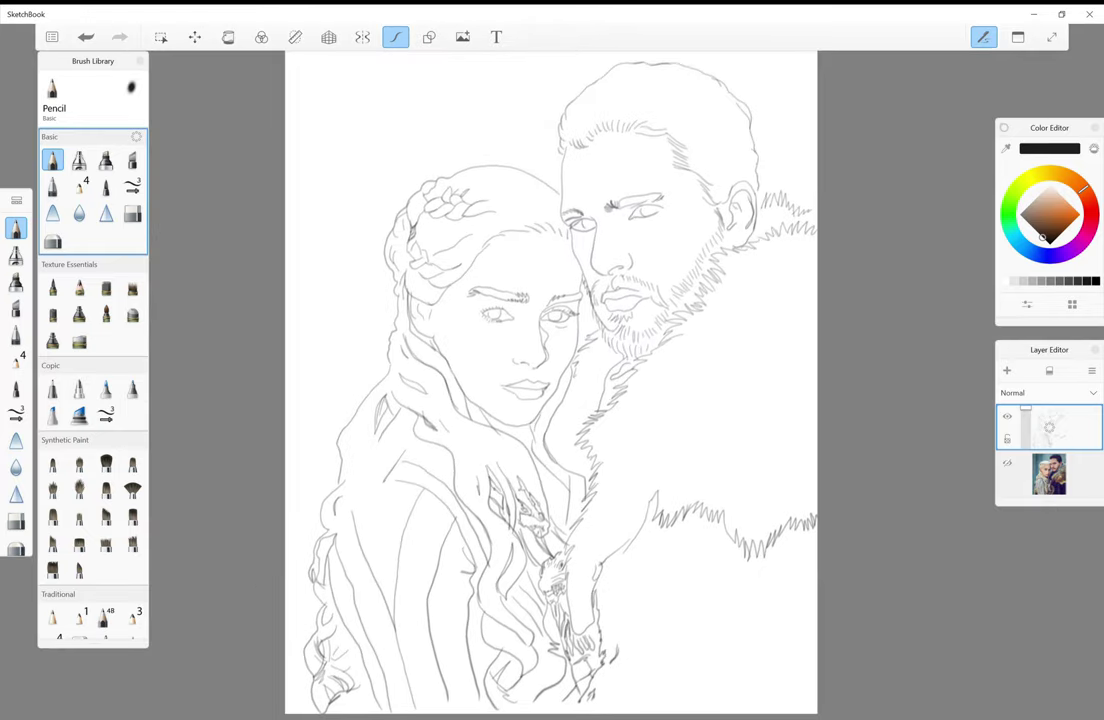